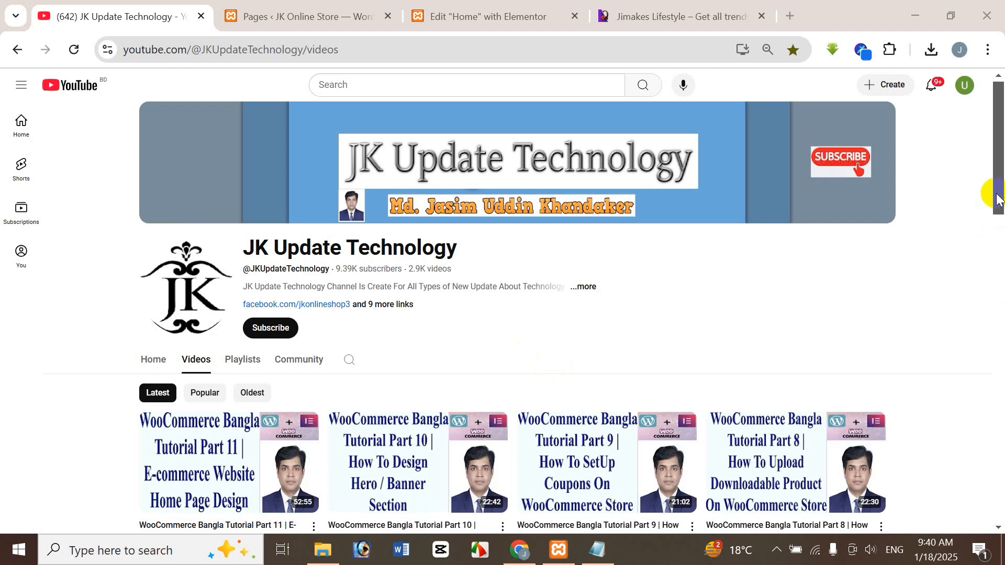
Step: Look through the video list and the playlists of the JK Update Technology YouTube channel
{"action": "scroll", "coordinate": [610, 269], "scroll_direction": "down", "scroll_amount": 1}
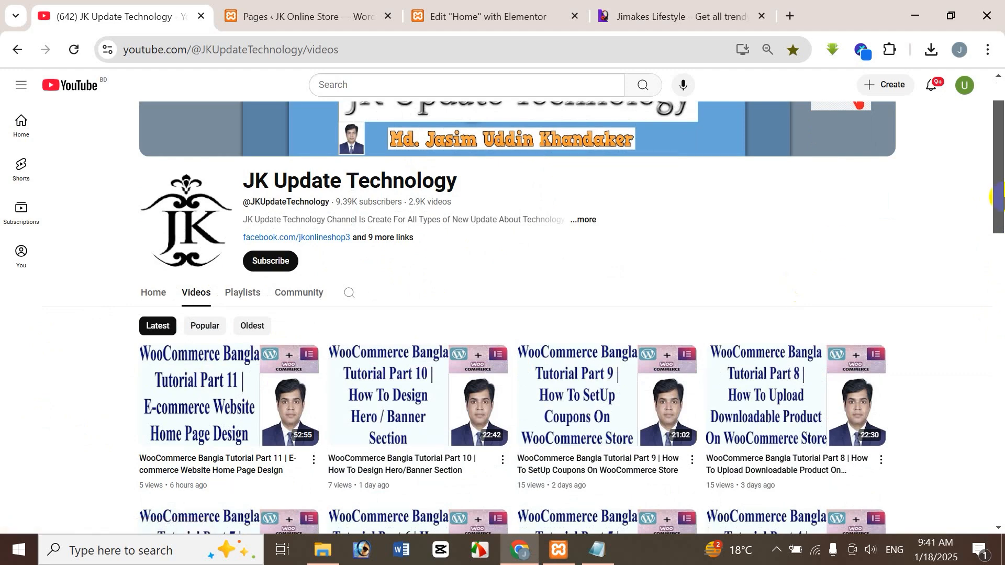
{"action": "scroll", "coordinate": [1002, 203], "scroll_direction": "down", "scroll_amount": 3}
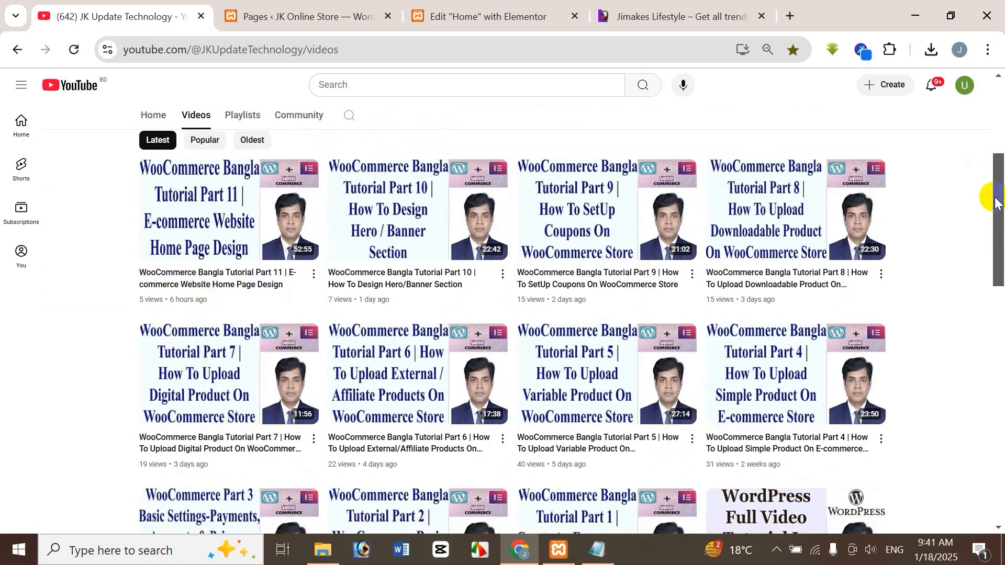
{"action": "left_click_drag", "start_coordinate": [1000, 221], "coordinate": [996, 325]}
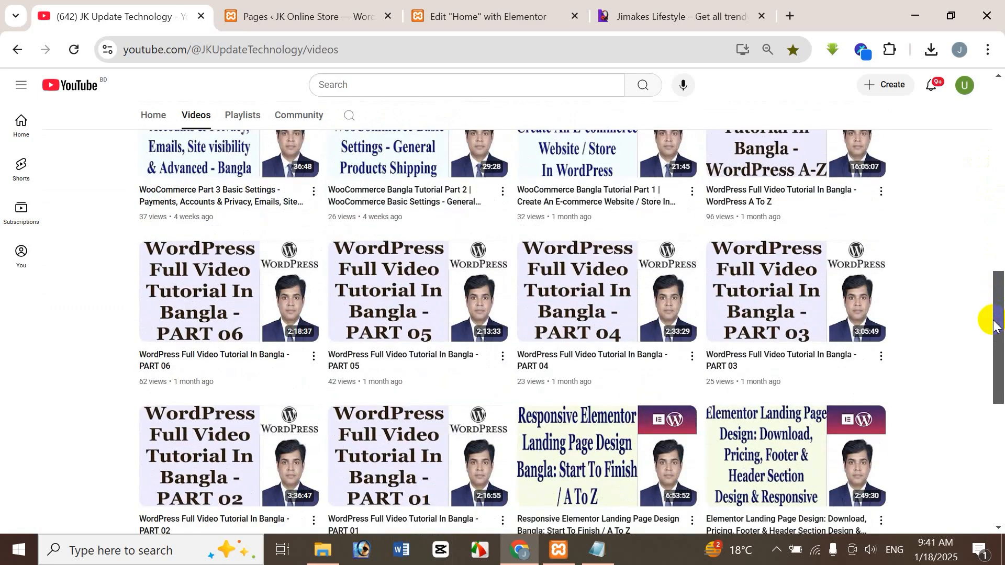
{"action": "left_click_drag", "start_coordinate": [1000, 305], "coordinate": [1000, 245]}
{"action": "scroll", "coordinate": [1000, 245], "scroll_direction": "up", "scroll_amount": 8}
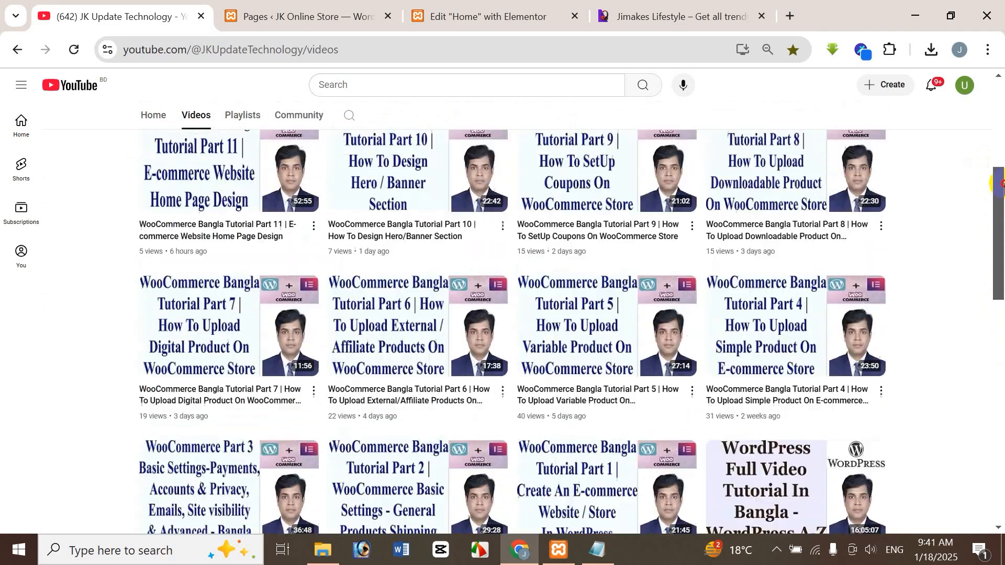
{"action": "left_click", "coordinate": [243, 241]}
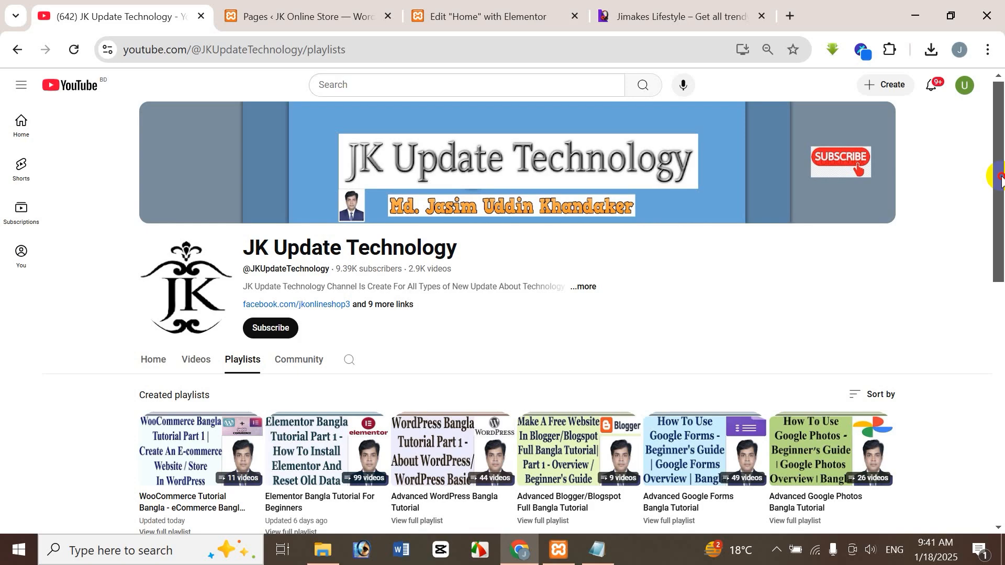
{"action": "left_click_drag", "start_coordinate": [1000, 177], "coordinate": [999, 238]}
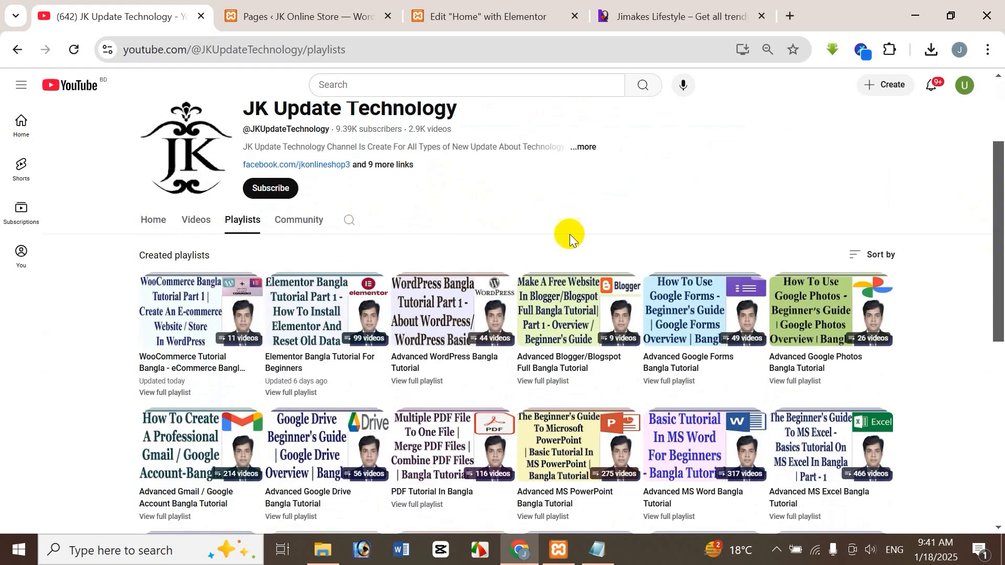
{"action": "left_click_drag", "start_coordinate": [1001, 246], "coordinate": [1001, 411]}
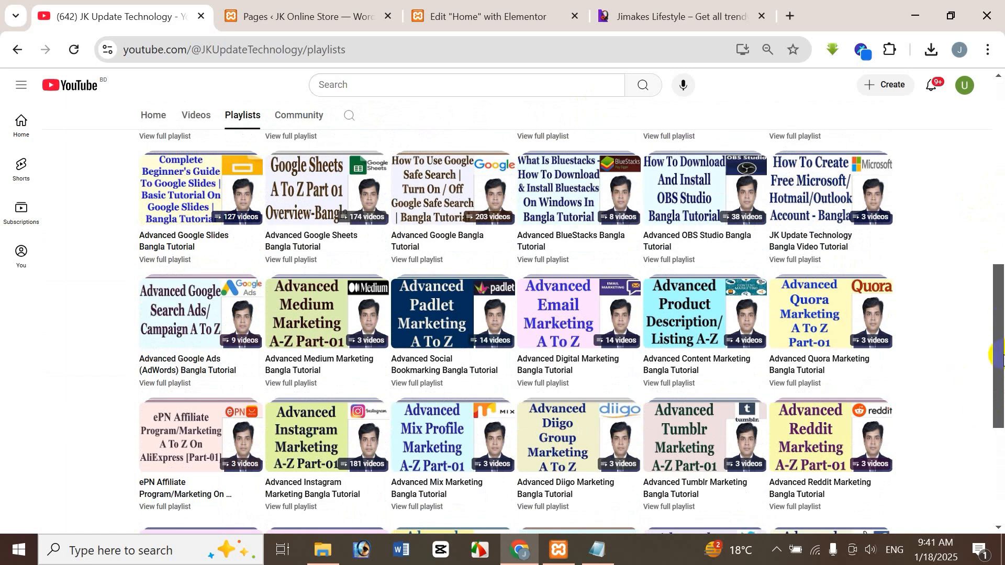
{"action": "left_click_drag", "start_coordinate": [1002, 356], "coordinate": [989, 211]}
{"action": "scroll", "coordinate": [445, 193], "scroll_direction": "up", "scroll_amount": 5}
{"action": "left_click", "coordinate": [193, 360]}
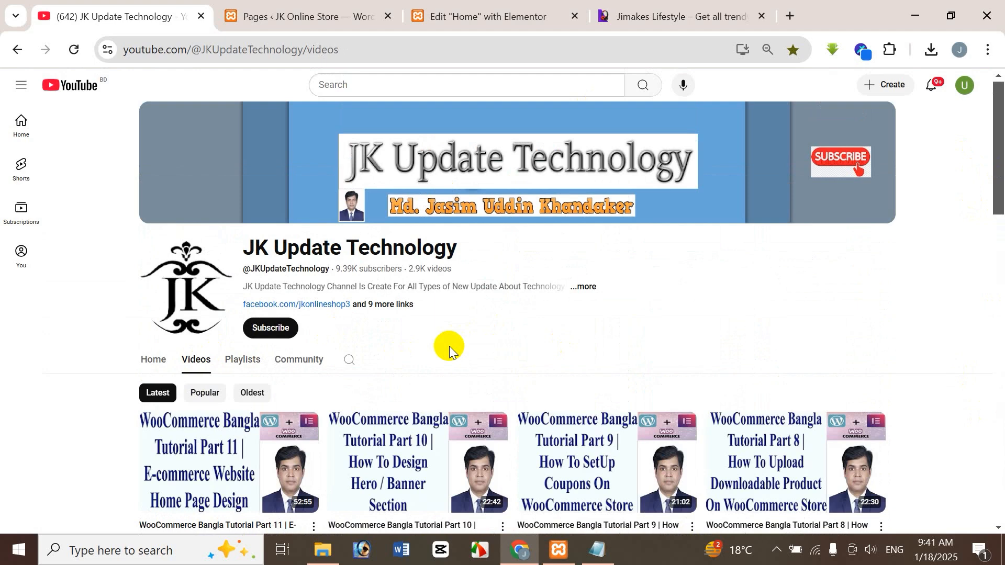
Step: Switch to the WordPress Home page in Elementor and compare it with the reference store site down to its Latest Watches section
{"action": "left_click", "coordinate": [293, 19]}
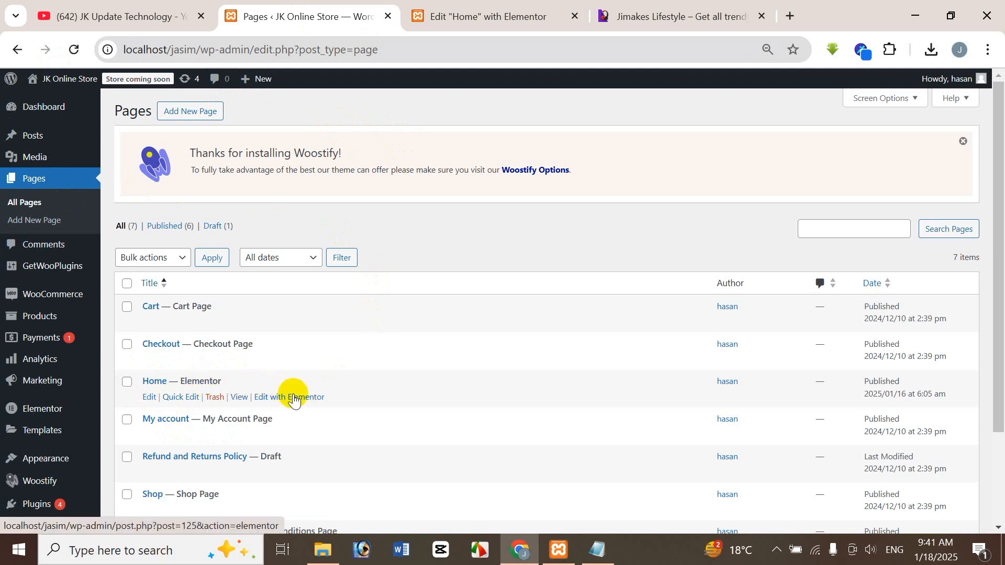
{"action": "left_click", "coordinate": [451, 20]}
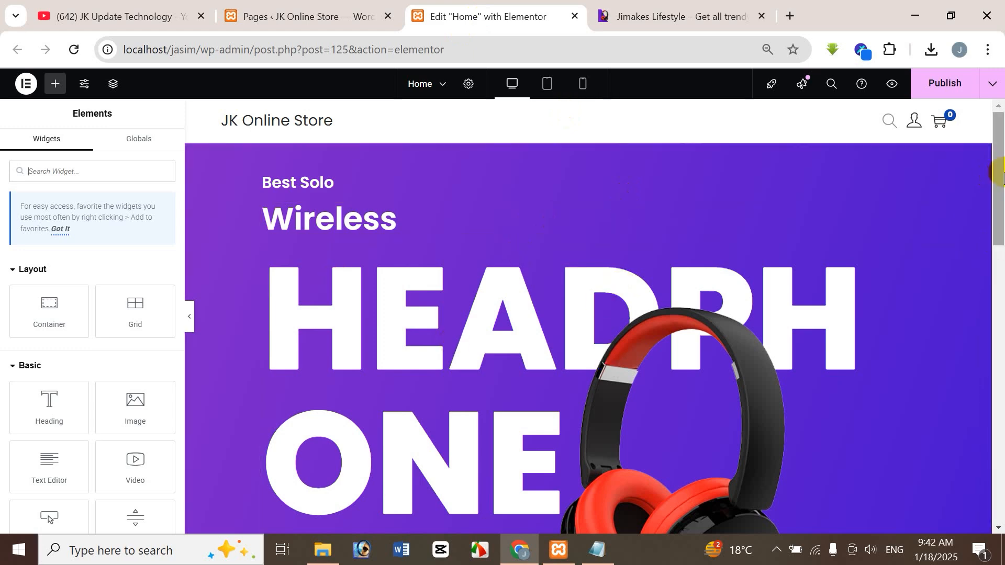
{"action": "mouse_move", "coordinate": [1003, 174]}
{"action": "left_mouse_down"}
{"action": "mouse_move", "coordinate": [1002, 216]}
{"action": "mouse_move", "coordinate": [1003, 189]}
{"action": "left_mouse_up"}
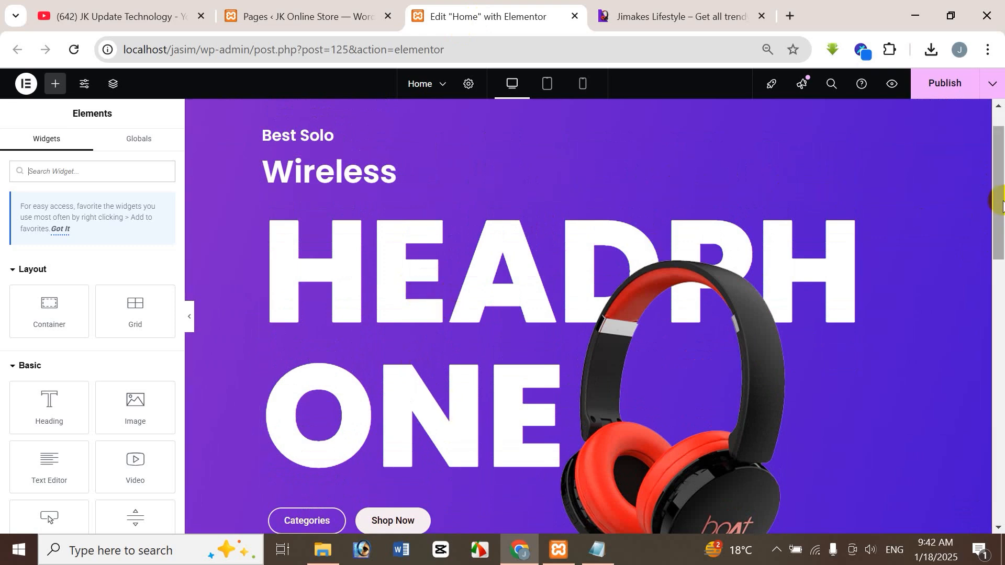
{"action": "left_click_drag", "start_coordinate": [1002, 204], "coordinate": [1003, 479]}
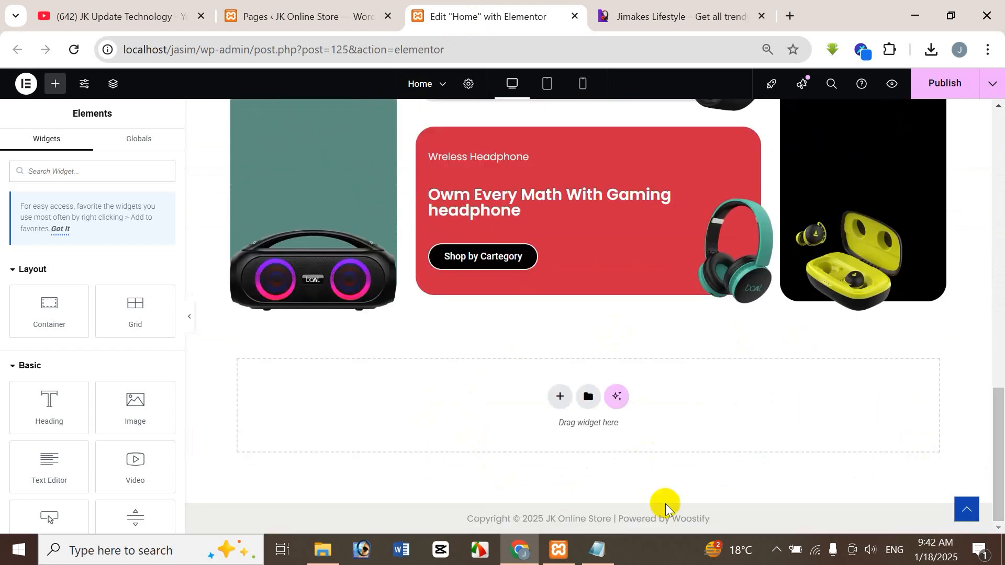
{"action": "left_click", "coordinate": [664, 12]}
{"action": "left_click_drag", "start_coordinate": [999, 235], "coordinate": [1002, 265]}
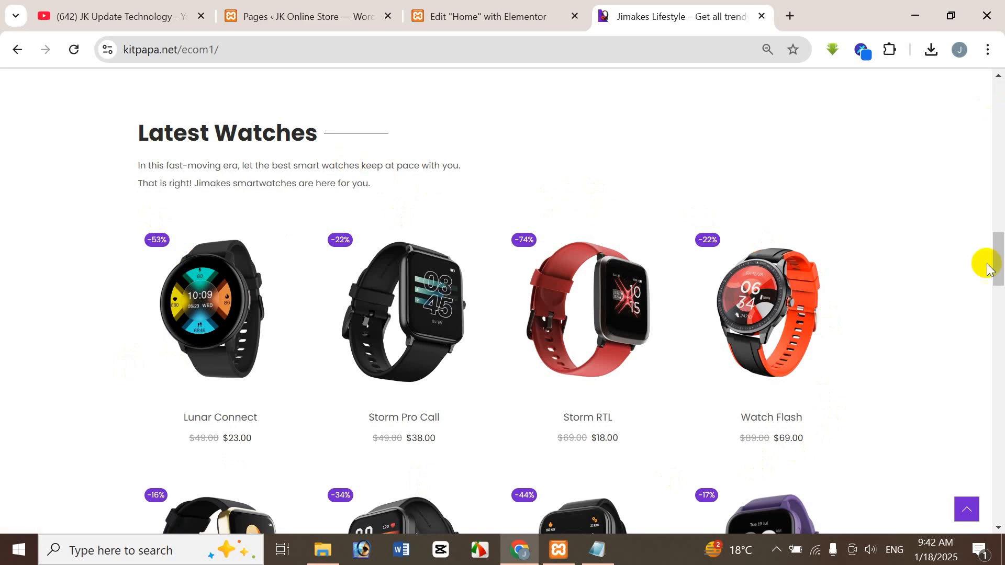
{"action": "left_click_drag", "start_coordinate": [1001, 271], "coordinate": [1001, 94]}
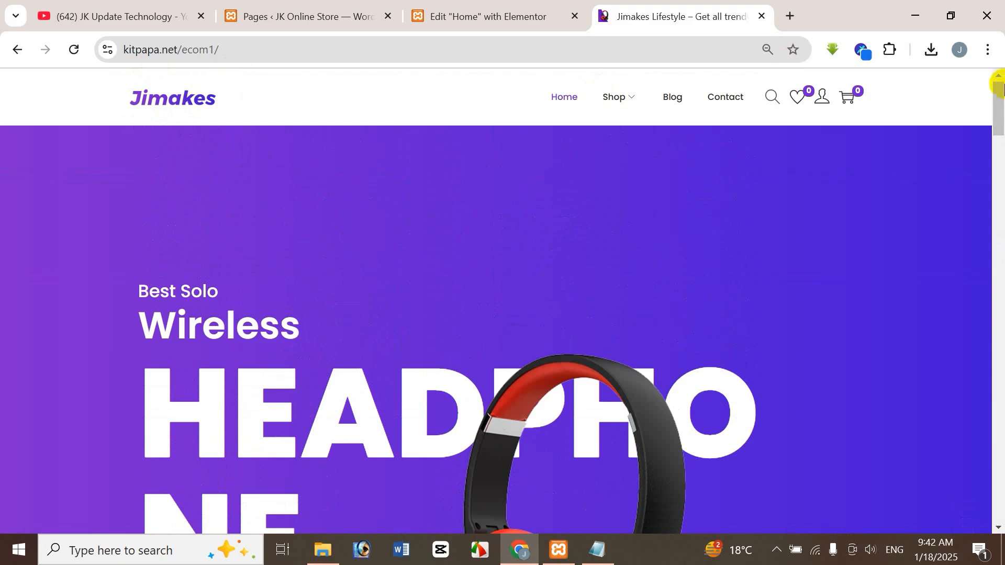
{"action": "left_click_drag", "start_coordinate": [1000, 100], "coordinate": [1001, 272]}
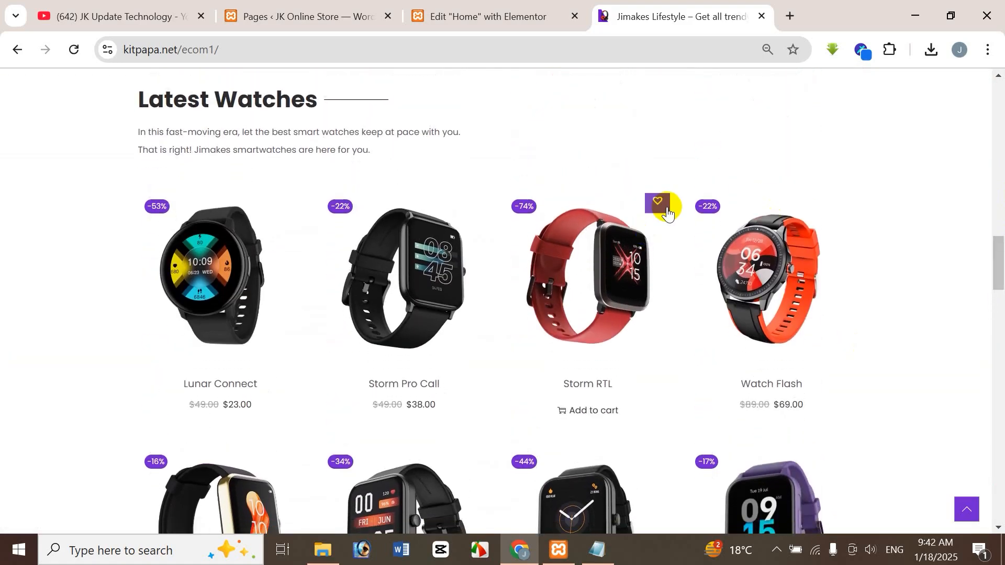
Step: In the Elementor editor, add a single-column Flexbox container with downward direction below the product banner section of the Home page
{"action": "left_click", "coordinate": [500, 16]}
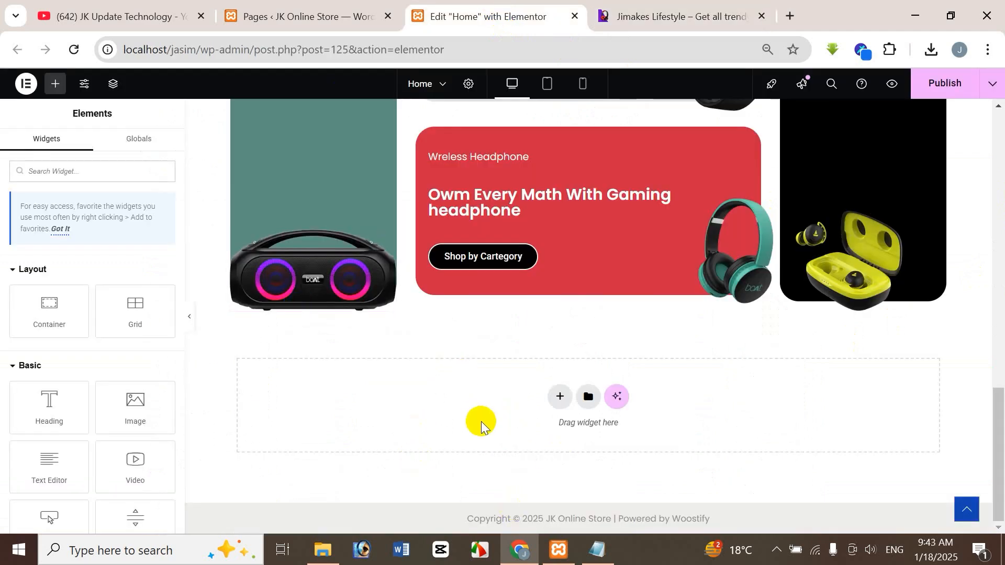
{"action": "left_click", "coordinate": [558, 399]}
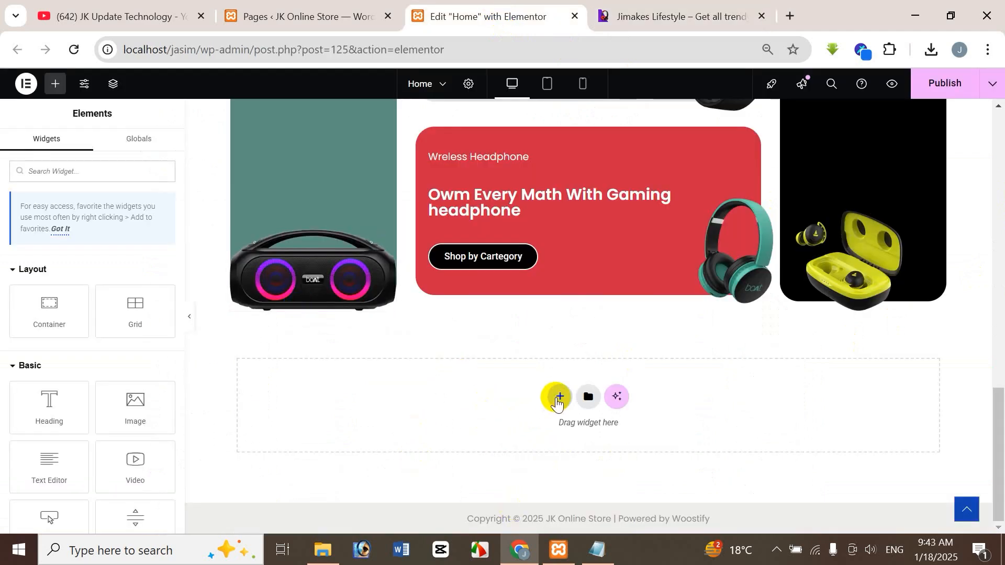
{"action": "left_click", "coordinate": [558, 400]}
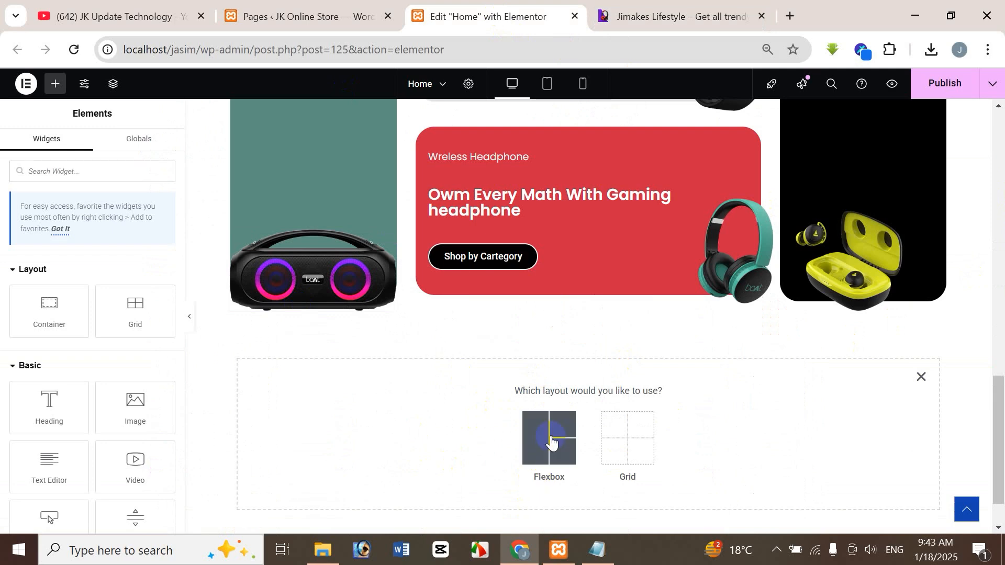
{"action": "left_click", "coordinate": [551, 441]}
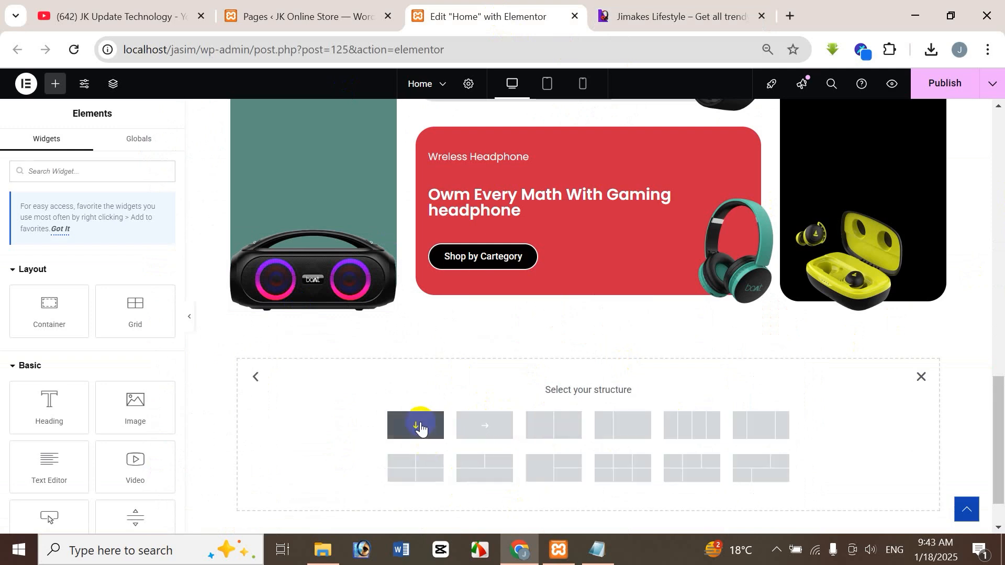
{"action": "left_click", "coordinate": [421, 428]}
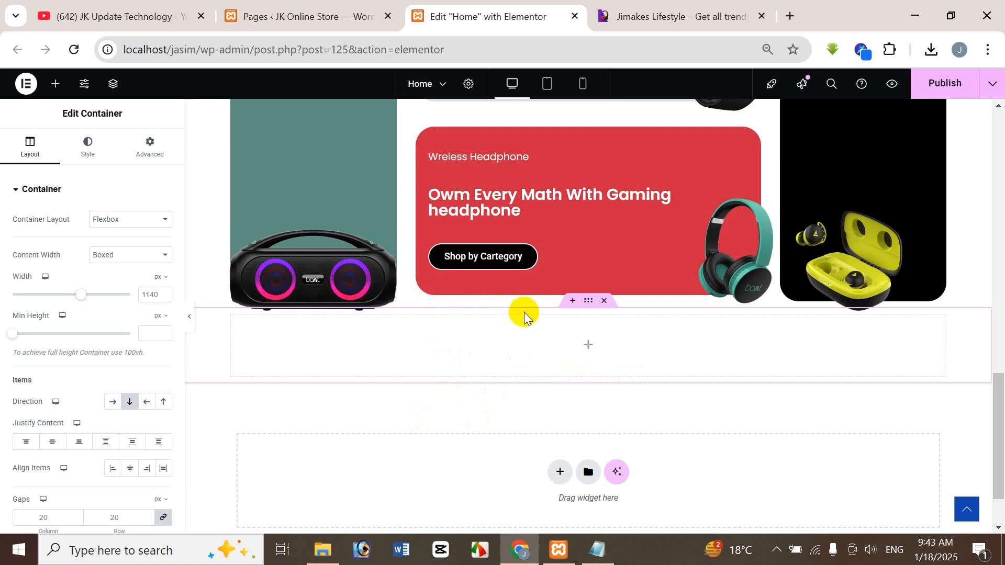
Step: Set the new container's padding to 50 px top and bottom and 0 px right and left
{"action": "left_click", "coordinate": [146, 159]}
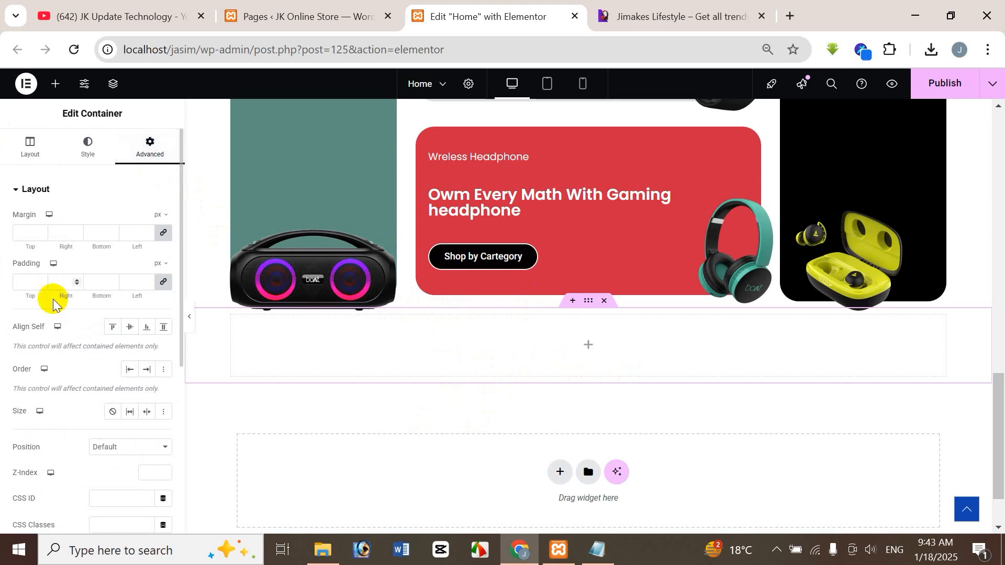
{"action": "left_click", "coordinate": [25, 282]}
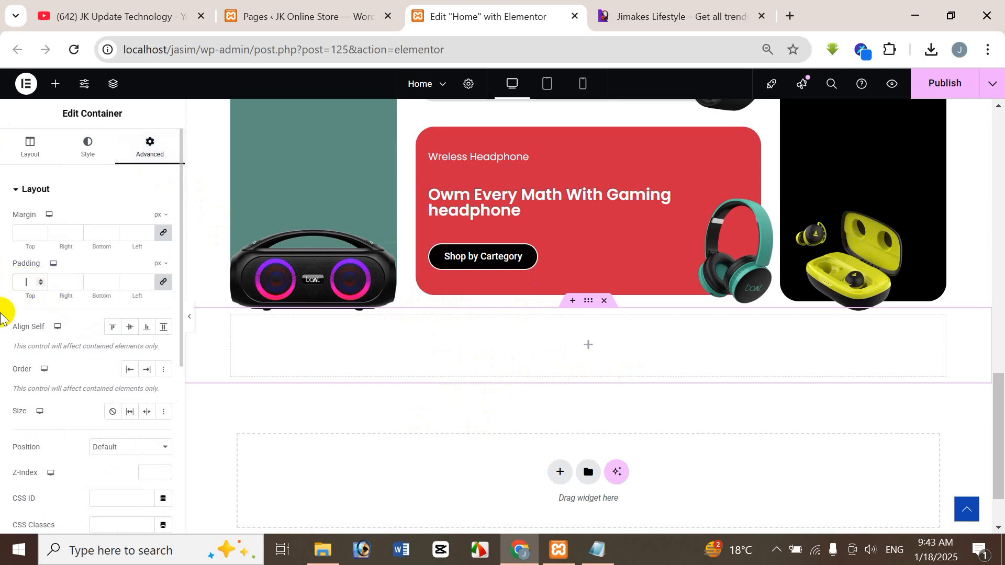
{"action": "type", "text": "40"}
{"action": "key", "text": "BackSpace"}
{"action": "key", "text": "BackSpace"}
{"action": "type", "text": "0"}
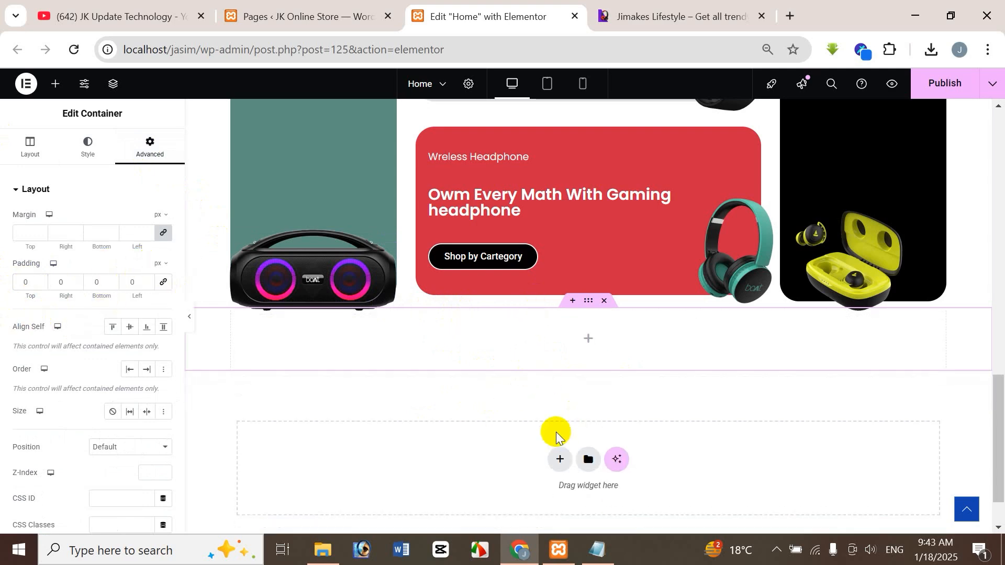
{"action": "left_click", "coordinate": [21, 283]}
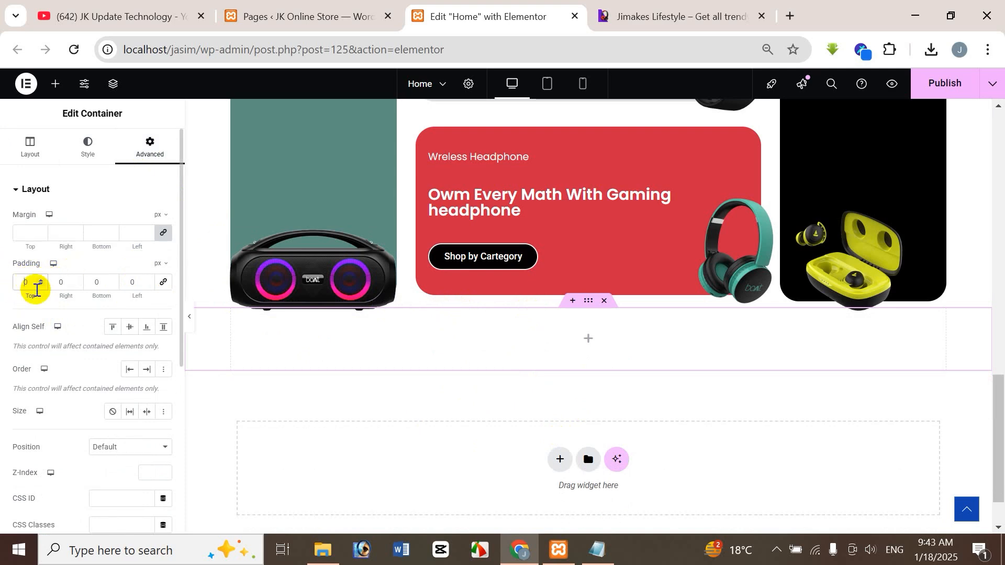
{"action": "type", "text": "5"}
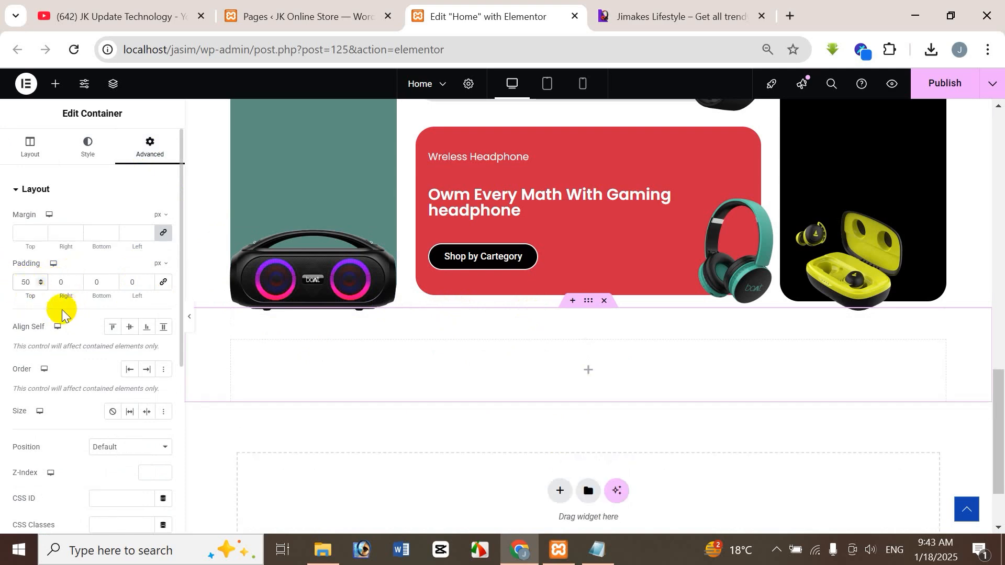
{"action": "left_click", "coordinate": [95, 283]}
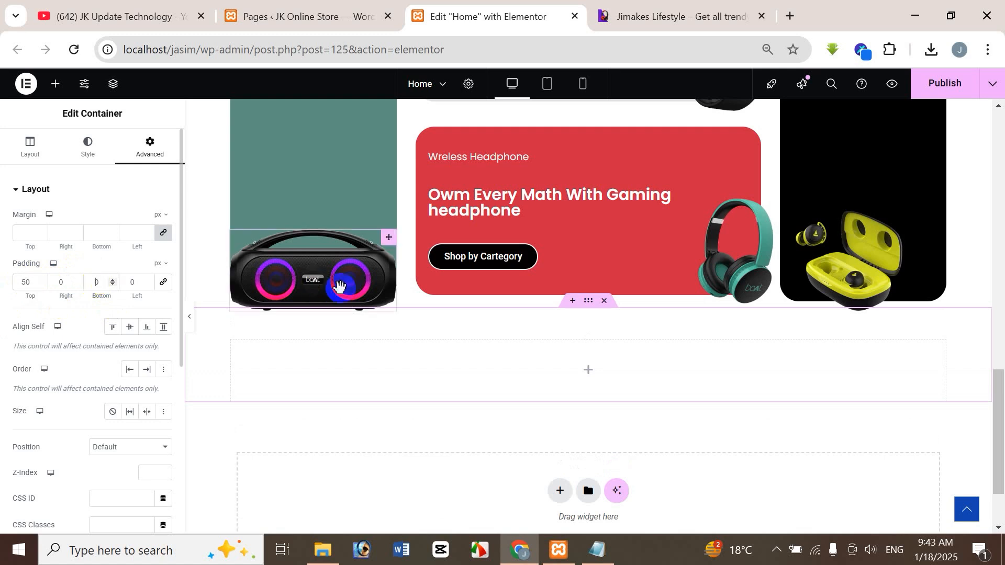
{"action": "type", "text": "5"}
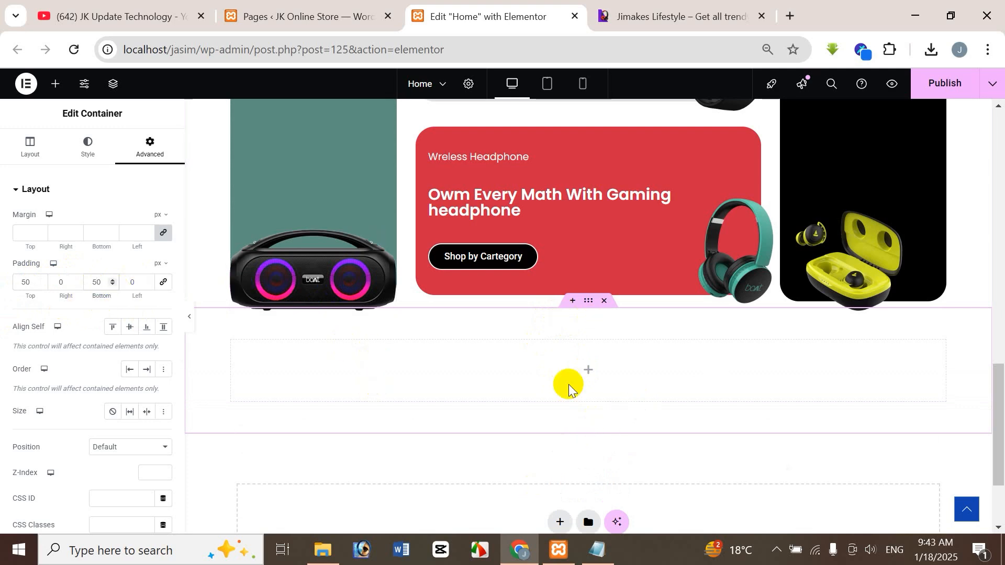
Step: Consult the Latest Watches heading on the reference store site and add a Divider widget to the new empty container in Elementor
{"action": "left_click", "coordinate": [683, 17]}
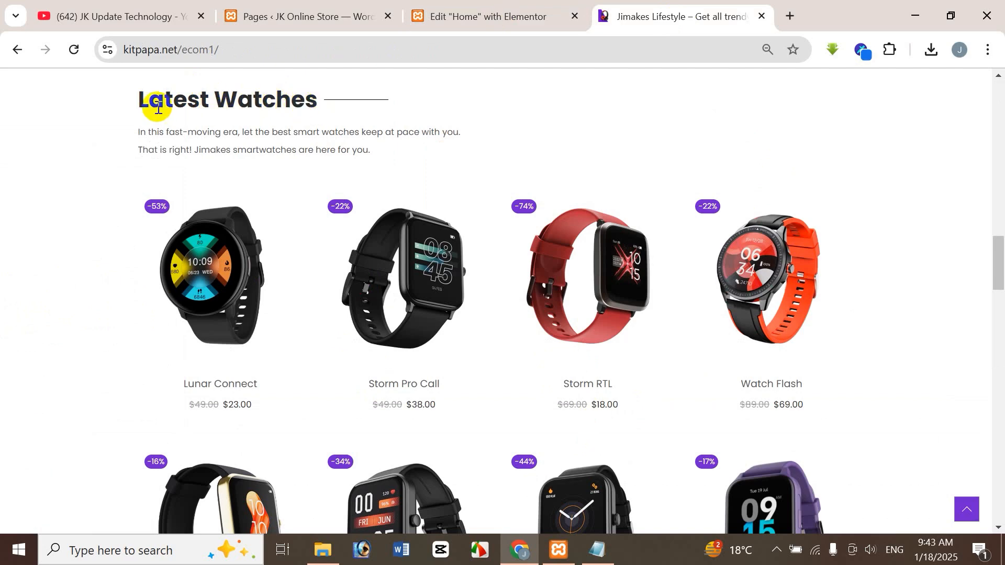
{"action": "left_click_drag", "start_coordinate": [140, 99], "coordinate": [402, 112]}
{"action": "key", "text": "ctrl+c"}
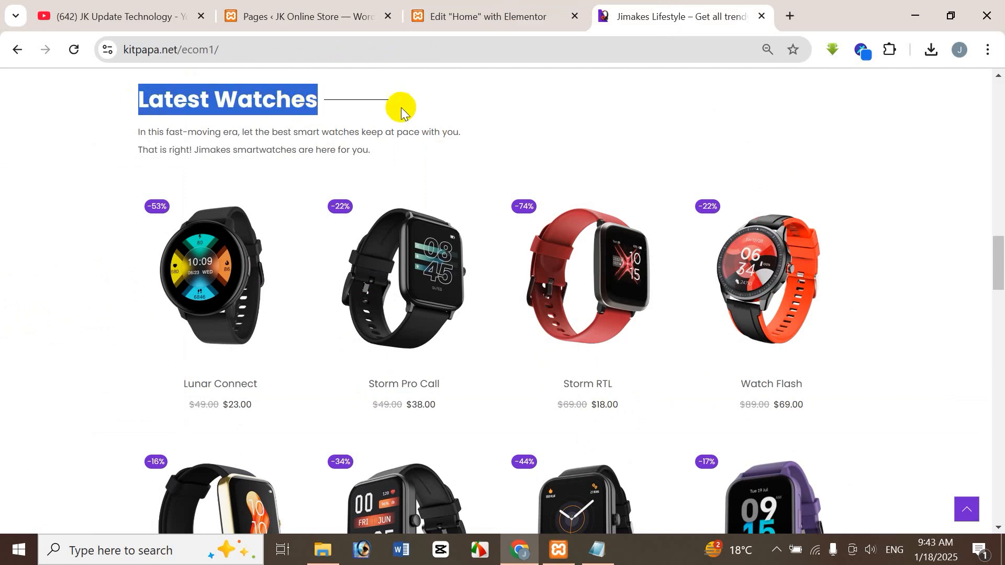
{"action": "left_click", "coordinate": [489, 16]}
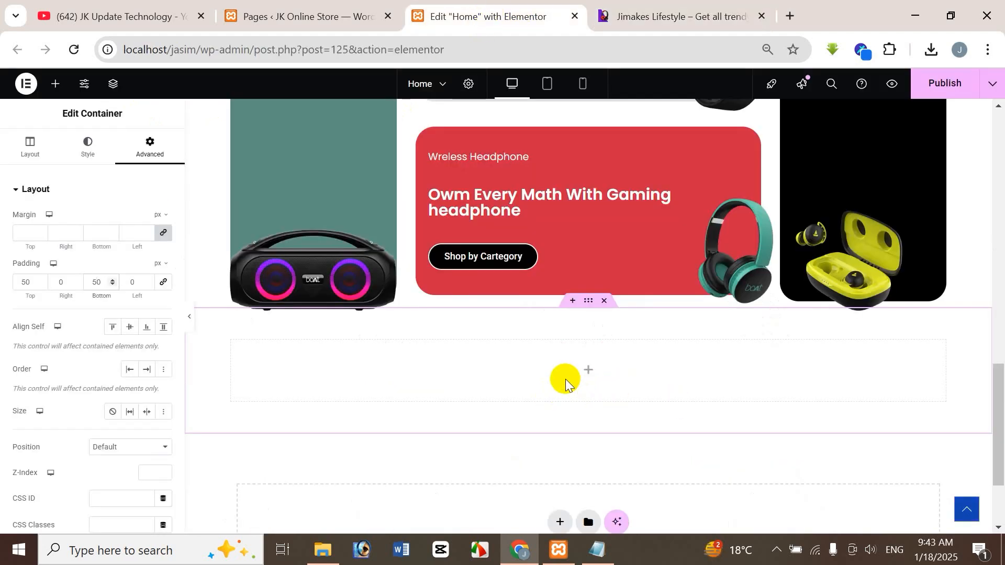
{"action": "left_click", "coordinate": [686, 13]}
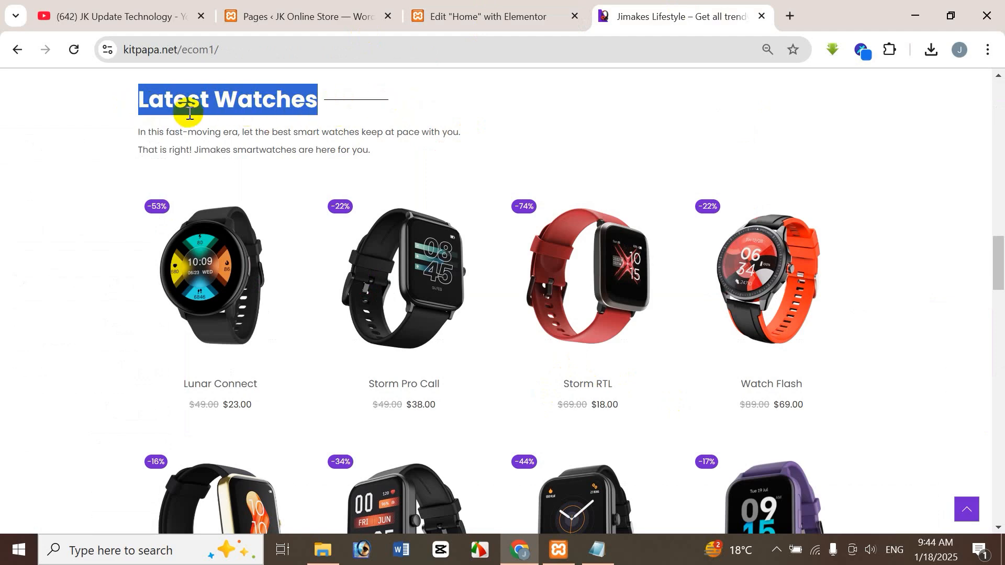
{"action": "left_click", "coordinate": [450, 17]}
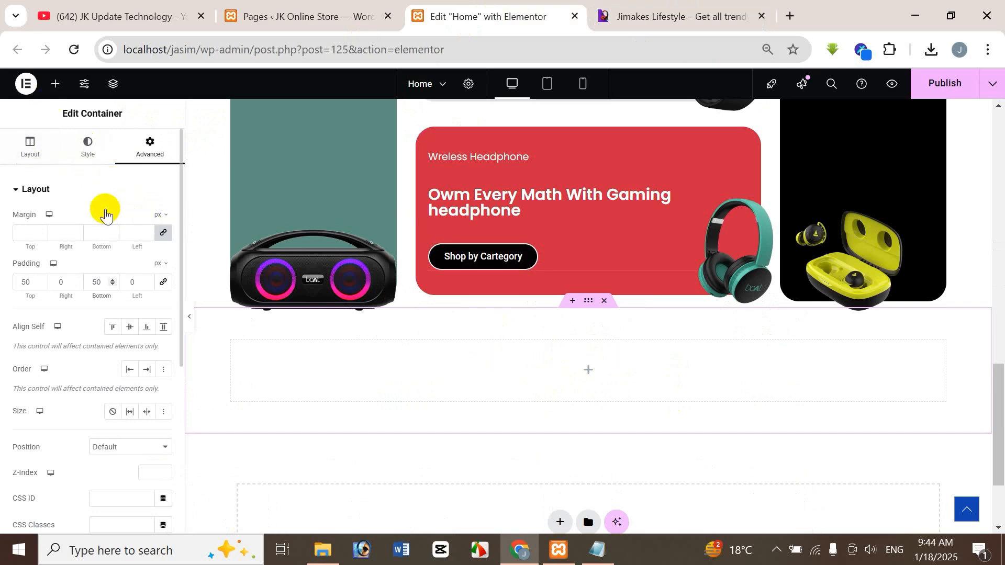
{"action": "left_click", "coordinate": [56, 87]}
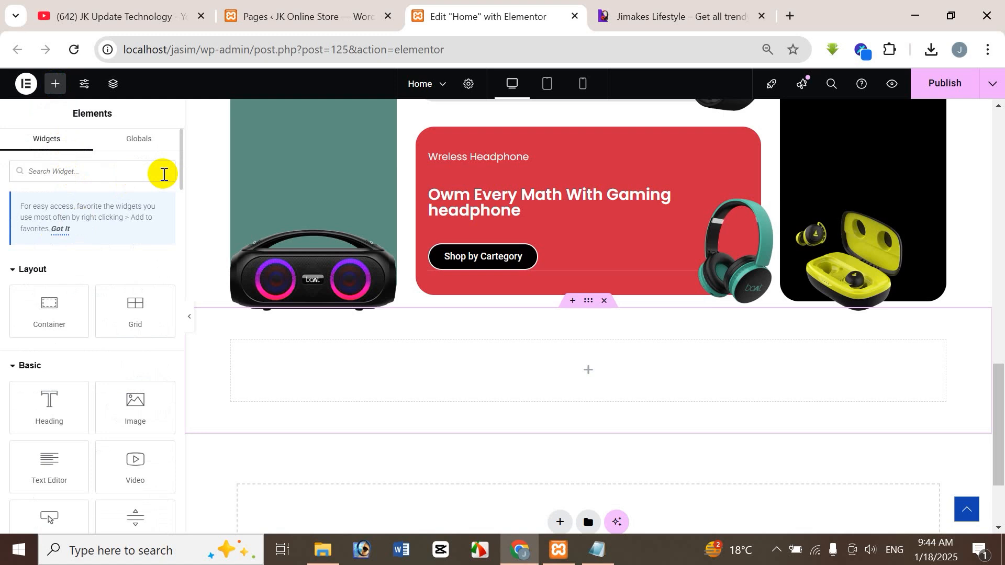
{"action": "type", "text": "divide"}
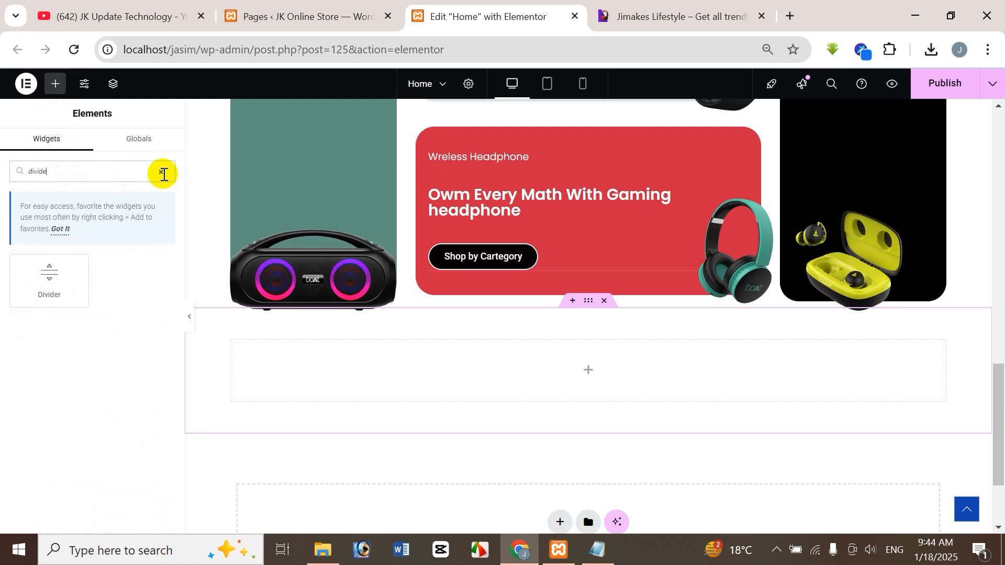
{"action": "left_click_drag", "start_coordinate": [61, 278], "coordinate": [574, 386]}
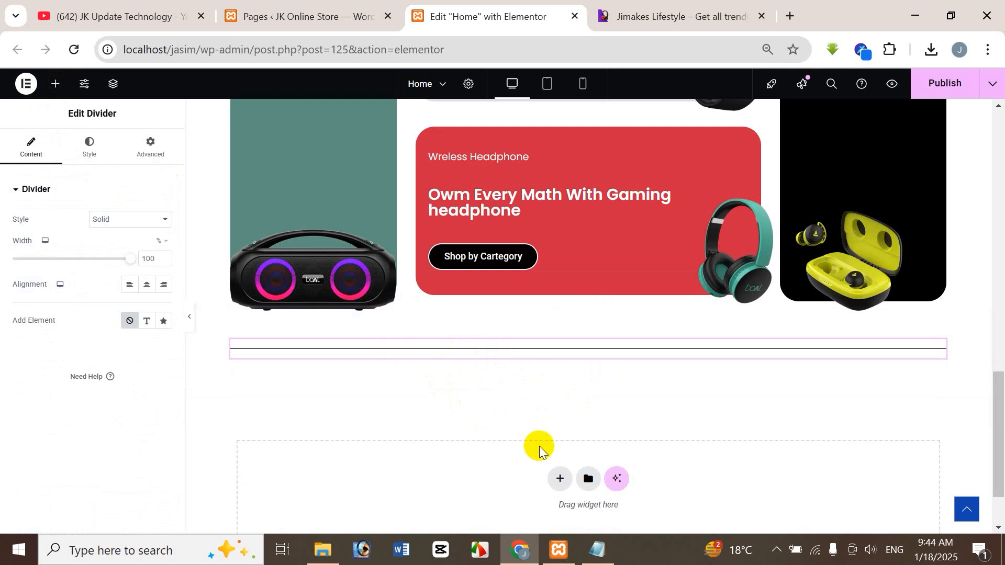
Step: Add a text element to the divider and replace its default text with "Latest Watches"
{"action": "left_click", "coordinate": [147, 322]}
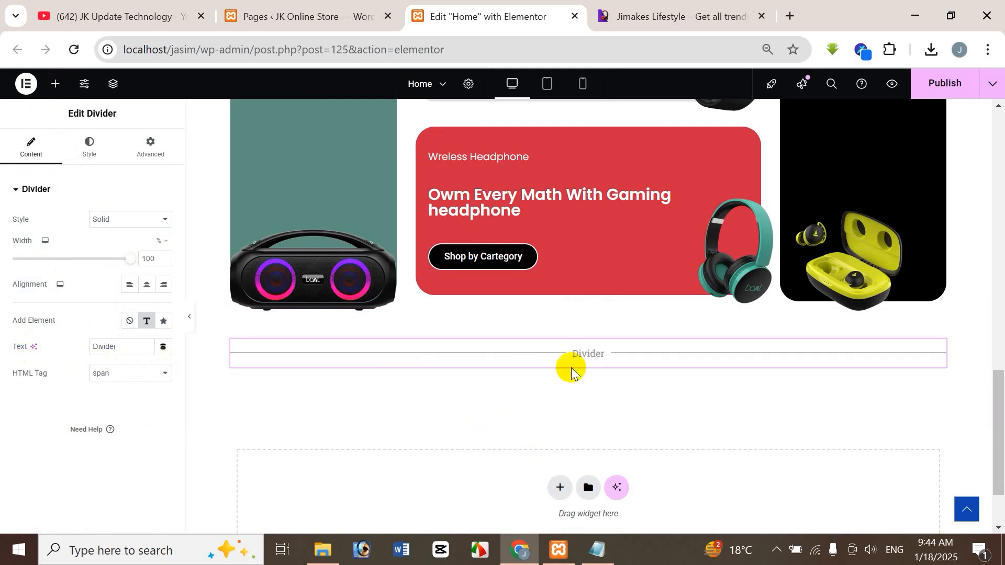
{"action": "double_click", "coordinate": [132, 351]}
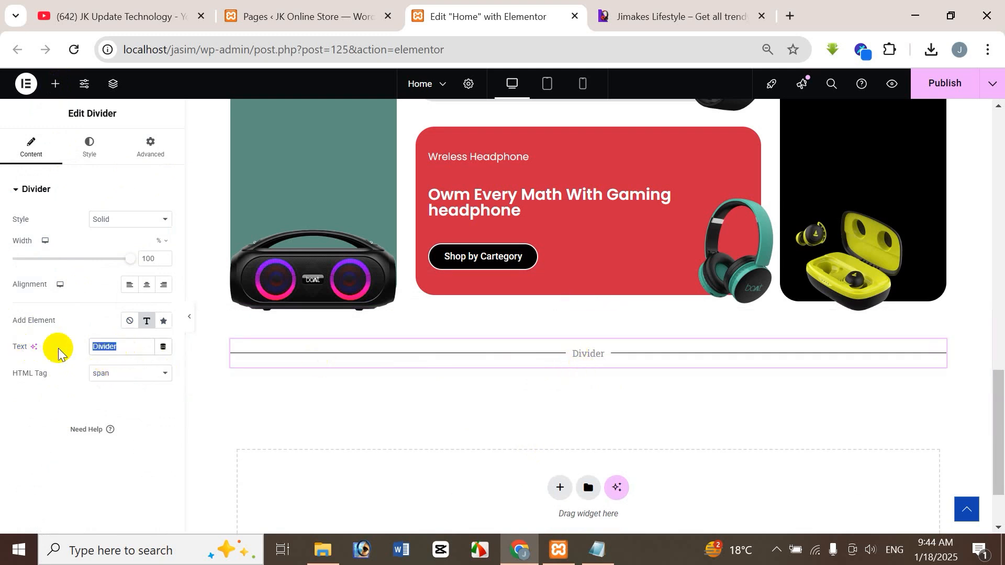
{"action": "key", "text": "BackSpace"}
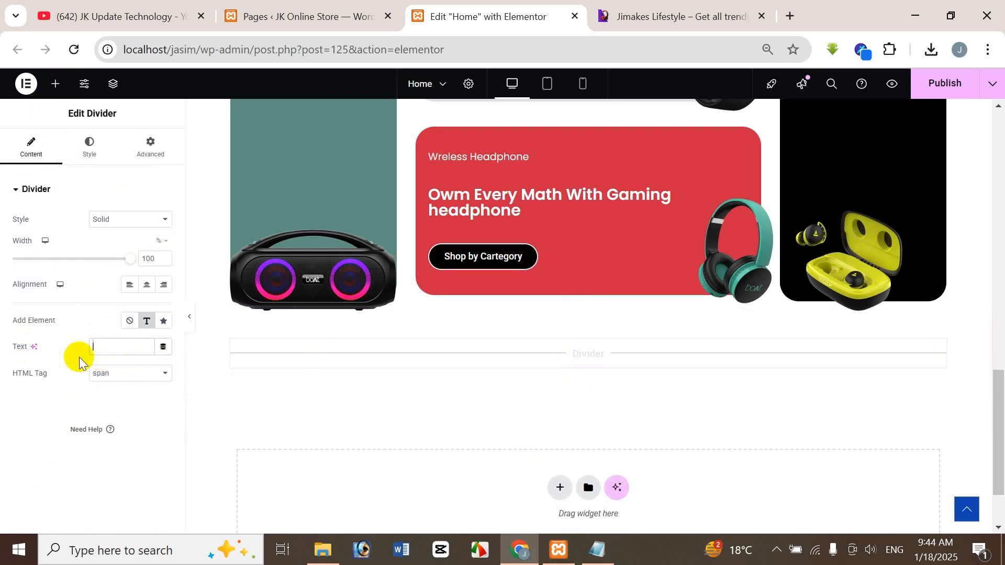
{"action": "key", "text": "ctrl+v"}
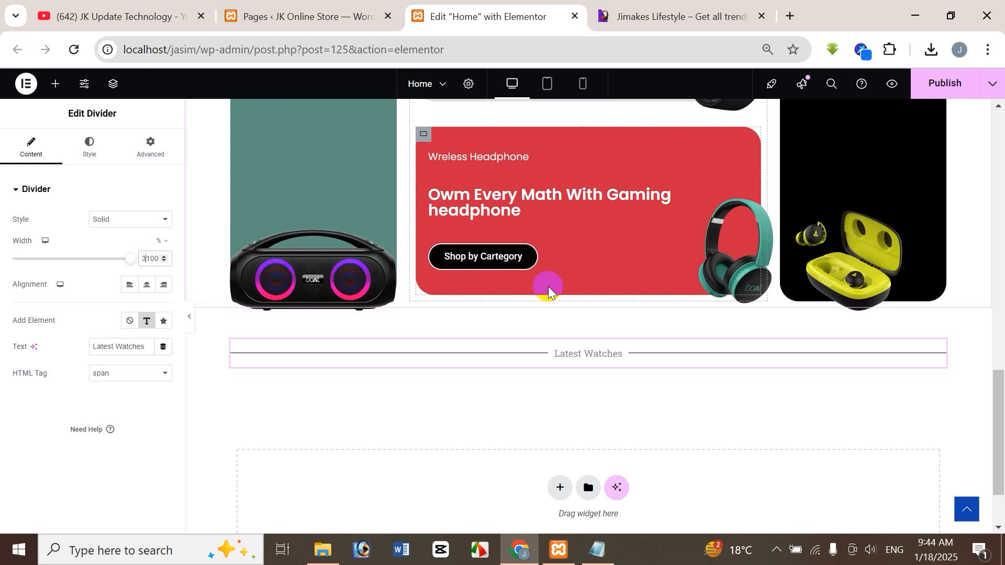
Step: Set the divider's width to 30% and align it to the left
{"action": "key", "text": "Delete"}
{"action": "key", "text": "Delete"}
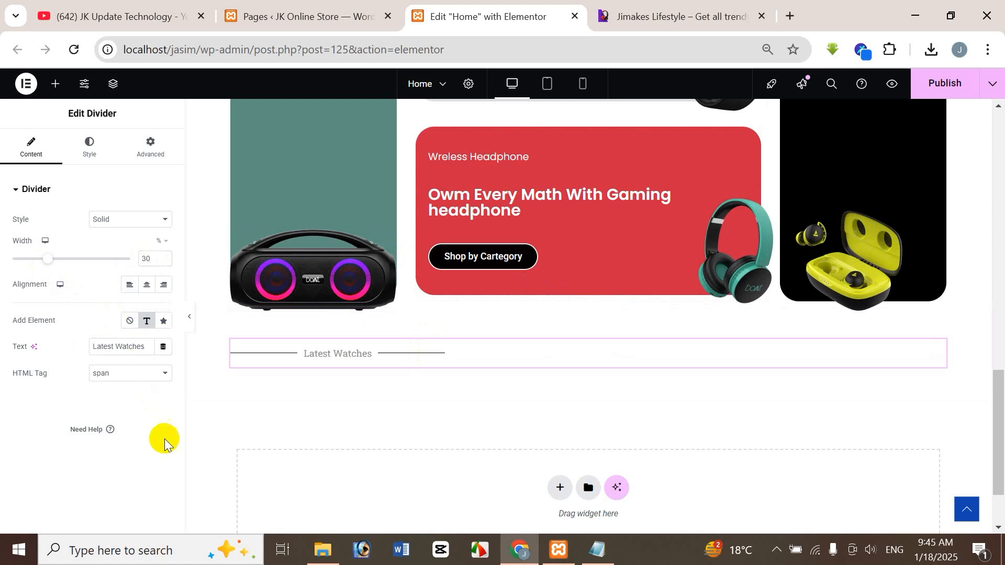
{"action": "left_click", "coordinate": [146, 285]}
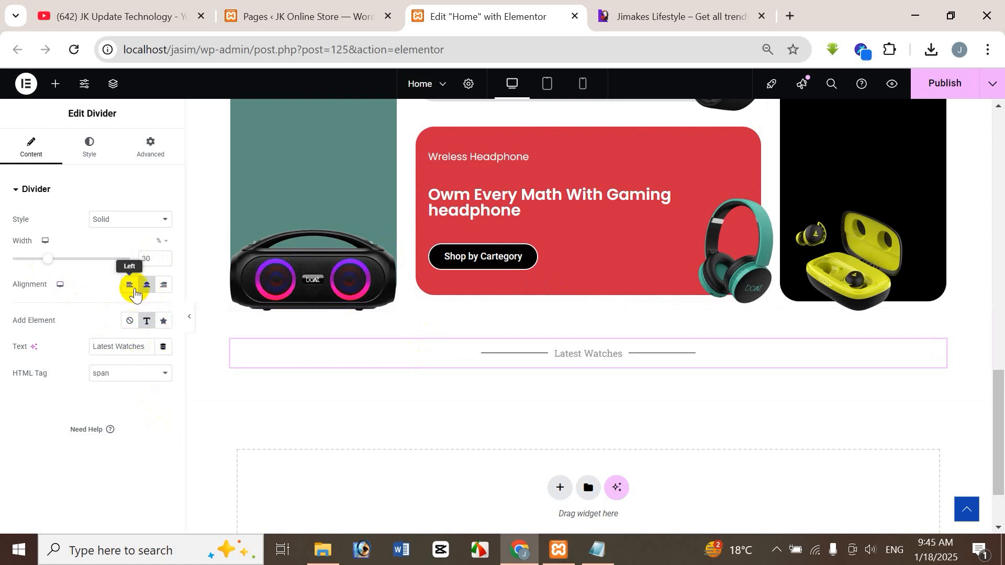
{"action": "left_click", "coordinate": [129, 286]}
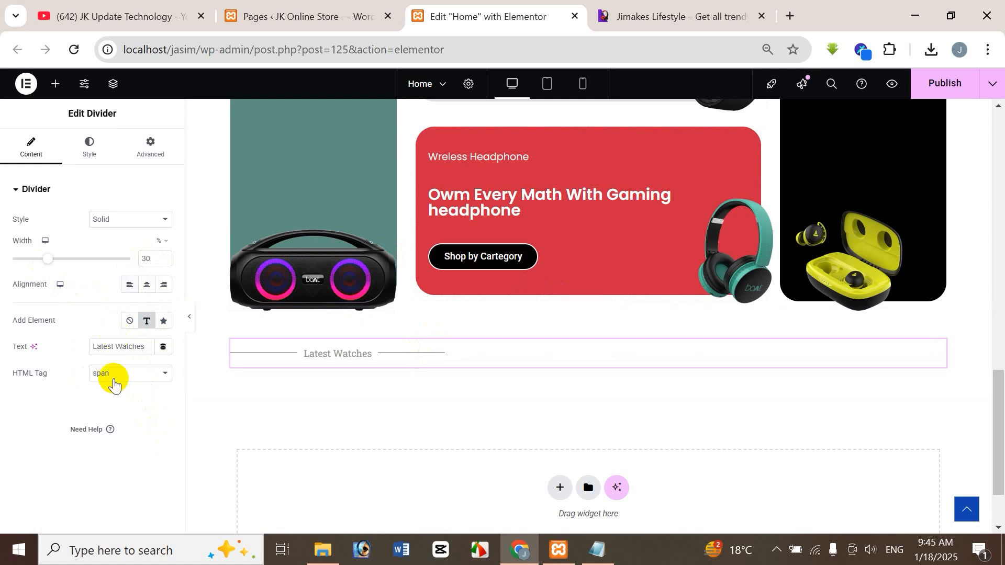
Step: Check the divider line's style and colour settings against the Latest Watches heading on the reference store site
{"action": "left_click", "coordinate": [86, 152]}
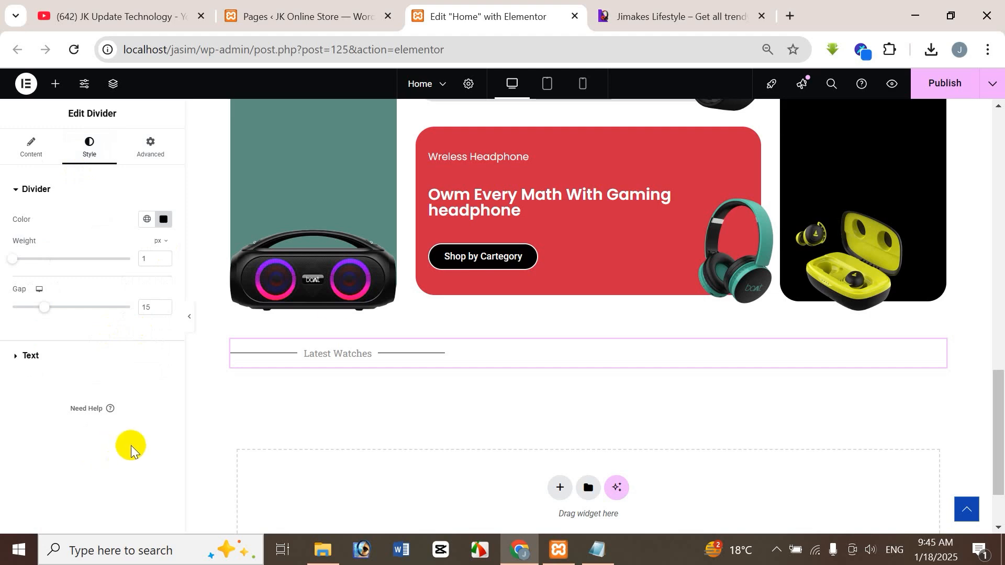
{"action": "left_click", "coordinate": [648, 19]}
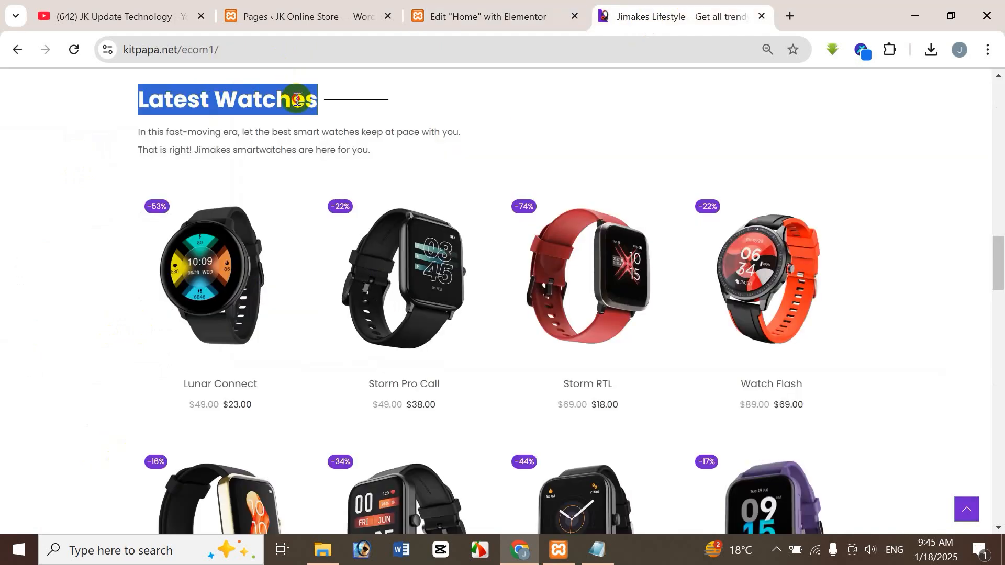
{"action": "left_click", "coordinate": [314, 110]}
{"action": "left_click", "coordinate": [496, 19]}
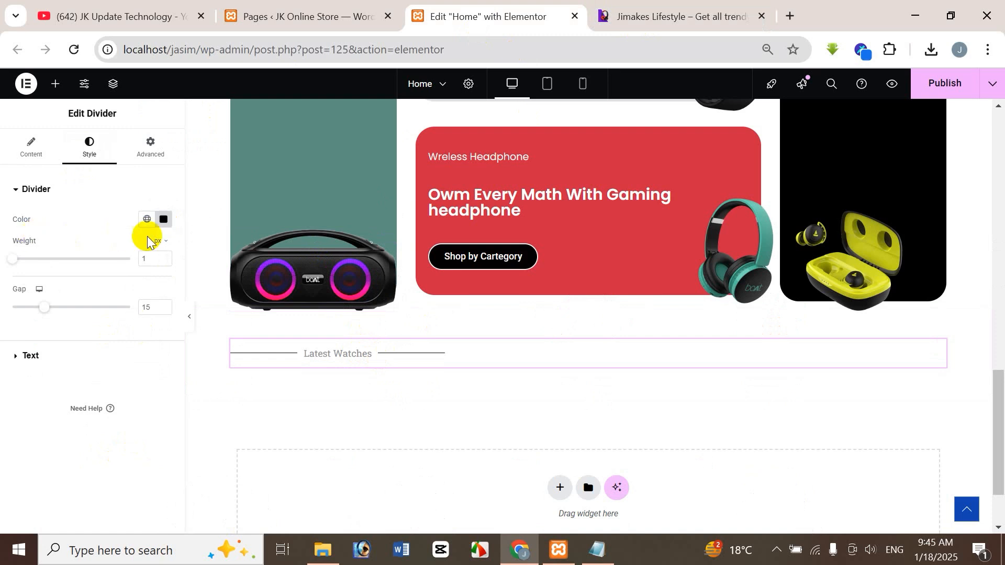
{"action": "left_click", "coordinate": [167, 222]}
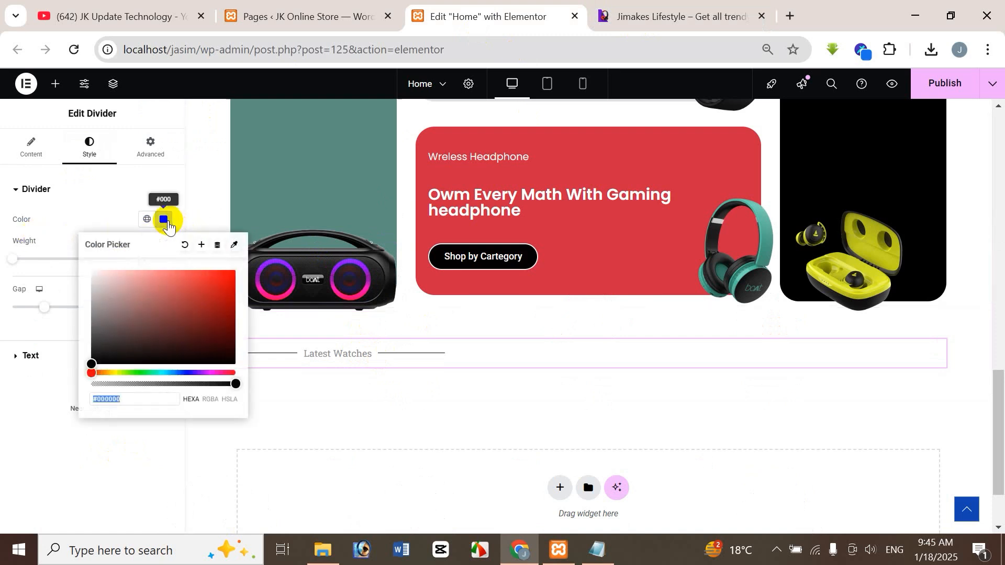
{"action": "left_click", "coordinate": [75, 221]}
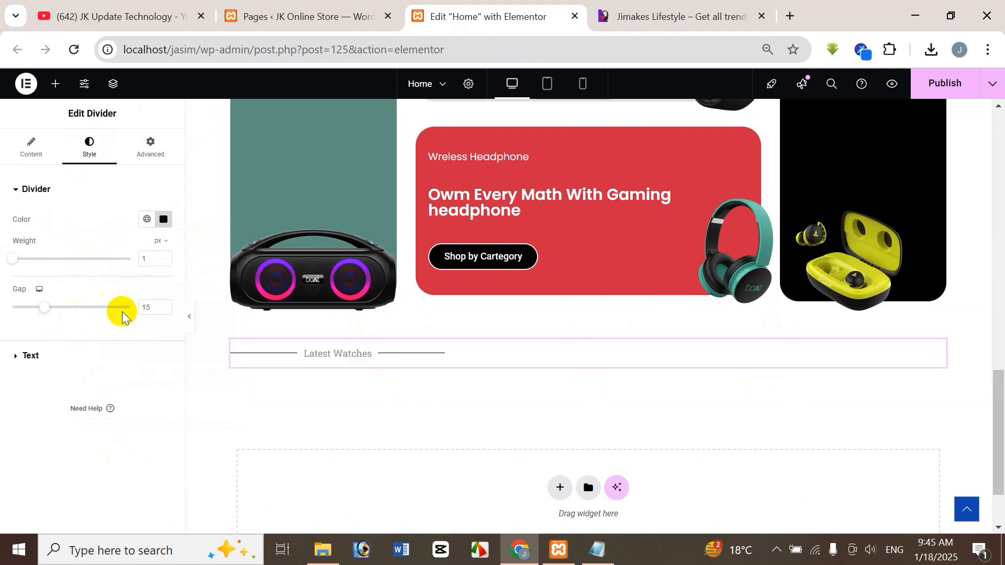
Step: Set the colour of the divider's Latest Watches text to near-black
{"action": "left_click", "coordinate": [31, 356]}
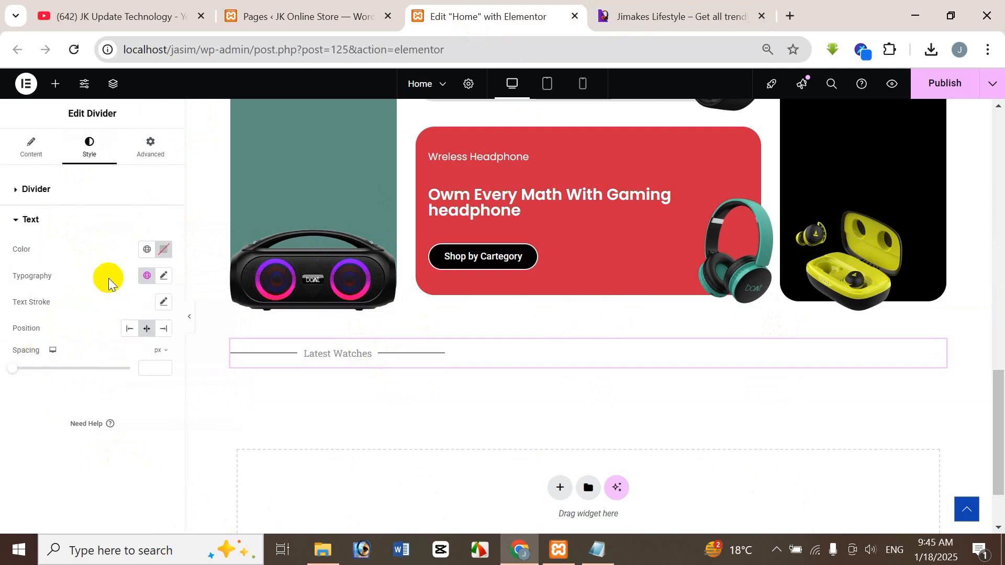
{"action": "left_click", "coordinate": [165, 250]}
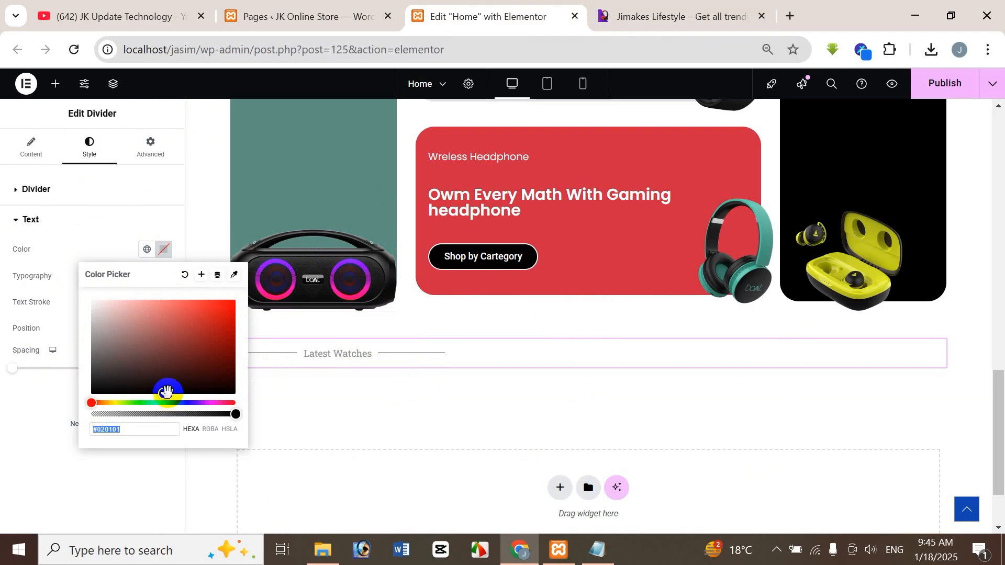
{"action": "left_click_drag", "start_coordinate": [165, 390], "coordinate": [204, 388]}
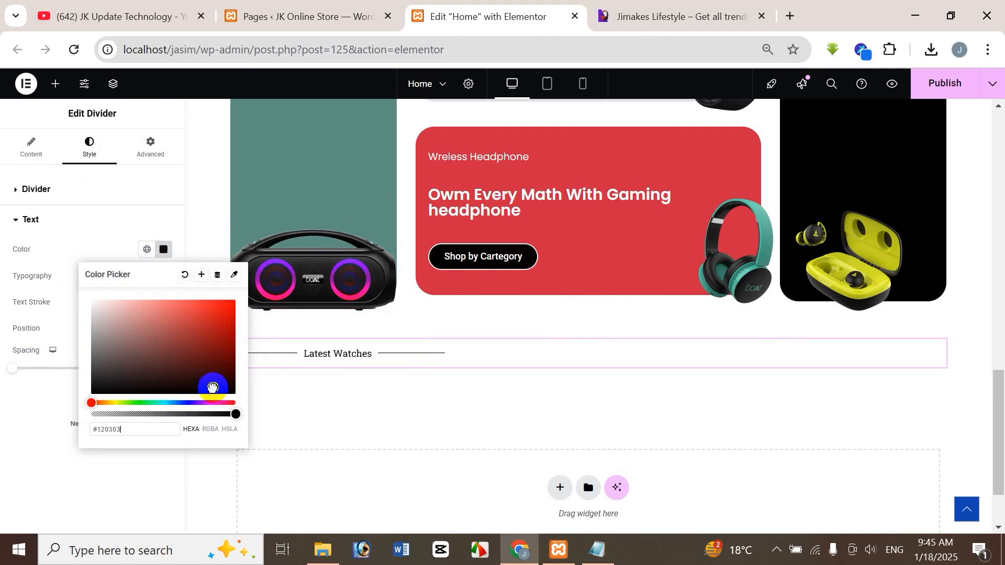
{"action": "left_click", "coordinate": [136, 485]}
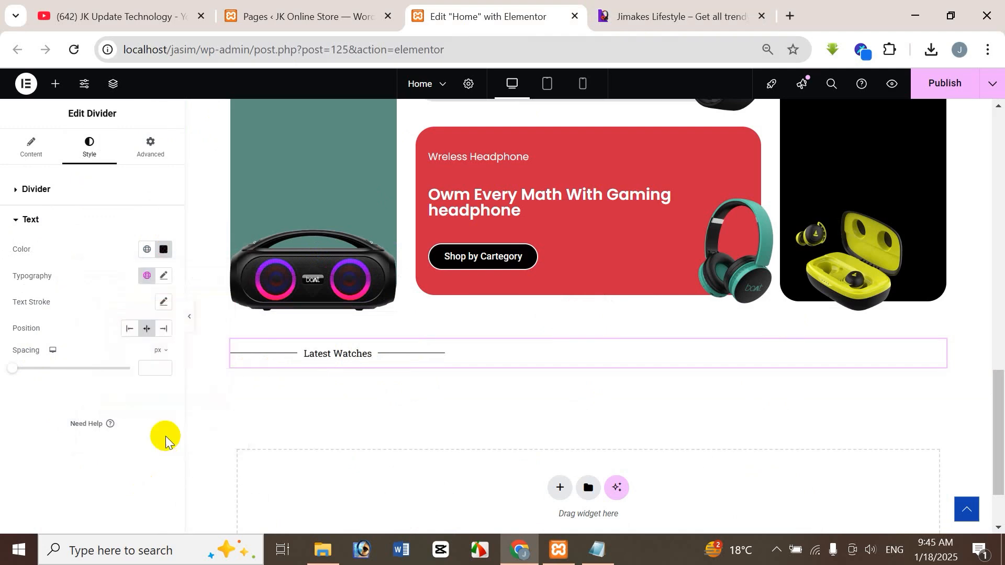
Step: Set the font family of the divider text to Poppins
{"action": "left_click", "coordinate": [165, 283]}
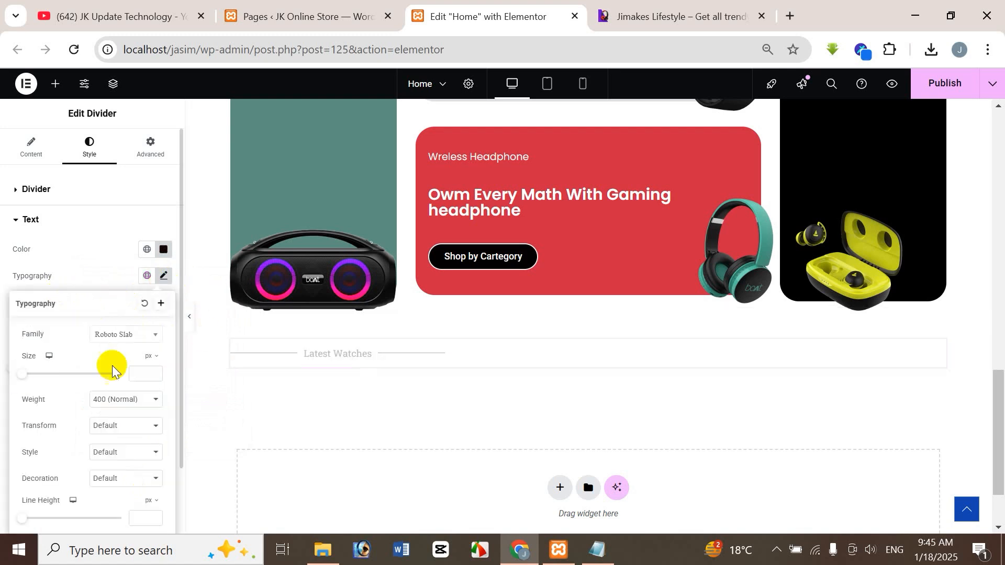
{"action": "left_click", "coordinate": [107, 339]}
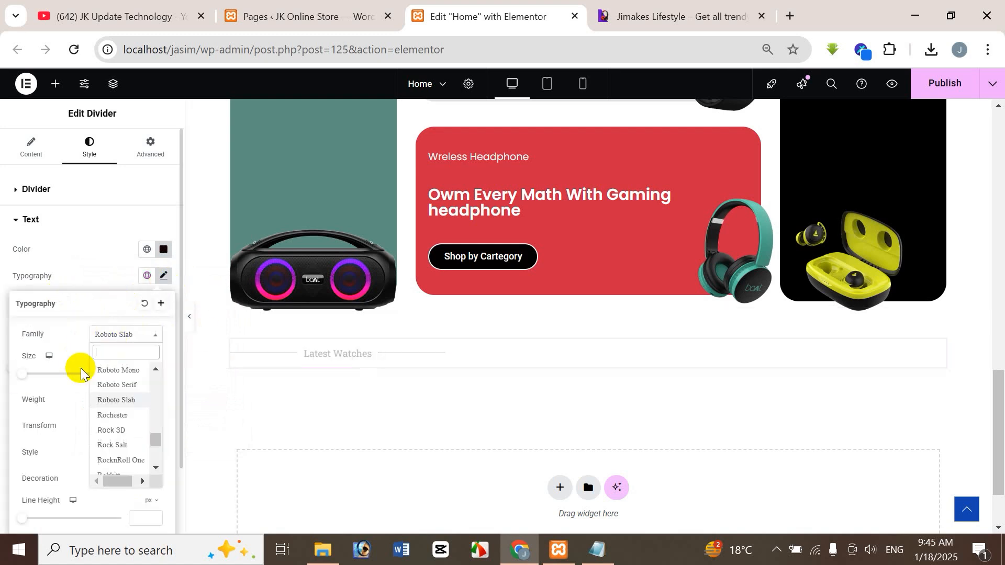
{"action": "type", "text": "popp"}
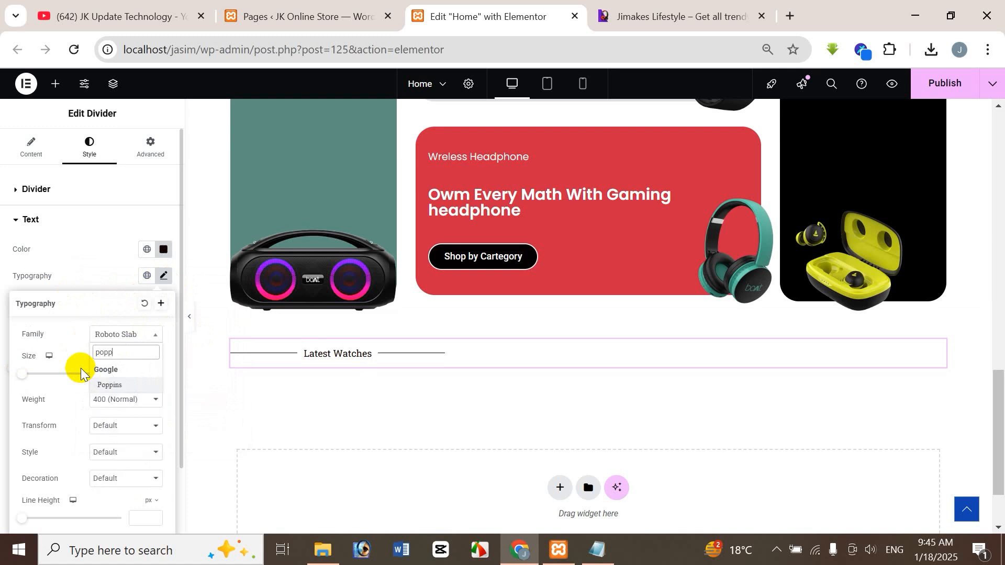
{"action": "left_click", "coordinate": [114, 380]}
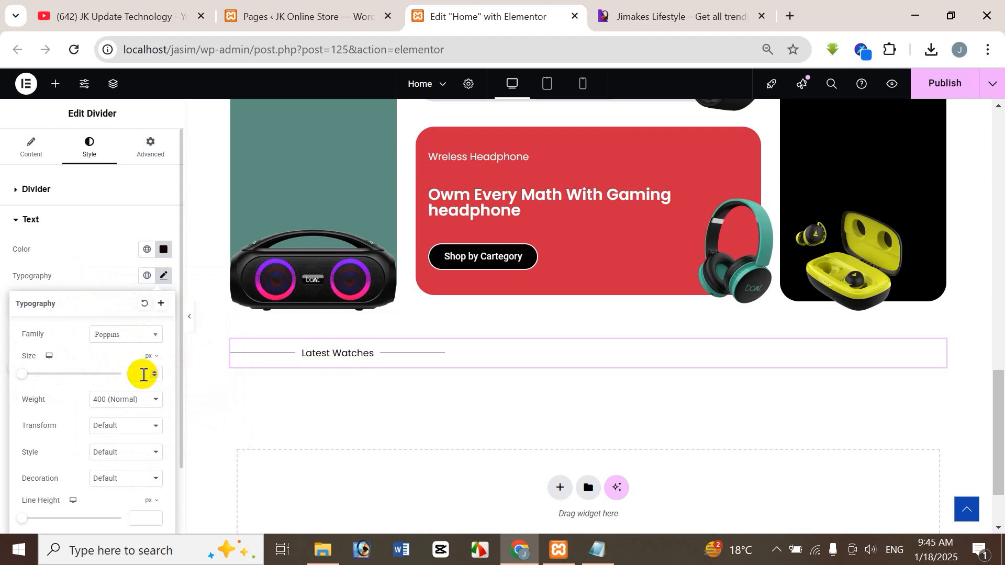
Step: Check the heading size on the reference store site and set the divider text's font size to 30 px
{"action": "left_click", "coordinate": [623, 18]}
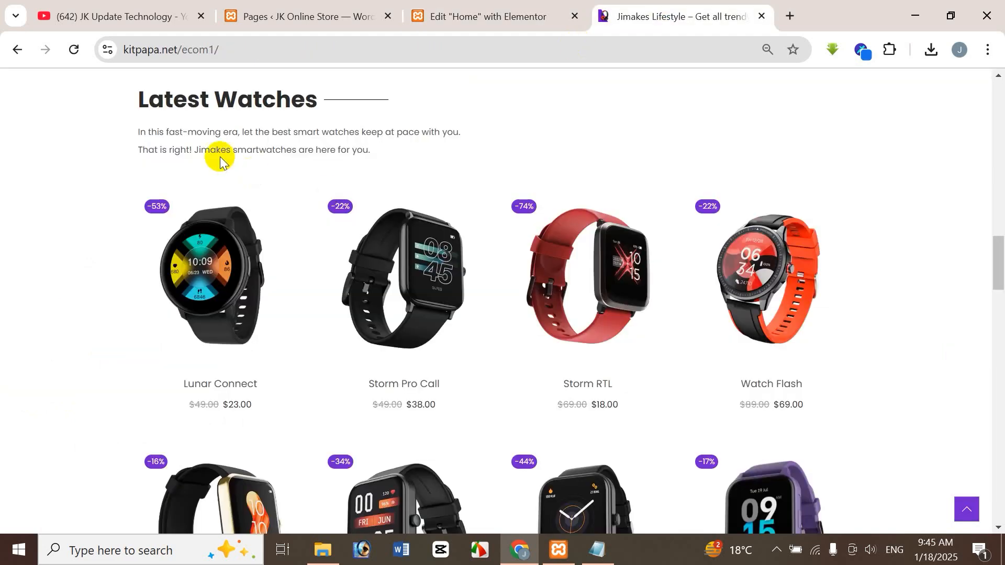
{"action": "left_click", "coordinate": [467, 21]}
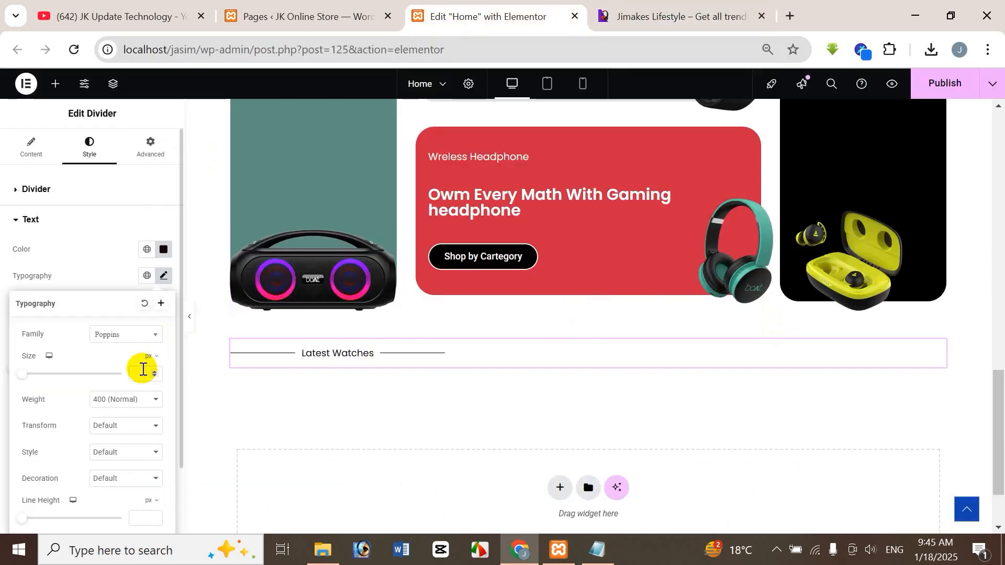
{"action": "type", "text": "25"}
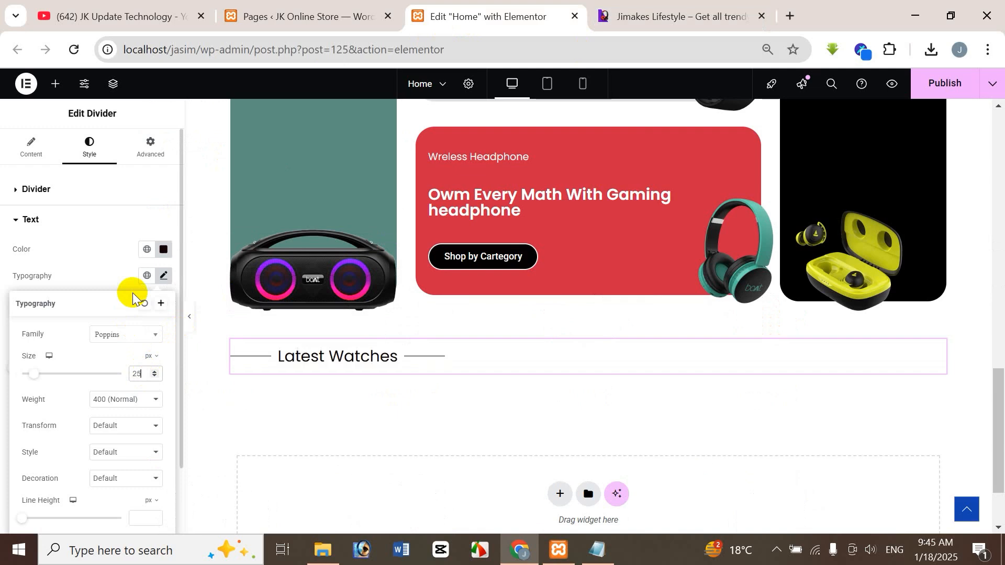
{"action": "key", "text": "BackSpace"}
{"action": "key", "text": "BackSpace"}
{"action": "type", "text": "30"}
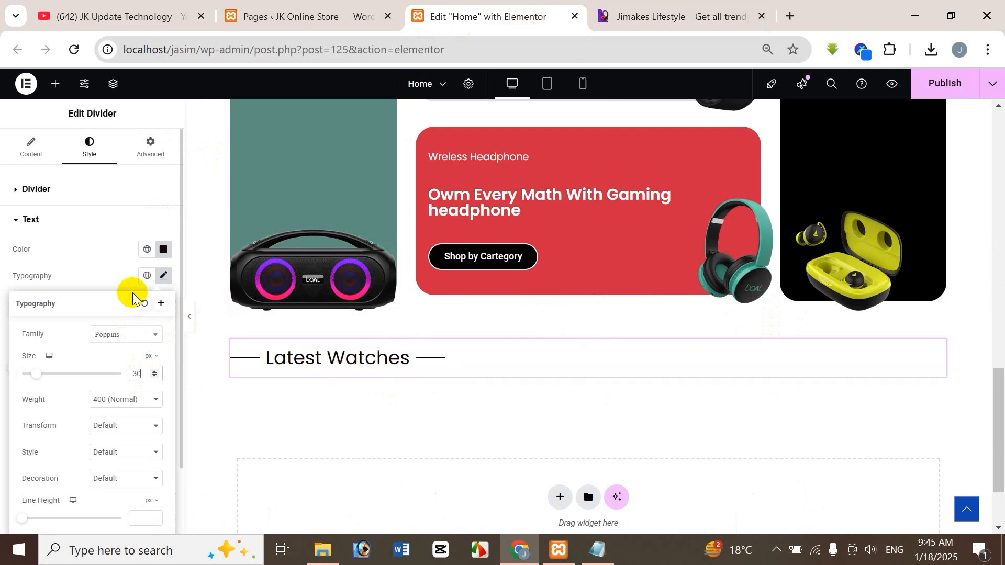
Step: Compare the heading with the reference store site and set the divider text's font weight to 600 (Semi Bold)
{"action": "left_click", "coordinate": [652, 15]}
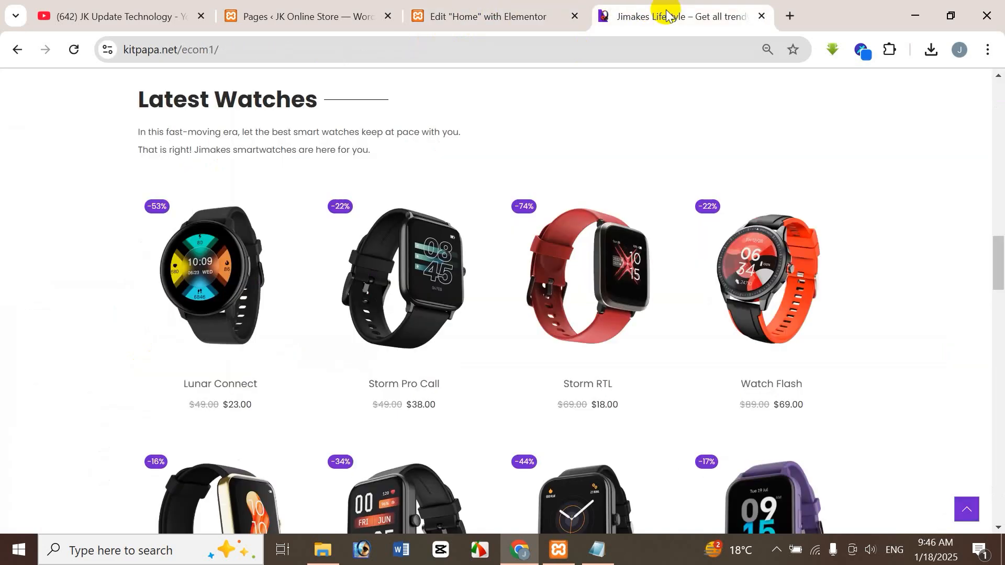
{"action": "left_click", "coordinate": [444, 21]}
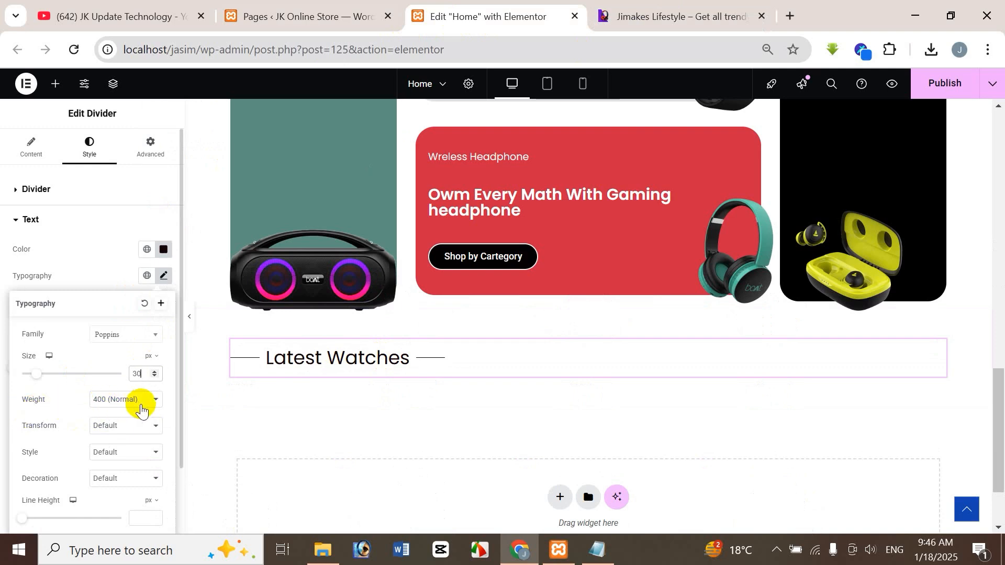
{"action": "left_click", "coordinate": [696, 17]}
{"action": "left_click", "coordinate": [482, 13]}
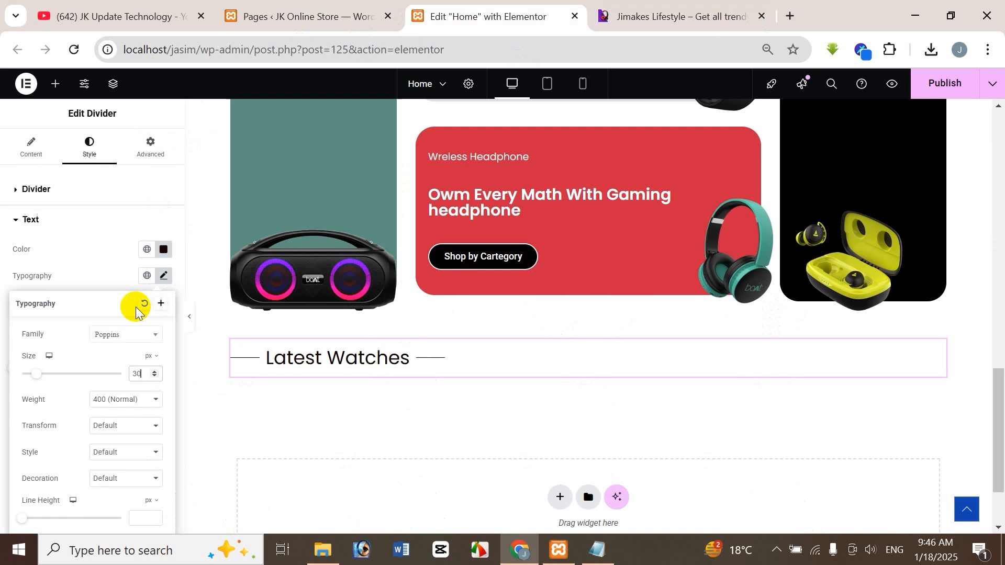
{"action": "left_click", "coordinate": [120, 400]}
{"action": "left_click", "coordinate": [128, 268]}
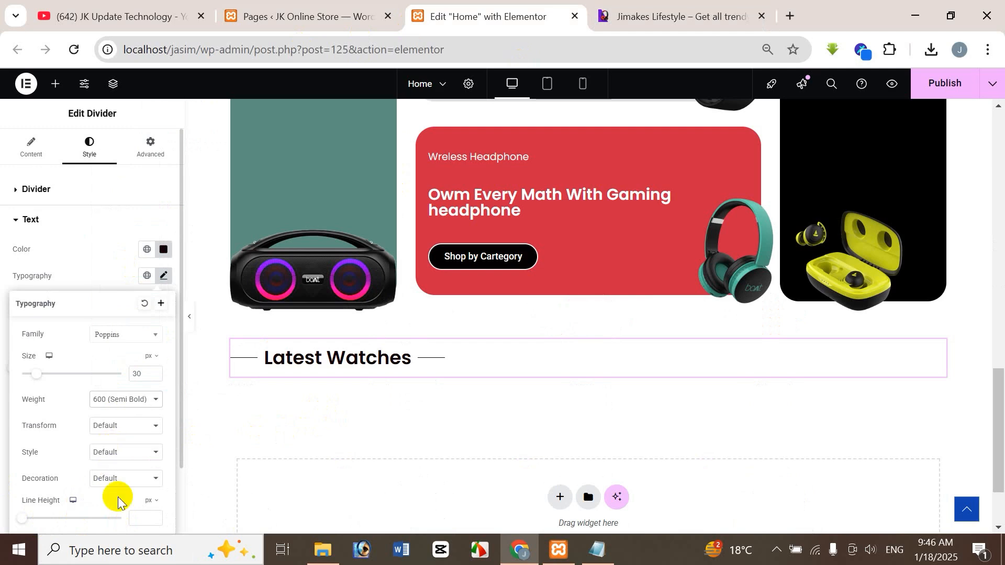
{"action": "left_click", "coordinate": [96, 265]}
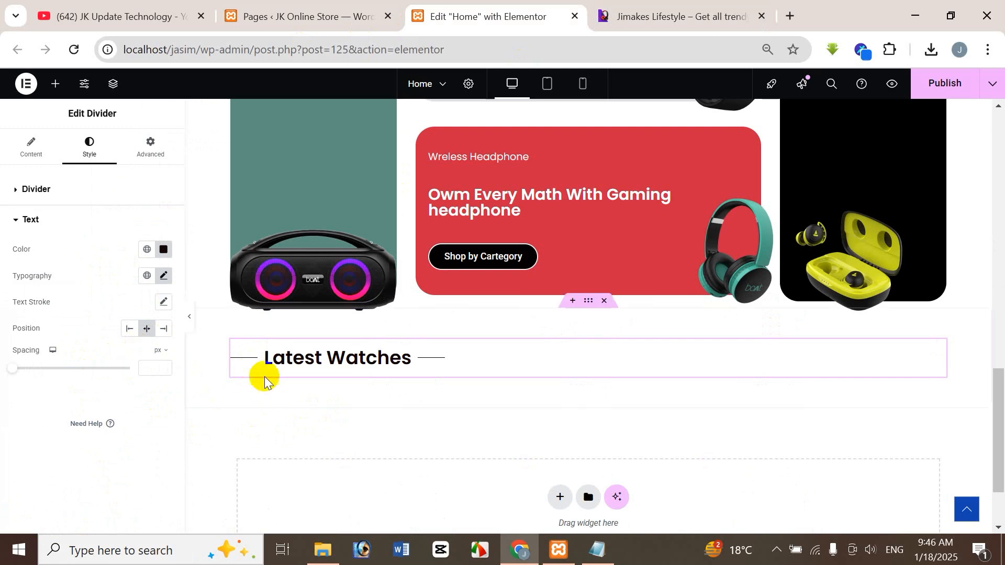
Step: Position the text at the left end of the divider line and compare the heading with the reference store site
{"action": "left_click", "coordinate": [129, 330]}
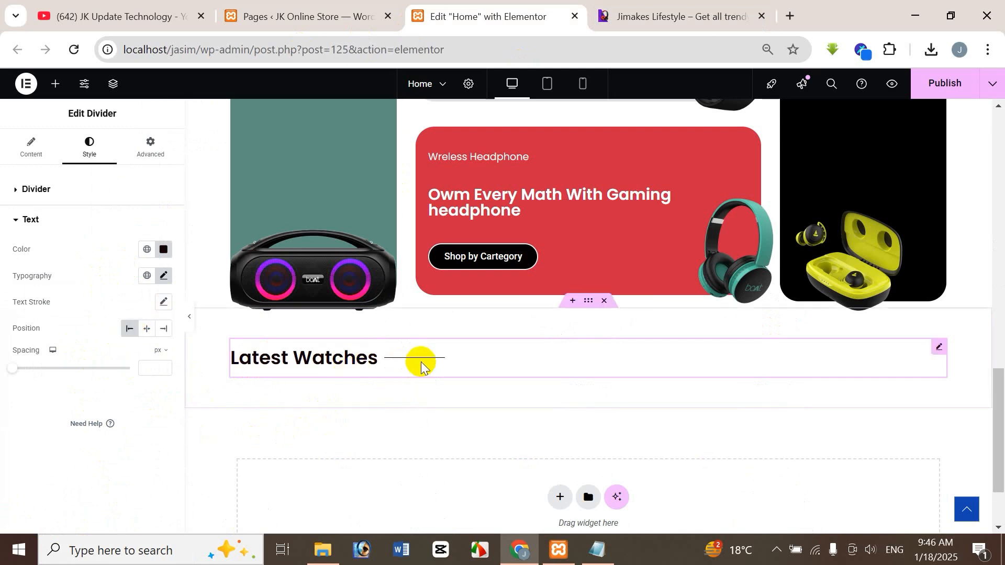
{"action": "left_click", "coordinate": [603, 17]}
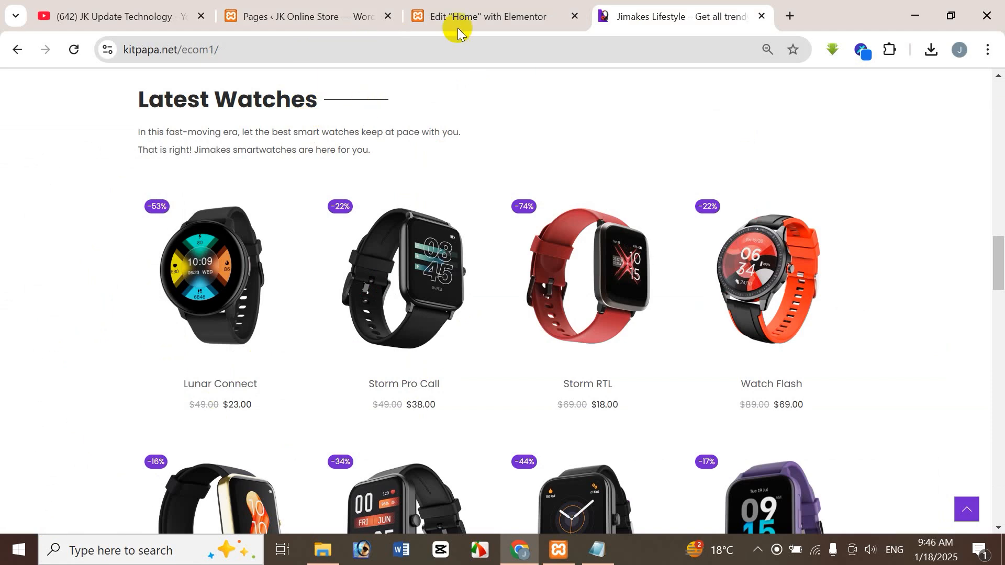
{"action": "left_click", "coordinate": [478, 14]}
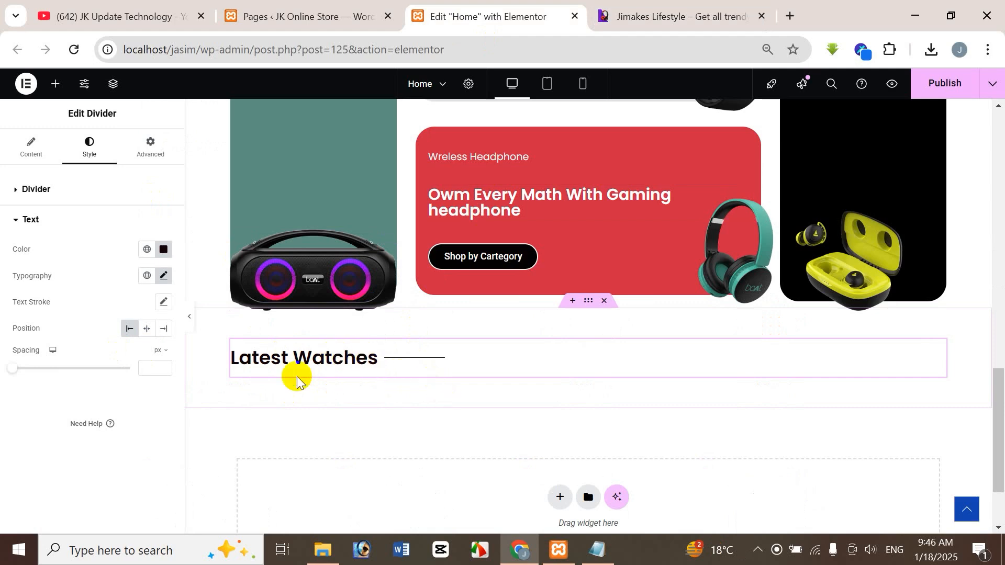
Step: Copy the two-line description below the Latest Watches heading on the reference store site and return to the Elementor editor
{"action": "left_click", "coordinate": [665, 16]}
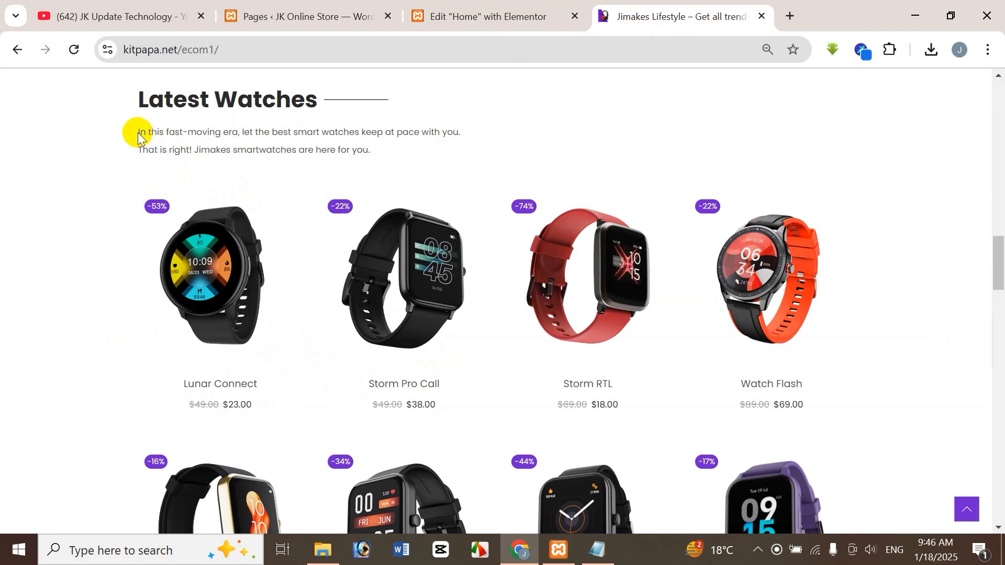
{"action": "left_click_drag", "start_coordinate": [136, 134], "coordinate": [438, 166]}
{"action": "key", "text": "ctrl+c"}
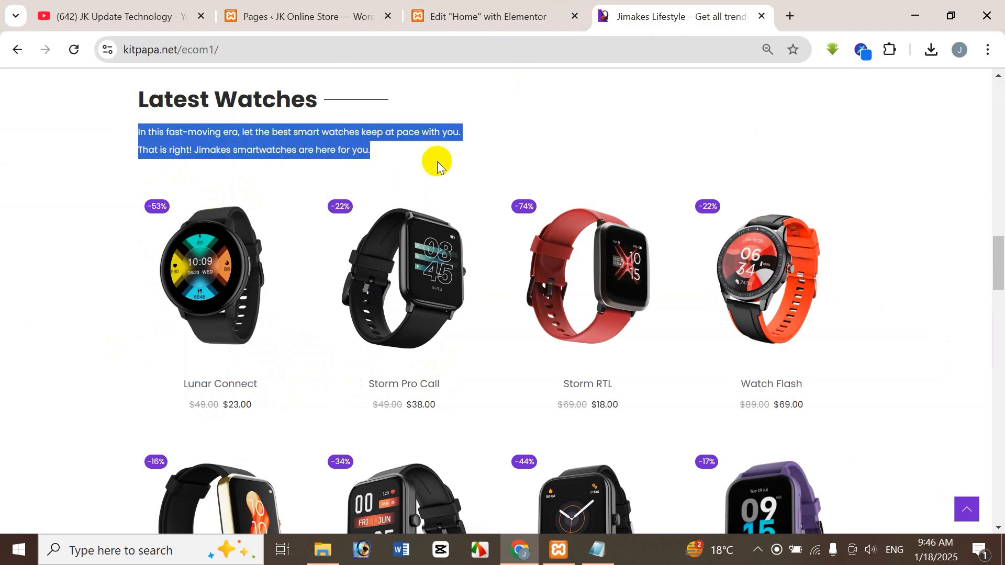
{"action": "left_click", "coordinate": [524, 13]}
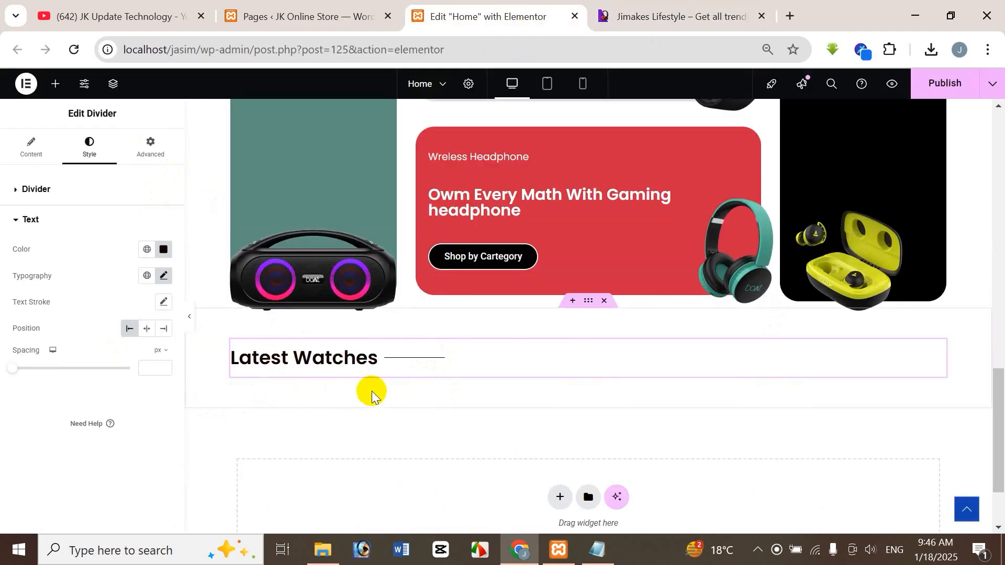
Step: Add a Text Editor widget below the Latest Watches divider and replace its placeholder text with the copied two-line description
{"action": "left_click", "coordinate": [55, 84]}
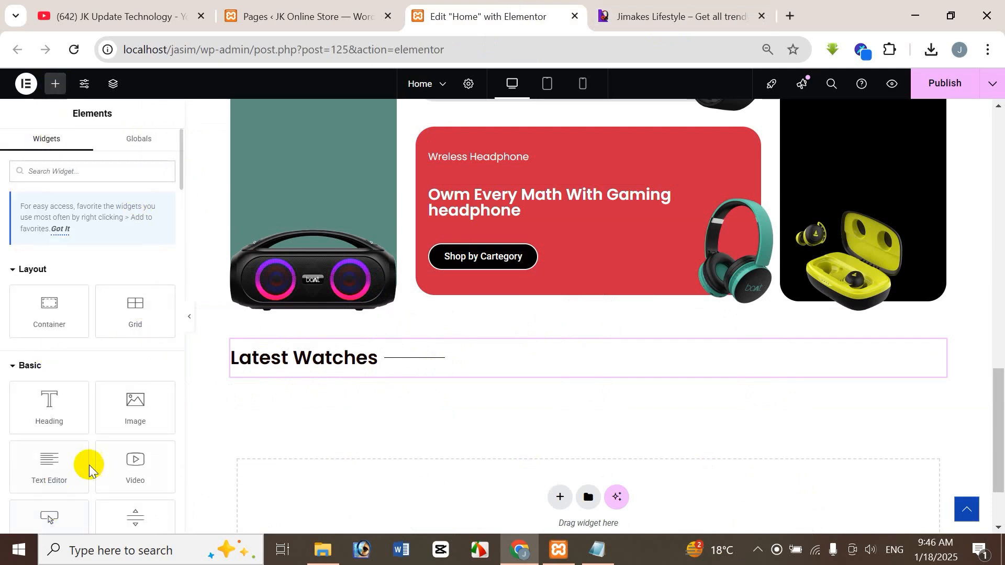
{"action": "left_click_drag", "start_coordinate": [37, 467], "coordinate": [390, 378]}
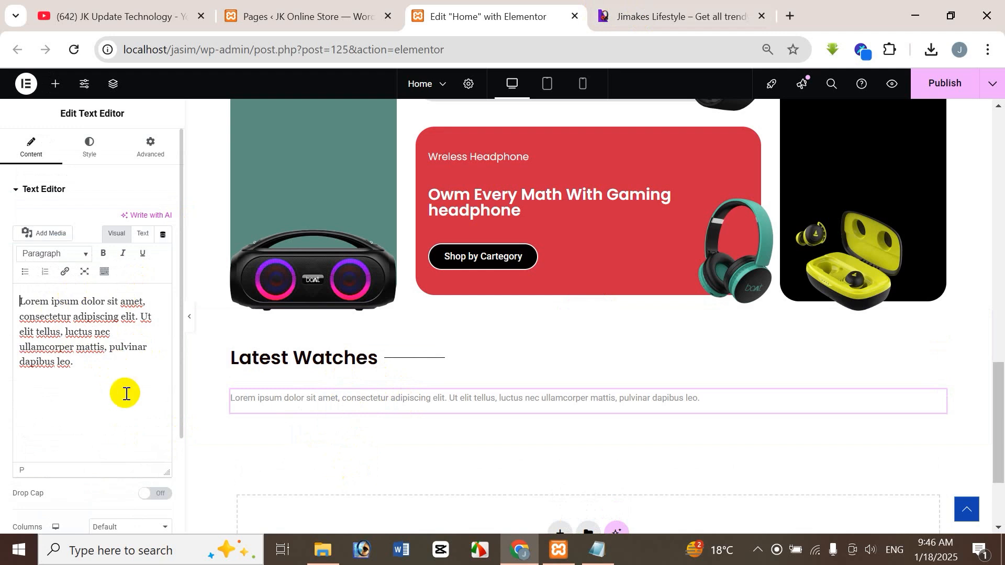
{"action": "key", "text": "ctrl+a"}
{"action": "key", "text": "BackSpace"}
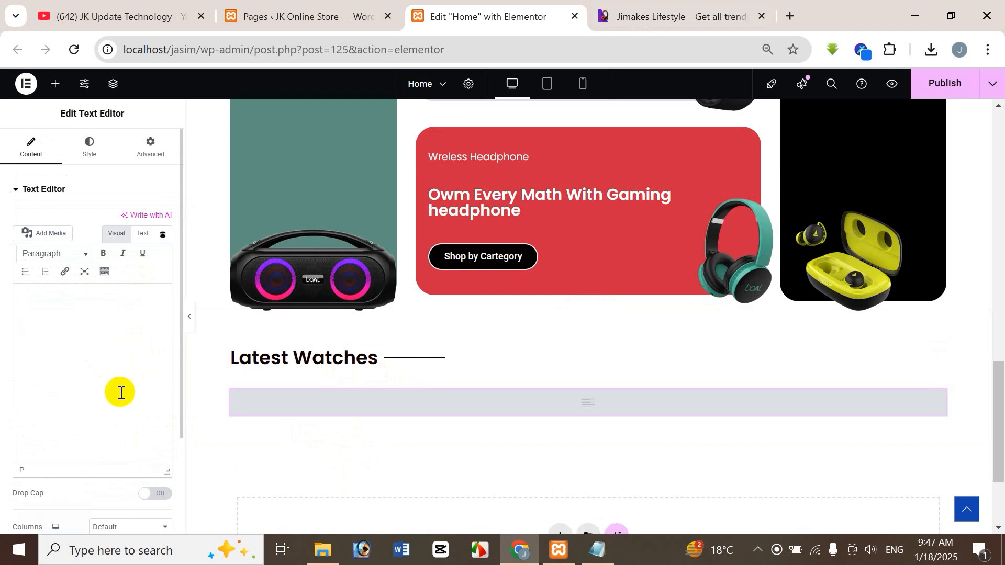
{"action": "key", "text": "ctrl+v"}
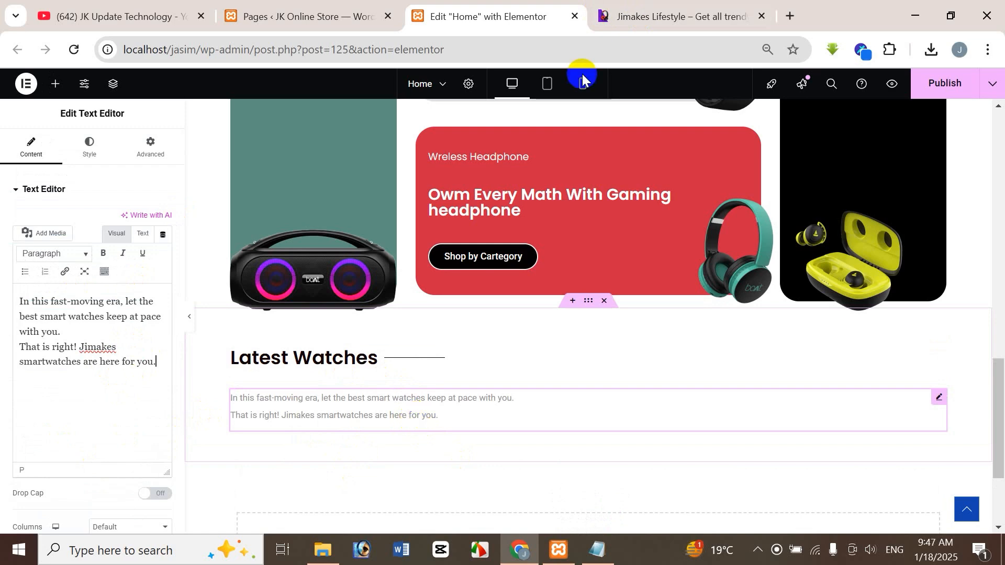
Step: Check the description's appearance on the reference store site and set the text editor's text color to #827575
{"action": "left_click", "coordinate": [667, 16]}
{"action": "left_click", "coordinate": [293, 168]}
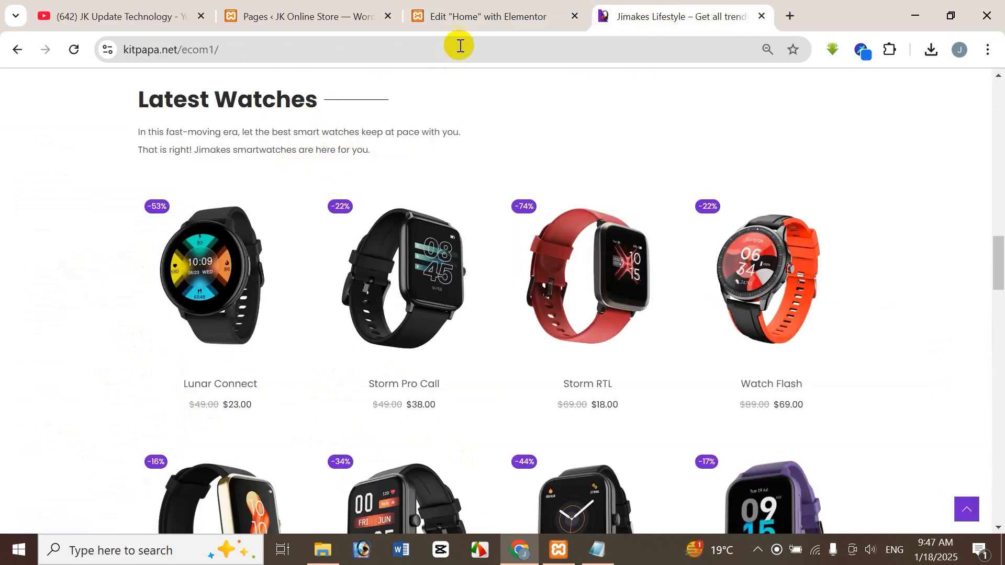
{"action": "left_click", "coordinate": [487, 17]}
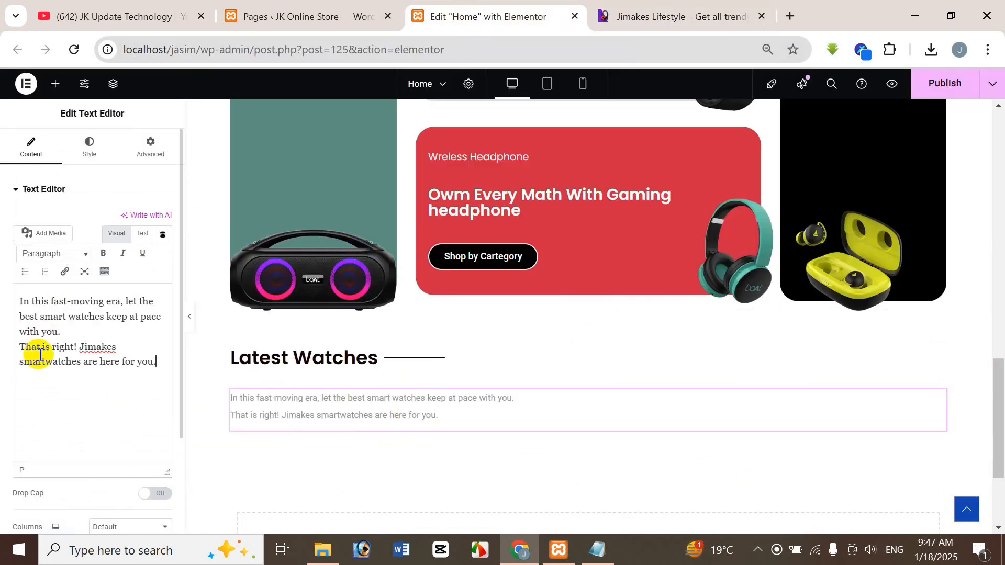
{"action": "left_click", "coordinate": [93, 149]}
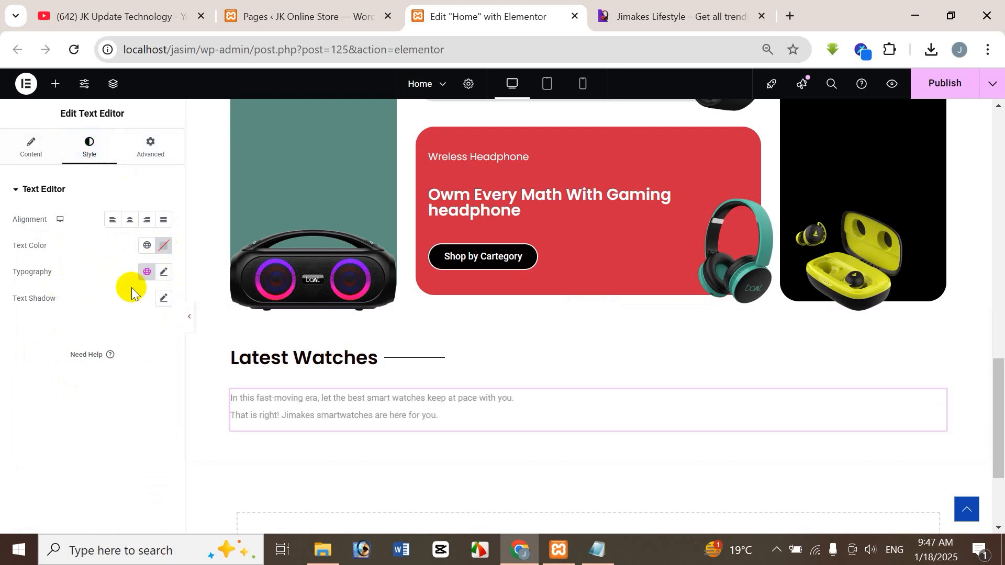
{"action": "left_click", "coordinate": [164, 248]}
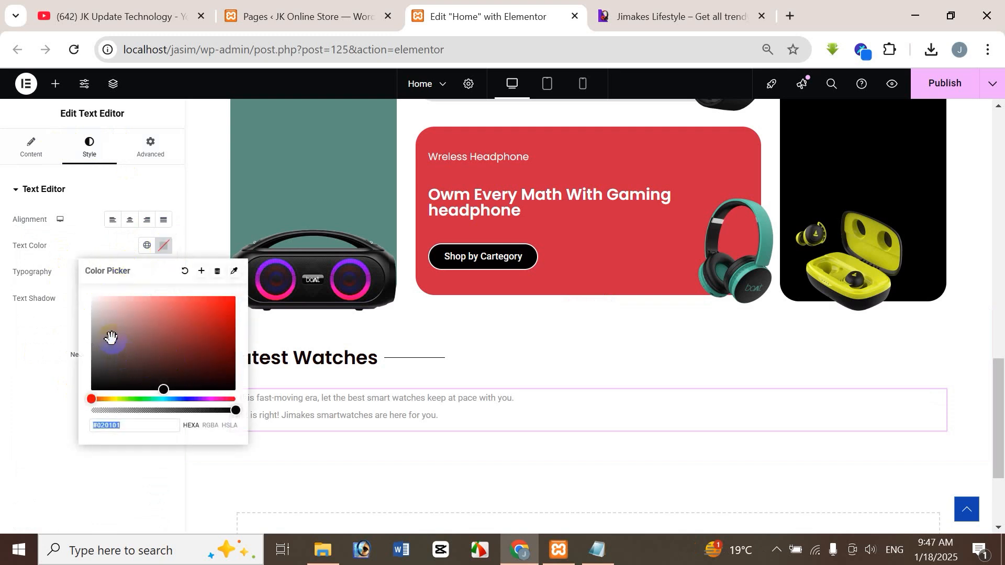
{"action": "left_click_drag", "start_coordinate": [157, 384], "coordinate": [105, 332]}
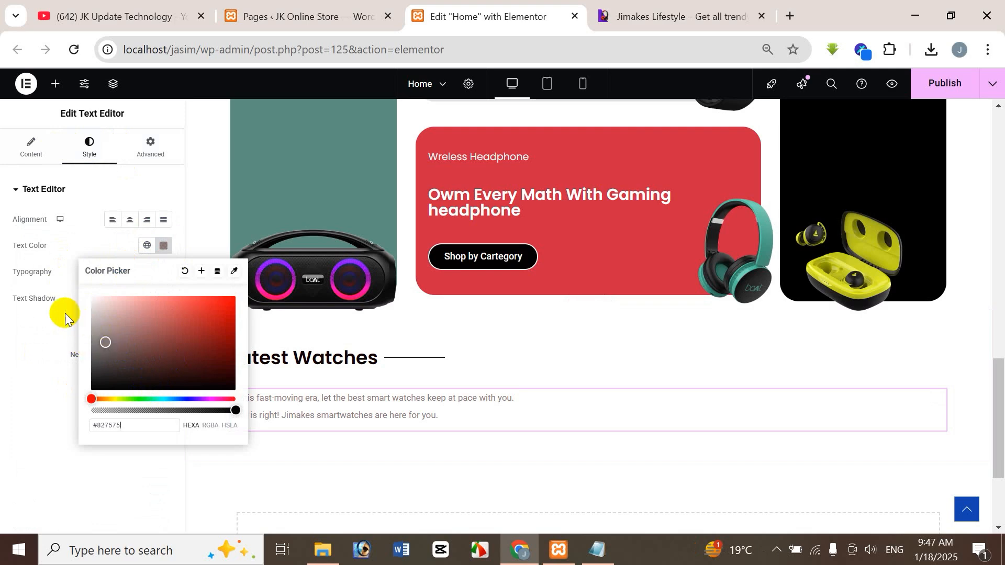
{"action": "left_click", "coordinate": [42, 324]}
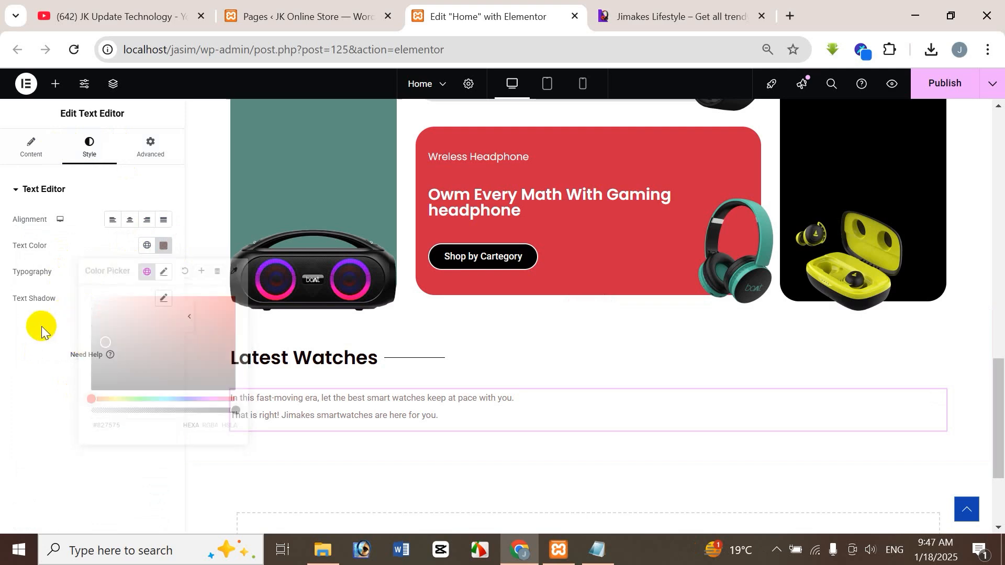
Step: Set the description's typography to Poppins at 15 px and compare it with the reference store site
{"action": "left_click", "coordinate": [164, 272]}
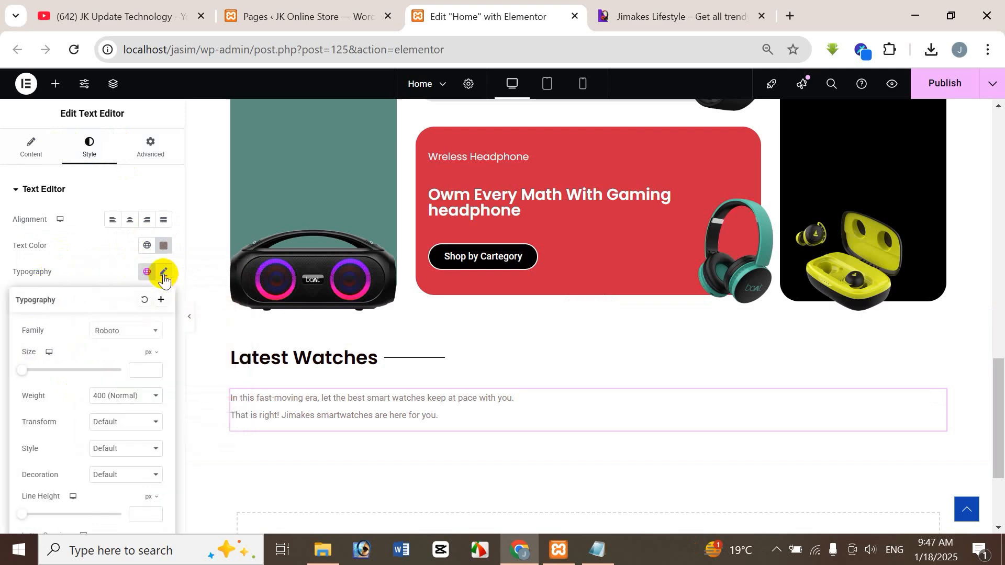
{"action": "left_click", "coordinate": [142, 371]}
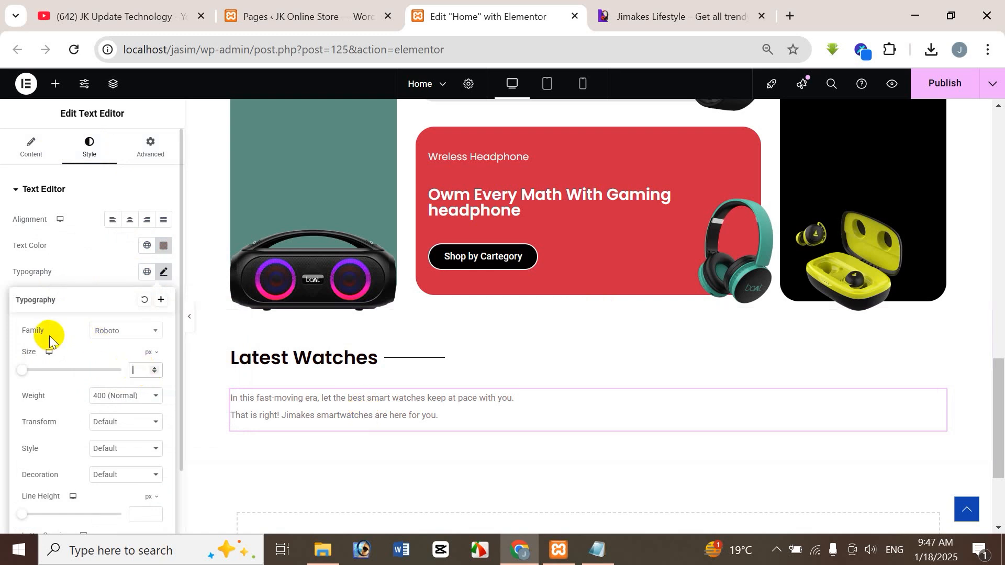
{"action": "type", "text": "15"}
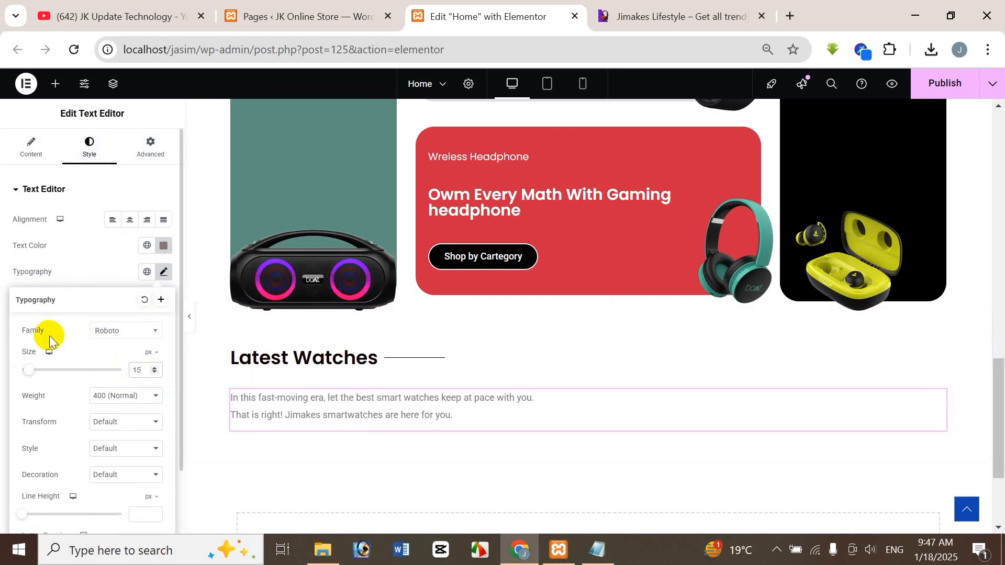
{"action": "left_click", "coordinate": [641, 8]}
{"action": "left_click", "coordinate": [488, 12]}
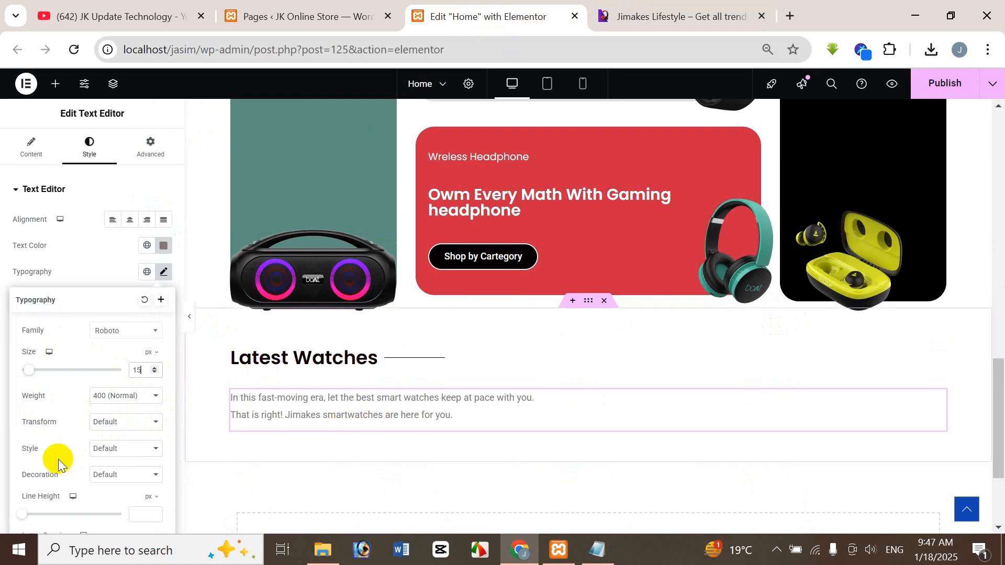
{"action": "left_click", "coordinate": [114, 338]}
{"action": "type", "text": "popp"}
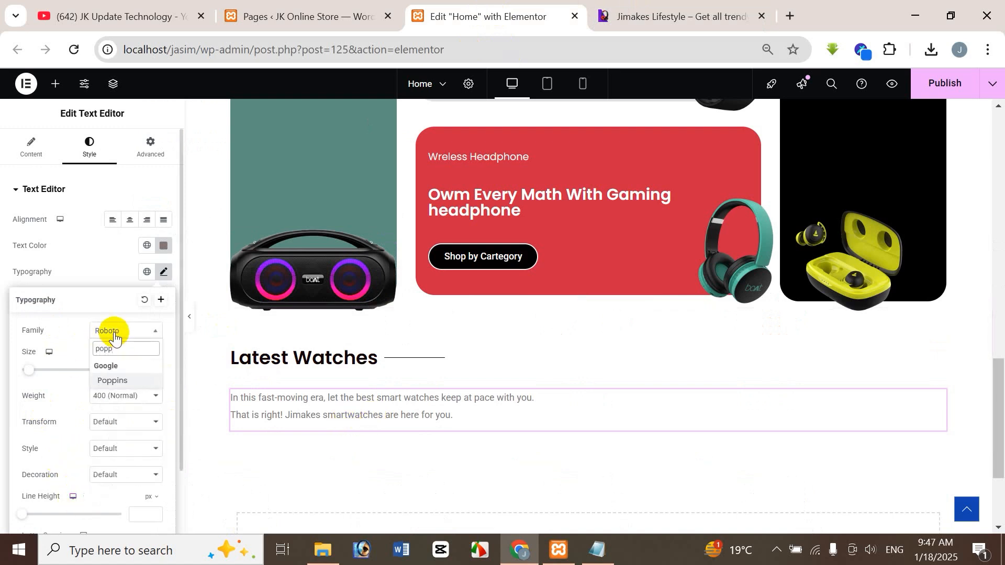
{"action": "left_click", "coordinate": [115, 379]}
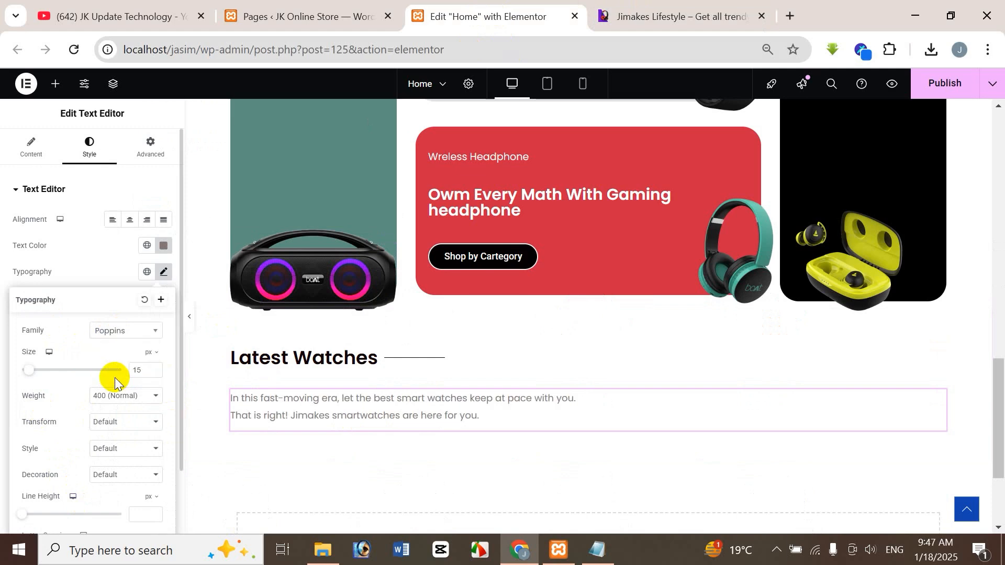
{"action": "left_click", "coordinate": [699, 16]}
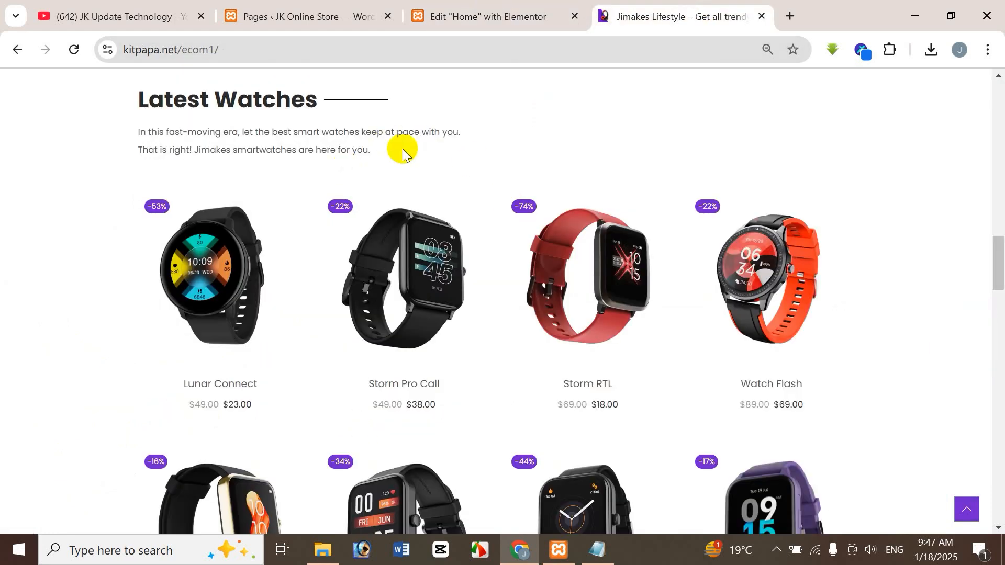
{"action": "left_click", "coordinate": [519, 13]}
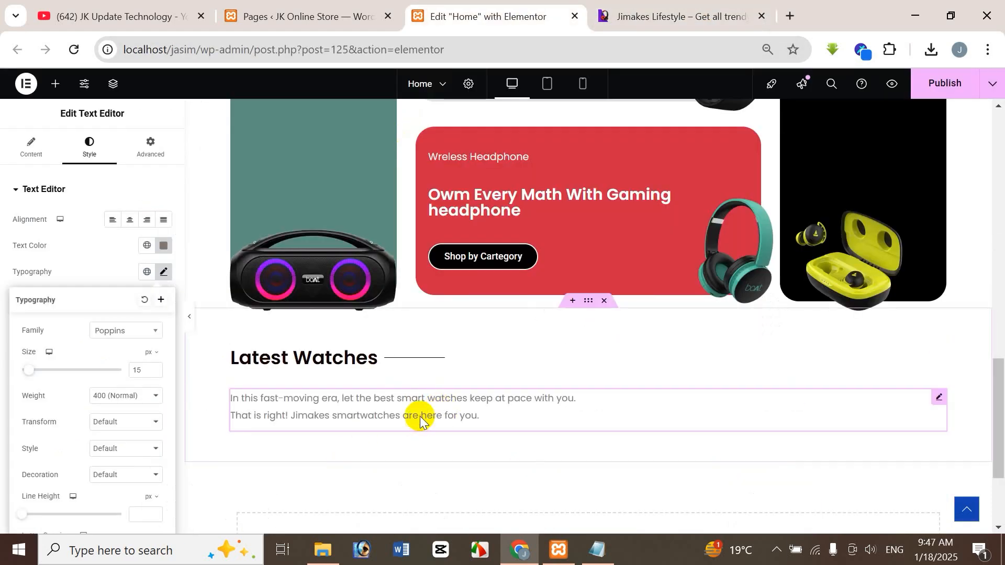
Step: Set the description's font size to 14 px and compare it with the reference store site
{"action": "left_click", "coordinate": [139, 371]}
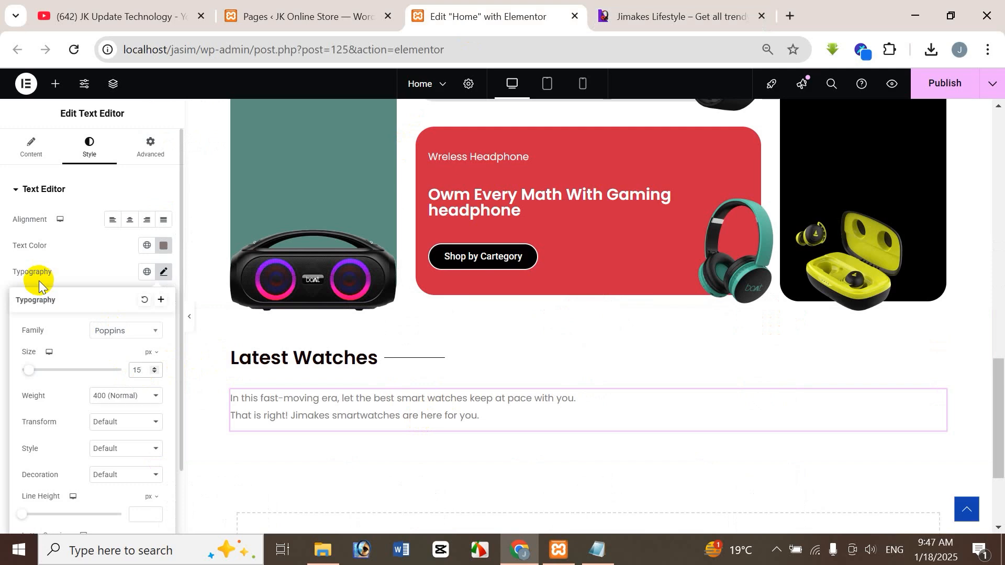
{"action": "key", "text": "BackSpace"}
{"action": "type", "text": "4"}
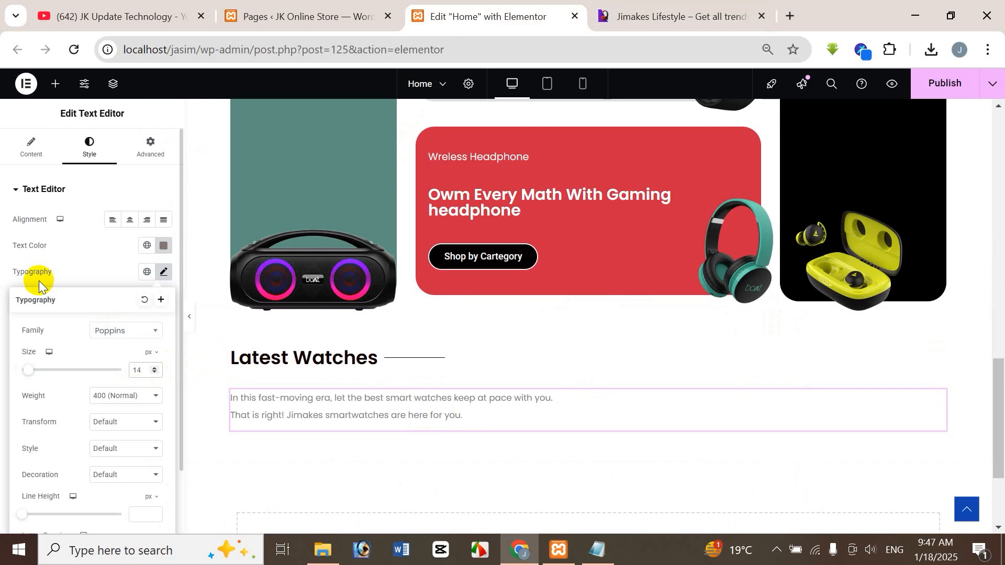
{"action": "left_click", "coordinate": [602, 18]}
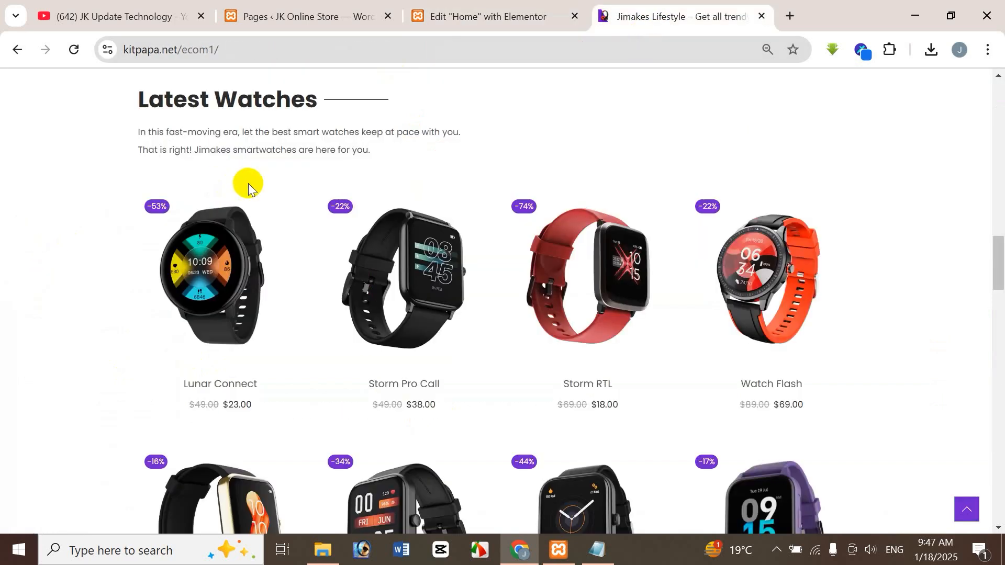
{"action": "left_click", "coordinate": [486, 21]}
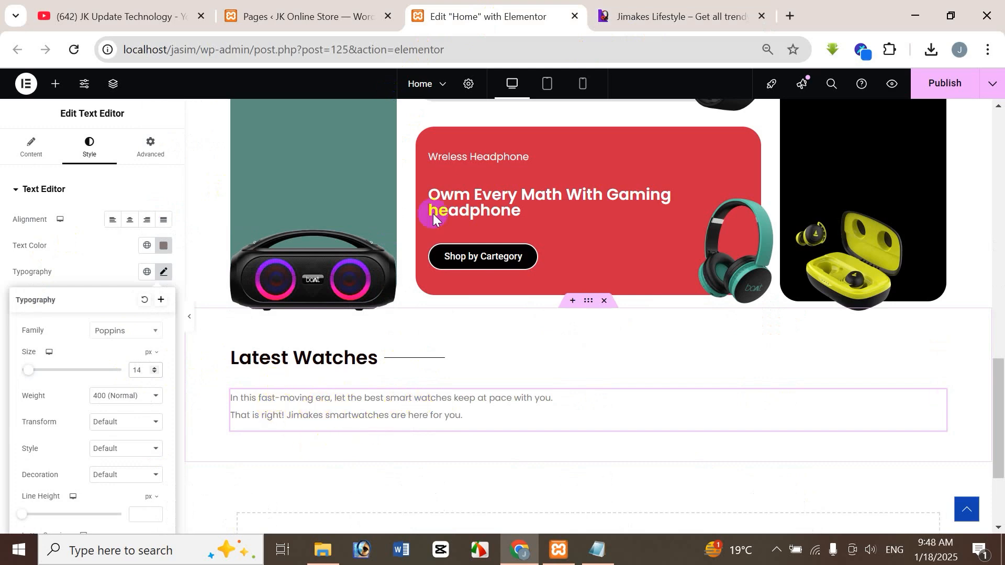
{"action": "left_click", "coordinate": [619, 24]}
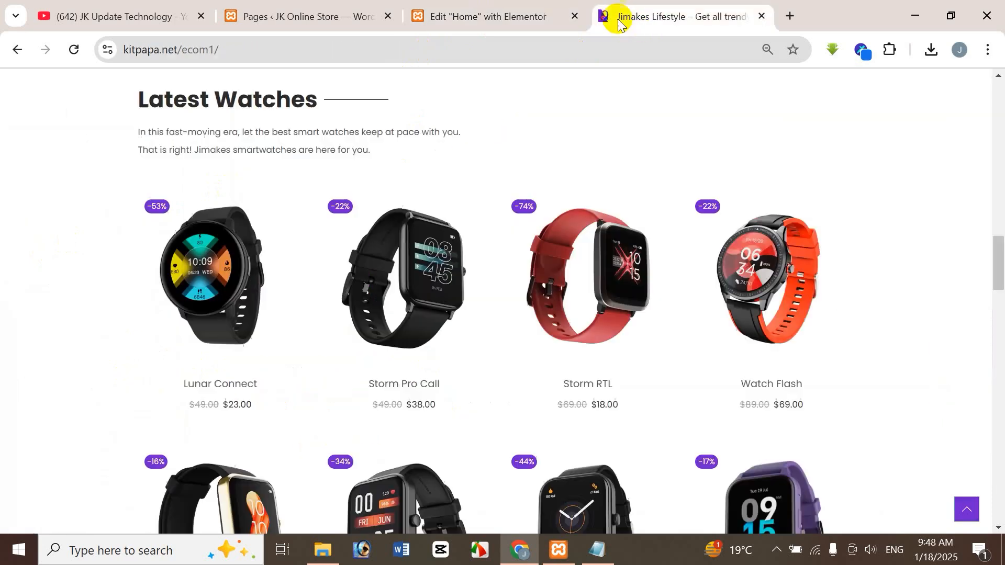
{"action": "left_click", "coordinate": [522, 5]}
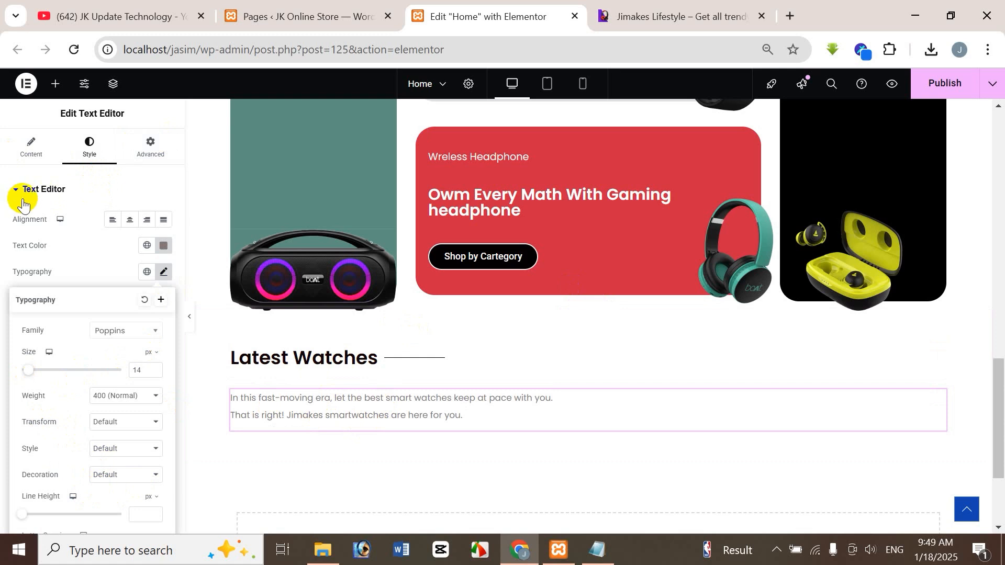
{"action": "left_click", "coordinate": [5, 193]}
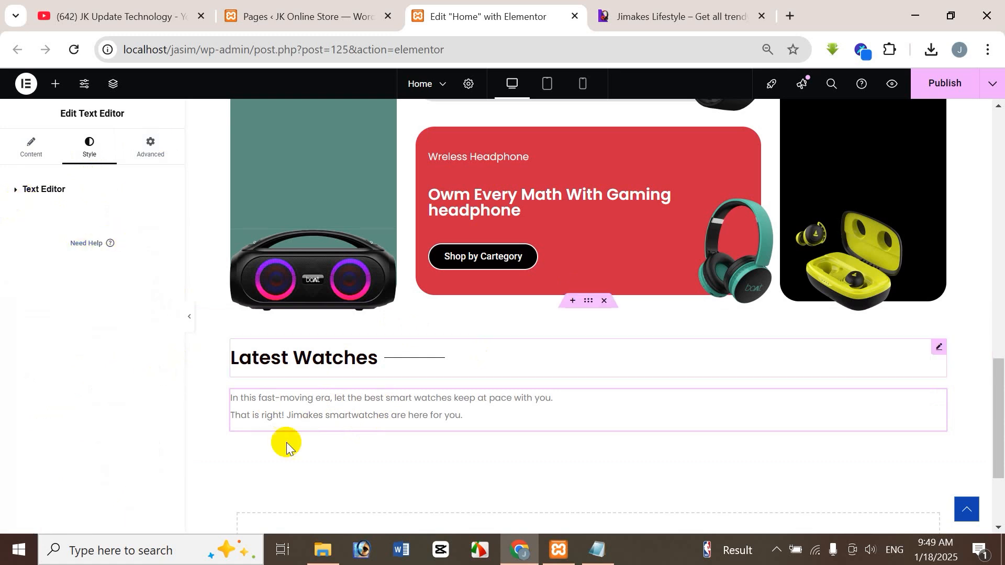
Step: Select the container holding the Latest Watches divider and description, and open its layout gap settings
{"action": "left_click", "coordinate": [116, 85]}
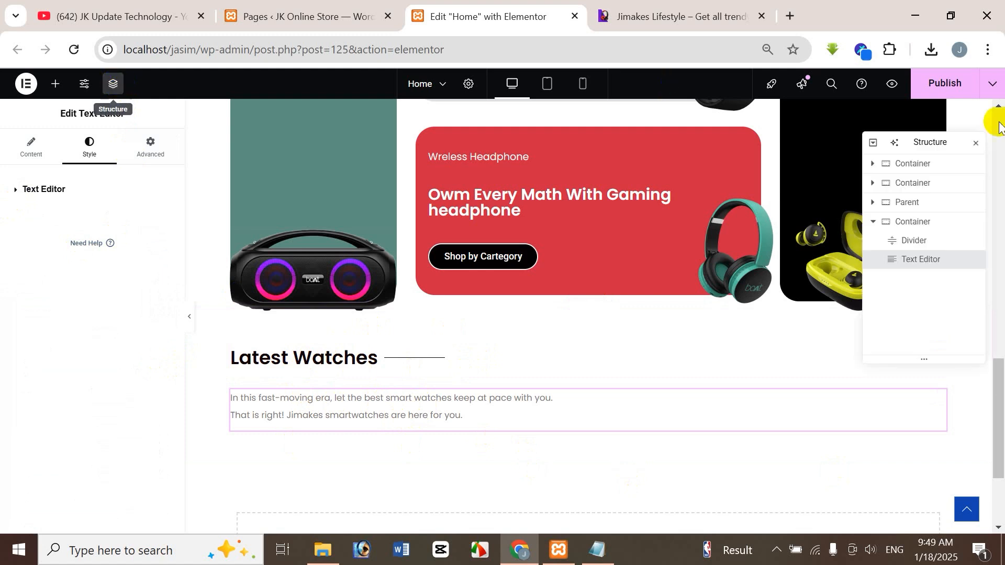
{"action": "left_click", "coordinate": [925, 225]}
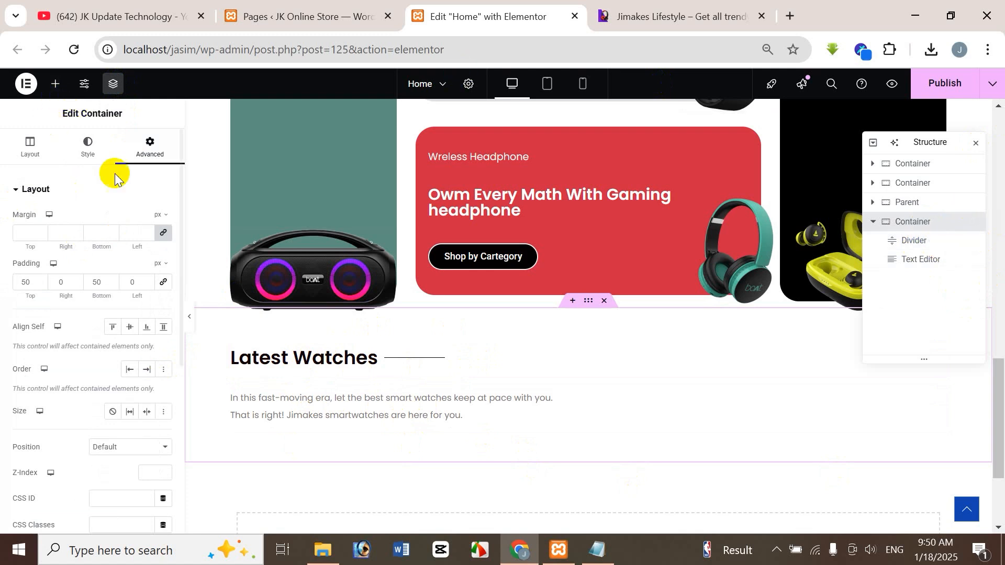
{"action": "left_click", "coordinate": [28, 152]}
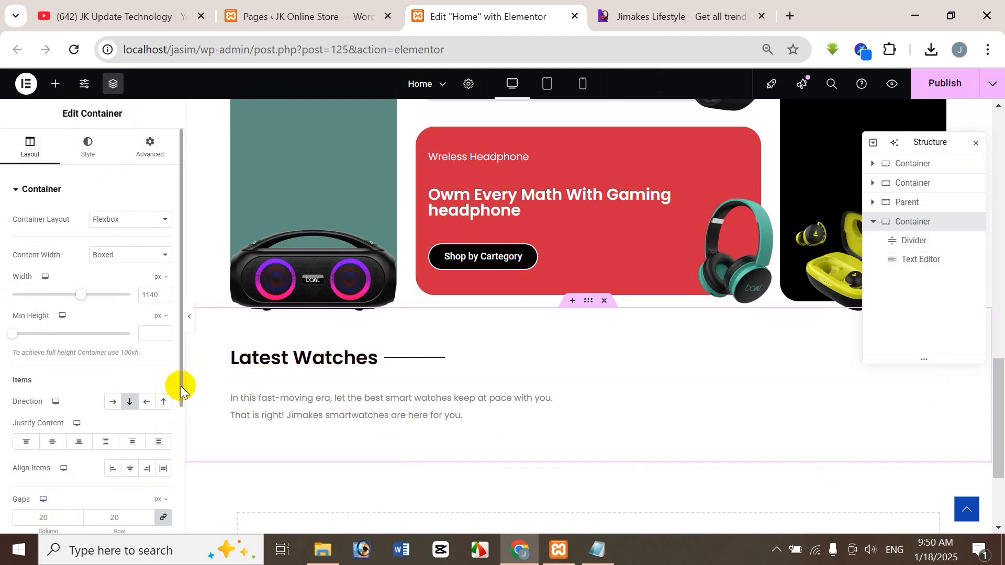
{"action": "scroll", "coordinate": [179, 400], "scroll_direction": "down", "scroll_amount": 1}
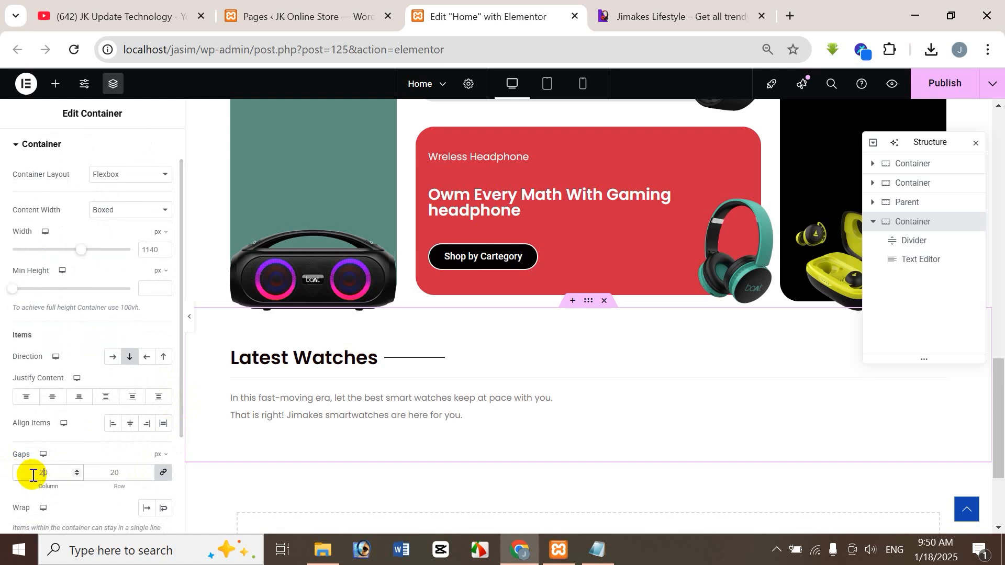
Step: Try linked column and row gaps of 30 px and 10 px on the container, undoing each change
{"action": "left_click", "coordinate": [33, 475]}
{"action": "type", "text": "30"}
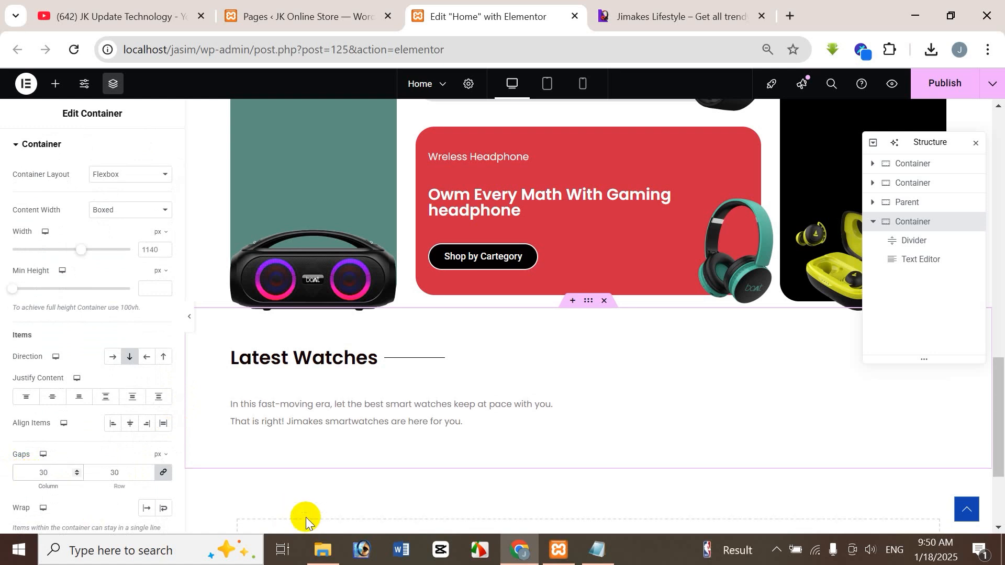
{"action": "key", "text": "ctrl+z"}
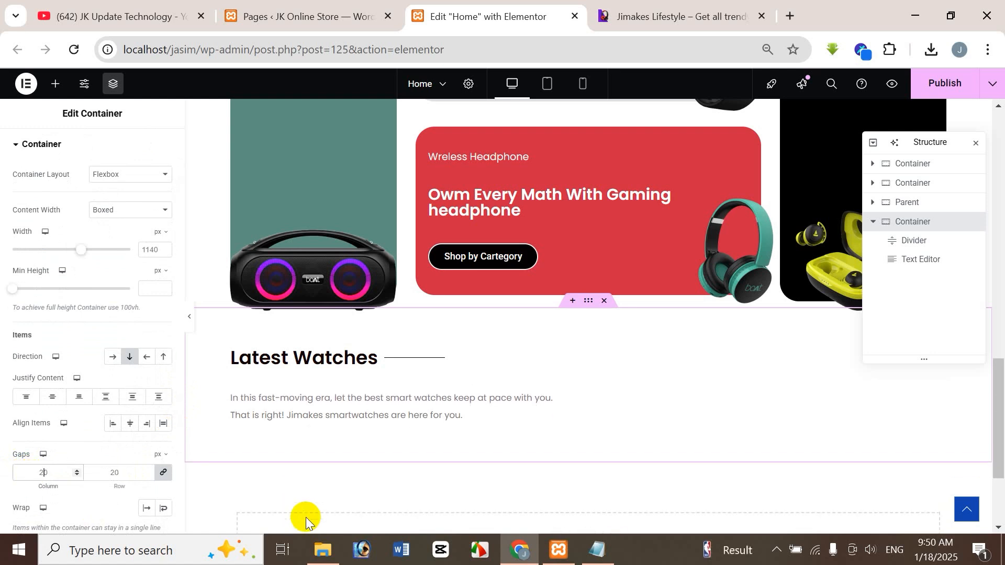
{"action": "type", "text": "10"}
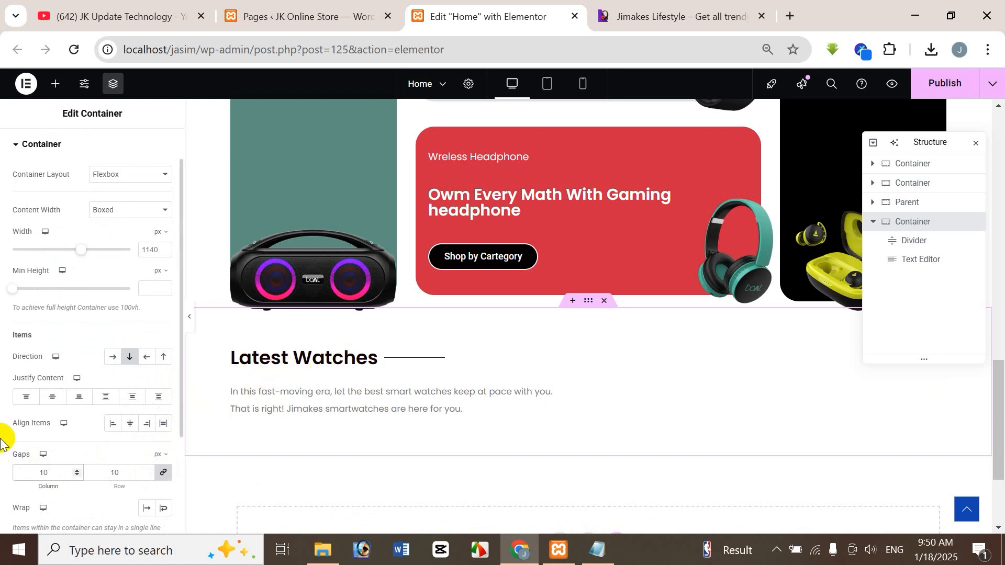
{"action": "key", "text": "ctrl+z"}
Step: Set the container's column and row gaps to 5 px and compare the spacing with the reference store site
{"action": "type", "text": "5"}
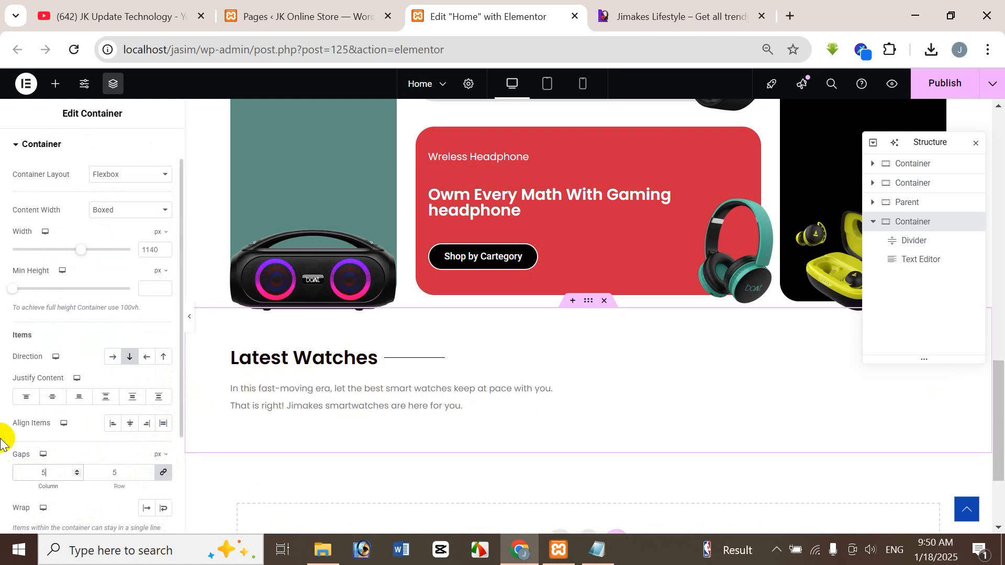
{"action": "left_click", "coordinate": [602, 16]}
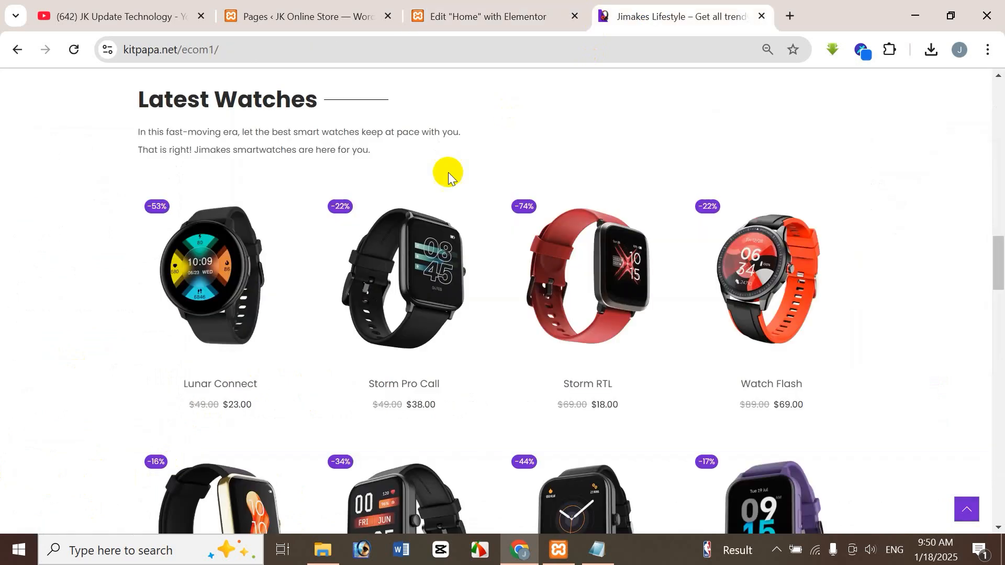
{"action": "left_click", "coordinate": [460, 16]}
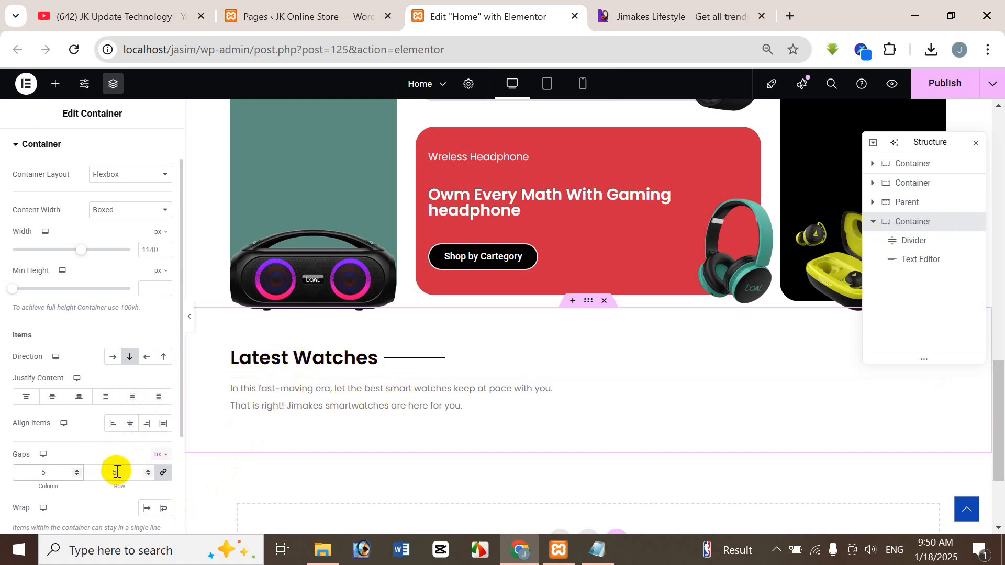
{"action": "left_click", "coordinate": [680, 14]}
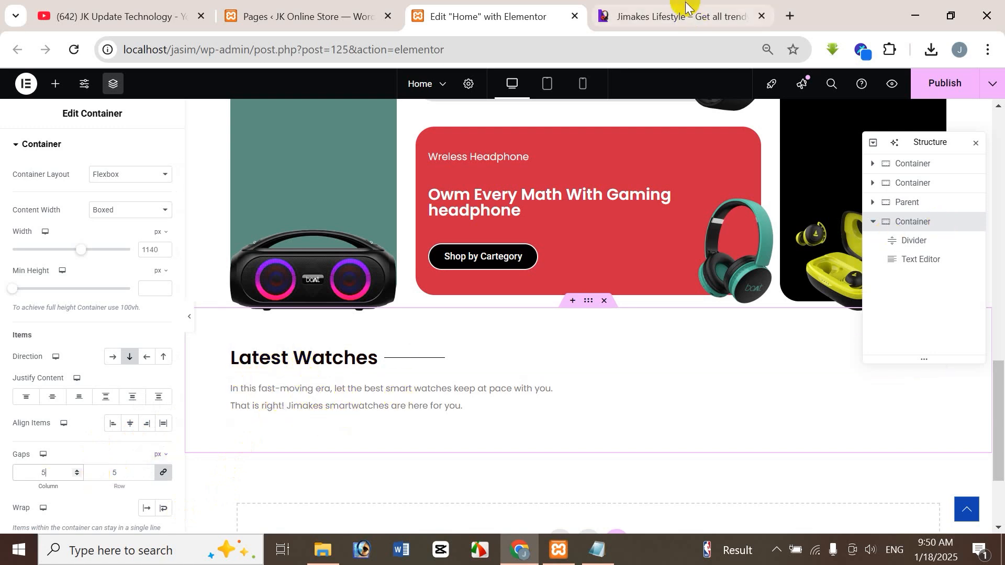
Step: Check the watch grid on the reference store site and add a Shortcode widget below the Latest Watches description
{"action": "left_click", "coordinate": [502, 13]}
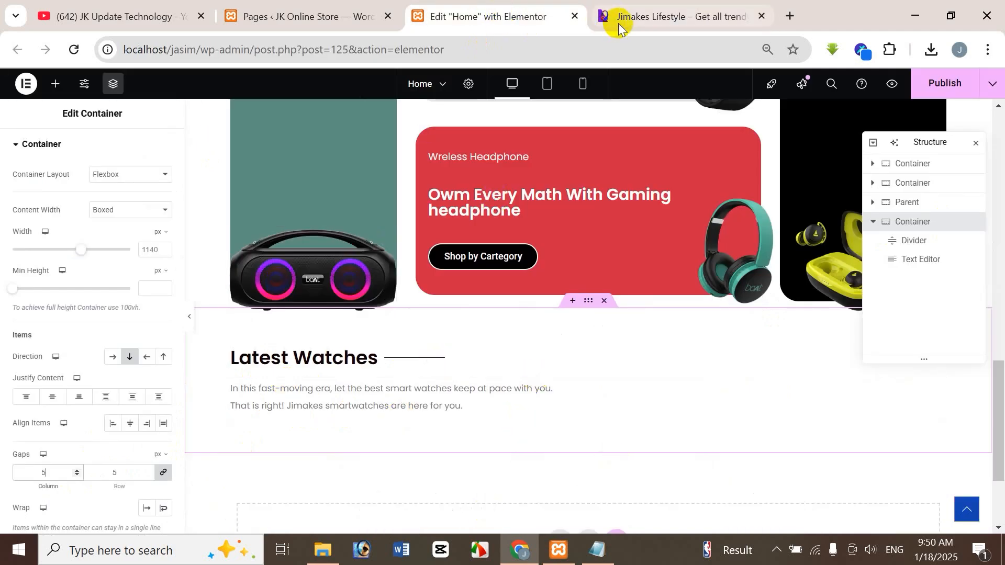
{"action": "left_click", "coordinate": [654, 18]}
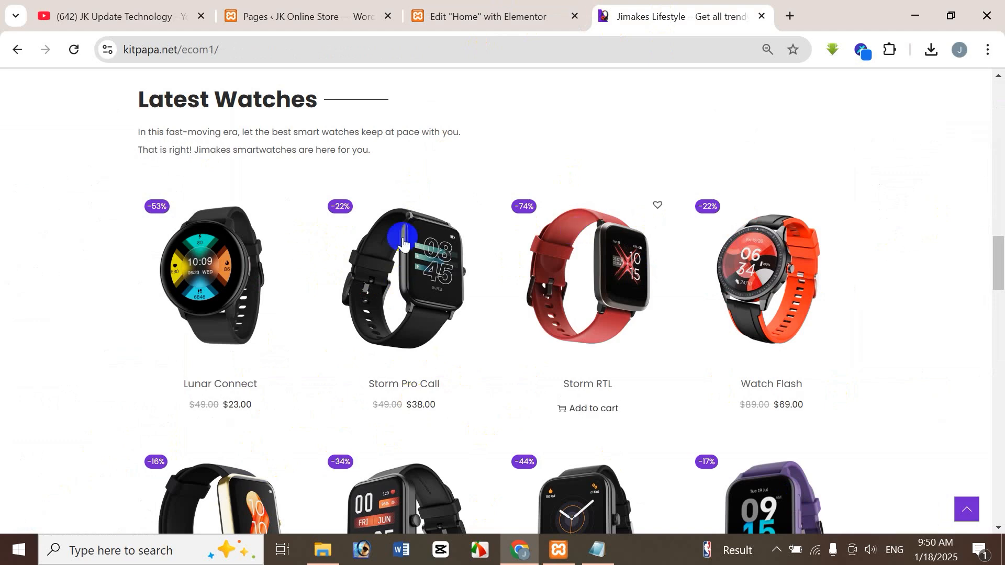
{"action": "left_click", "coordinate": [483, 13]}
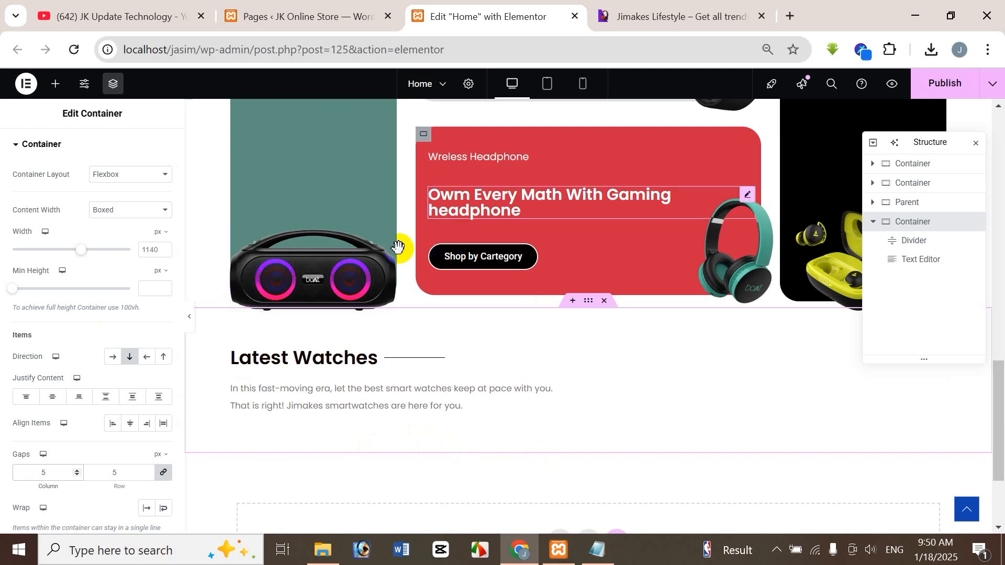
{"action": "left_click", "coordinate": [55, 85]}
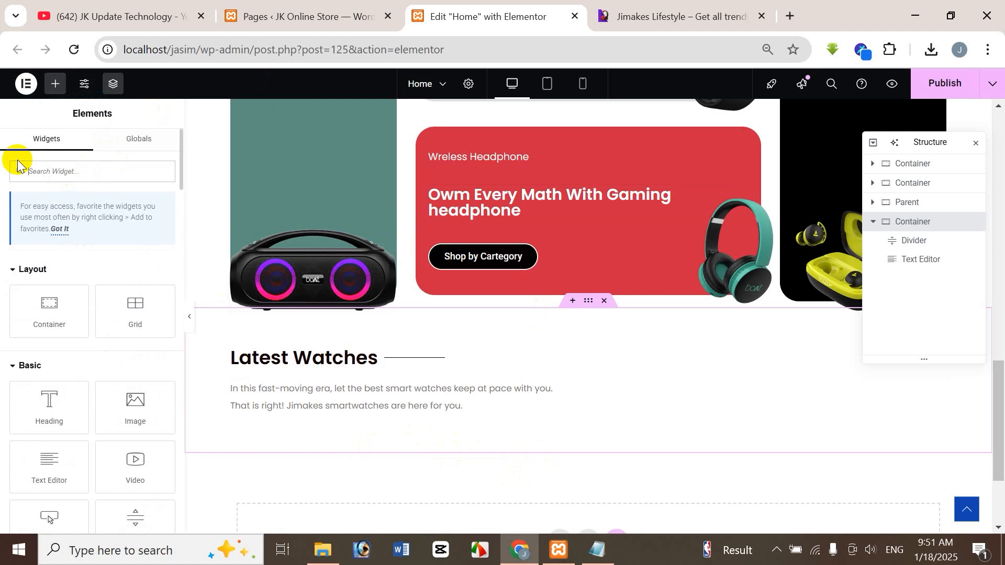
{"action": "type", "text": "short"}
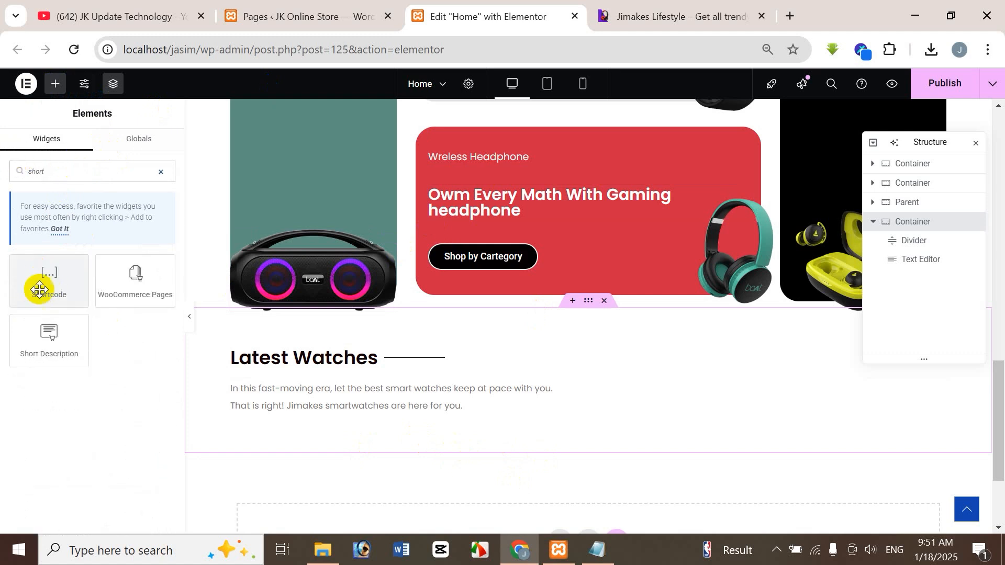
{"action": "left_click_drag", "start_coordinate": [41, 285], "coordinate": [416, 422]}
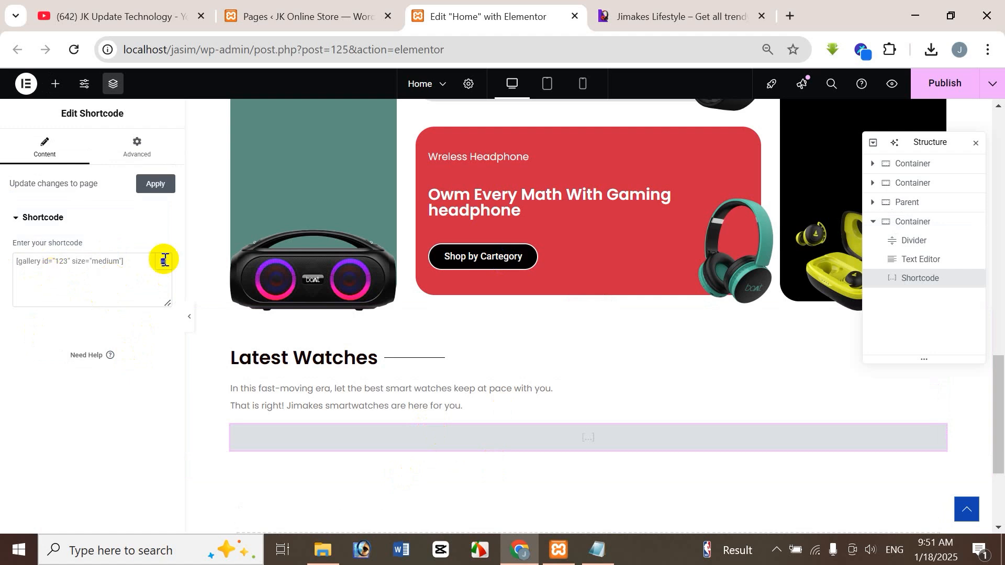
Step: Review the store's Products list against the Latest Watches product grid on the reference store site
{"action": "left_click", "coordinate": [708, 18]}
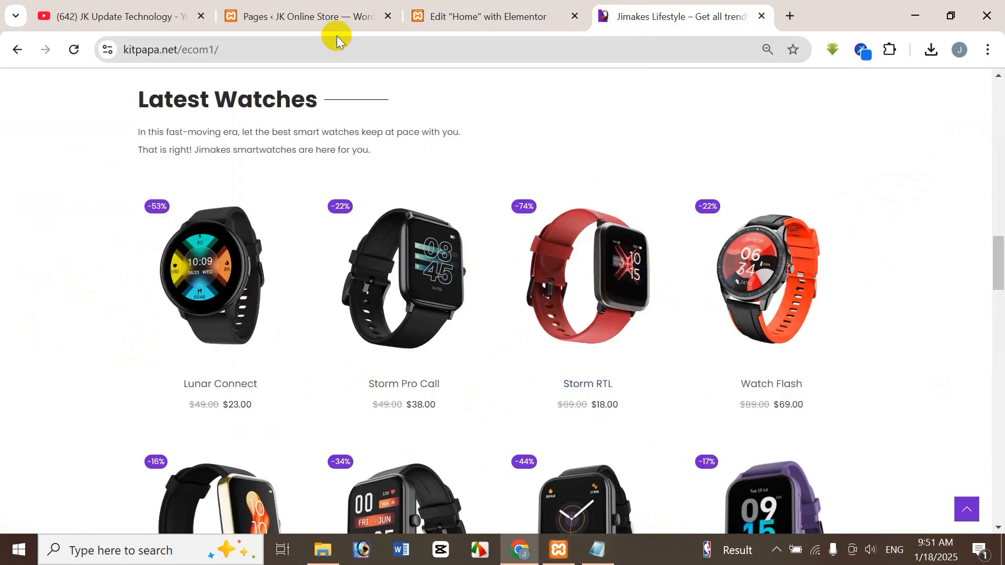
{"action": "left_click", "coordinate": [325, 16]}
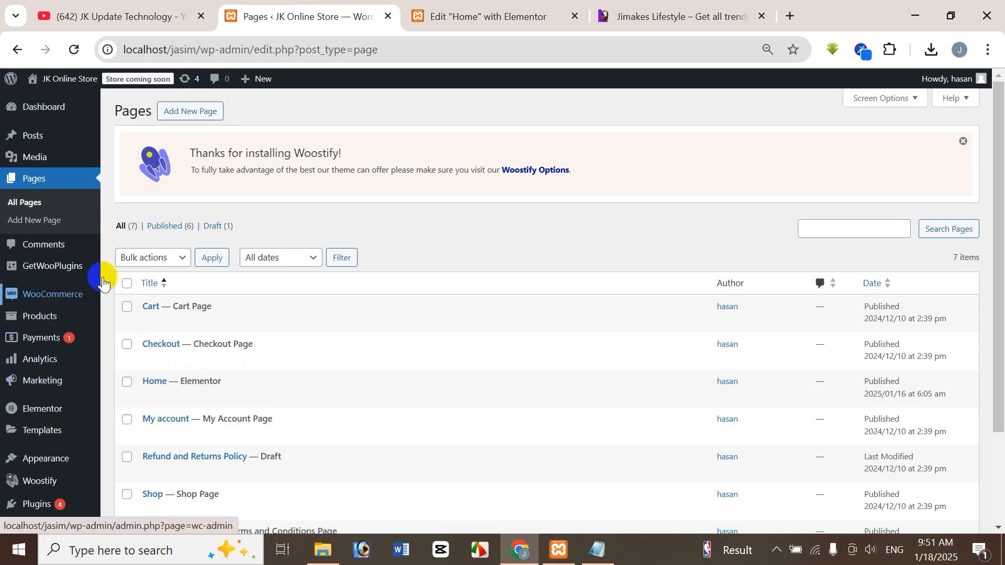
{"action": "mouse_move", "coordinate": [48, 321]}
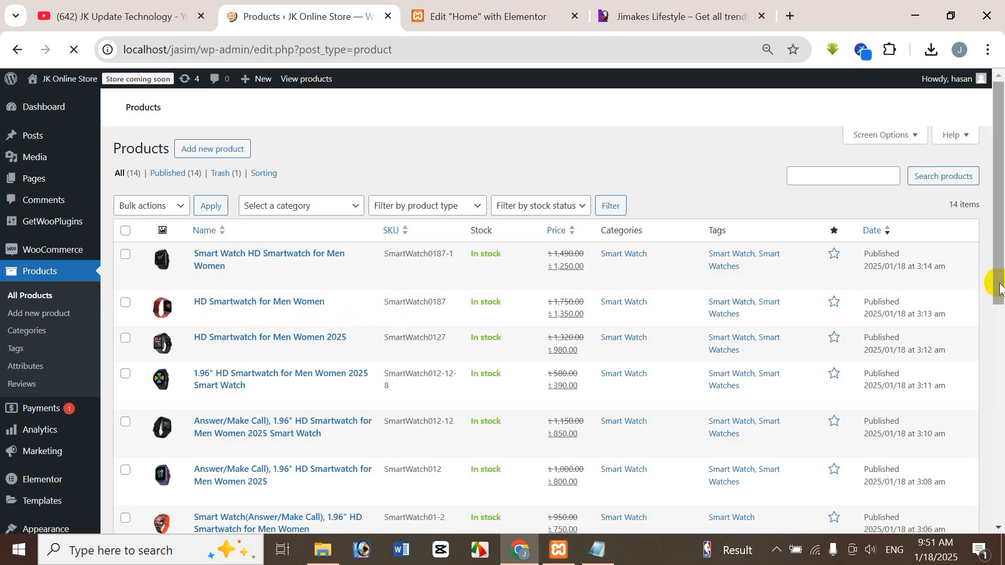
{"action": "left_click_drag", "start_coordinate": [1002, 277], "coordinate": [1001, 352]}
{"action": "left_click", "coordinate": [485, 18]}
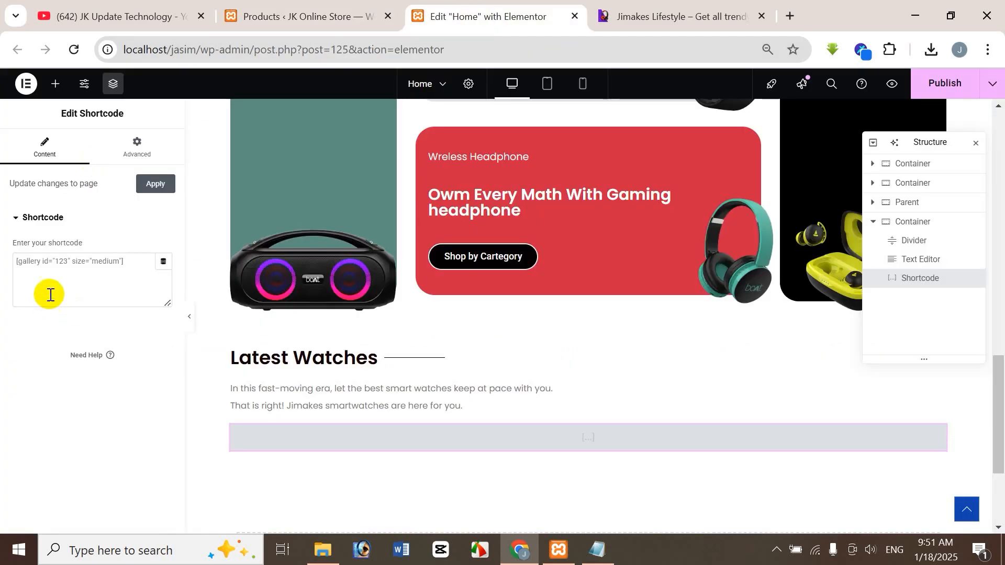
{"action": "left_click", "coordinate": [296, 16]}
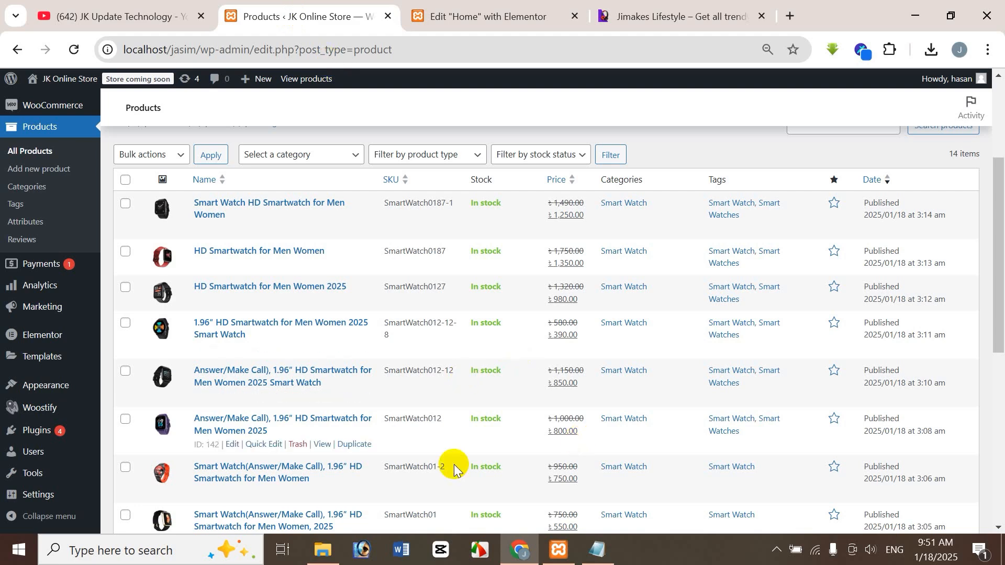
{"action": "left_click", "coordinate": [705, 13]}
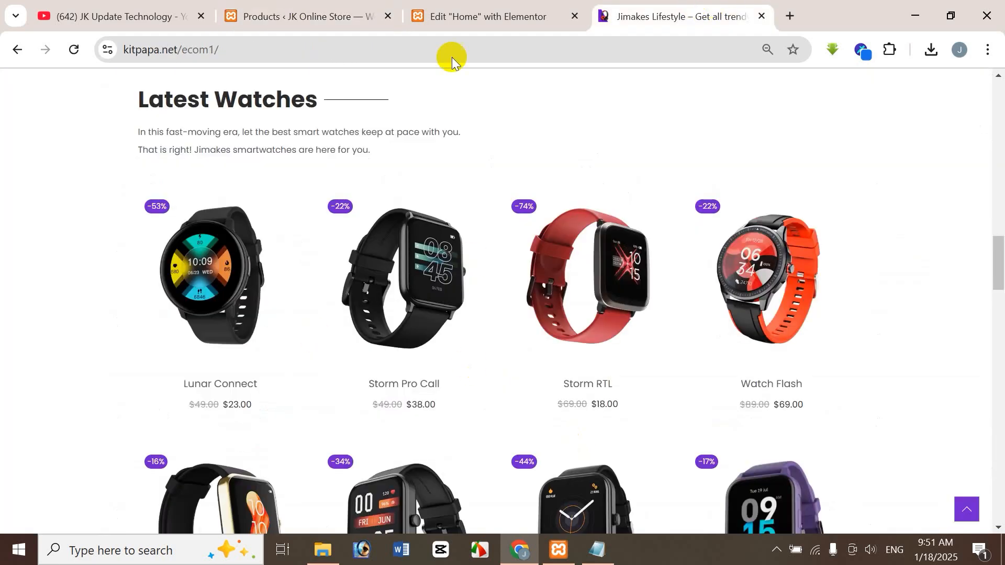
{"action": "left_click", "coordinate": [471, 17]}
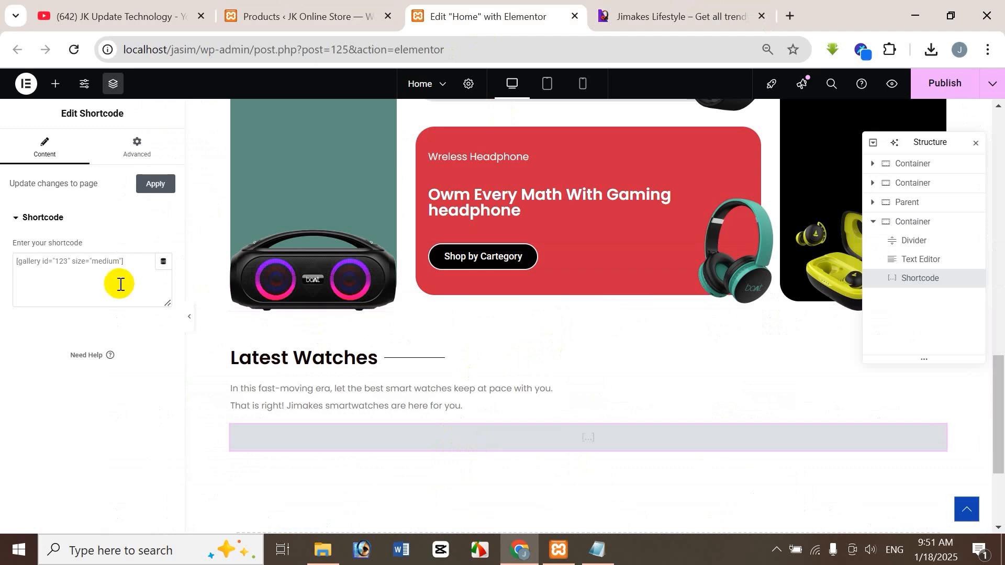
Step: Examine the product shortcodes in the Product Shortcode text file and the images in the Products folder
{"action": "left_click", "coordinate": [597, 549]}
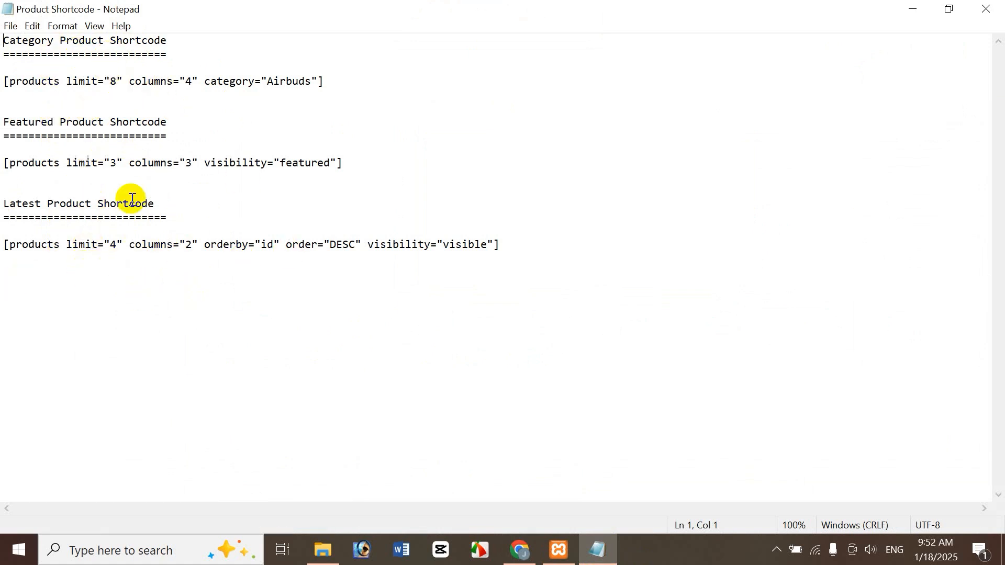
{"action": "left_click", "coordinate": [322, 551]}
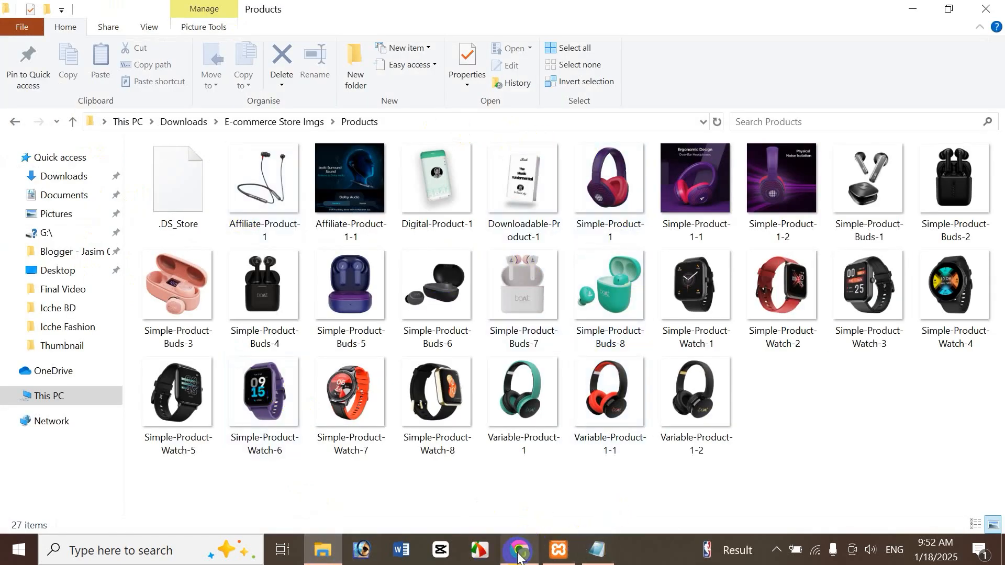
{"action": "mouse_move", "coordinate": [520, 554]}
{"action": "left_click", "coordinate": [599, 551]}
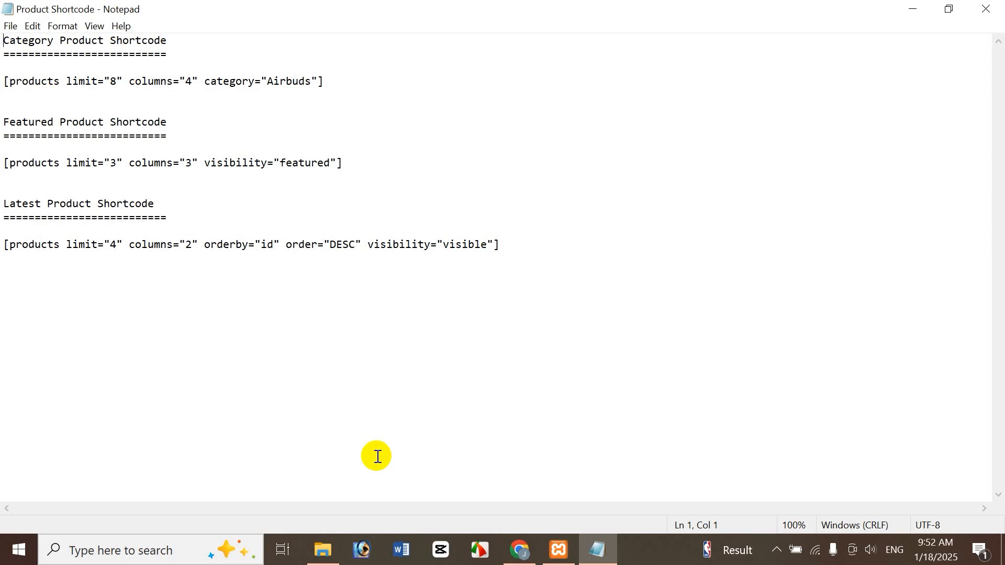
{"action": "left_click", "coordinate": [324, 549]}
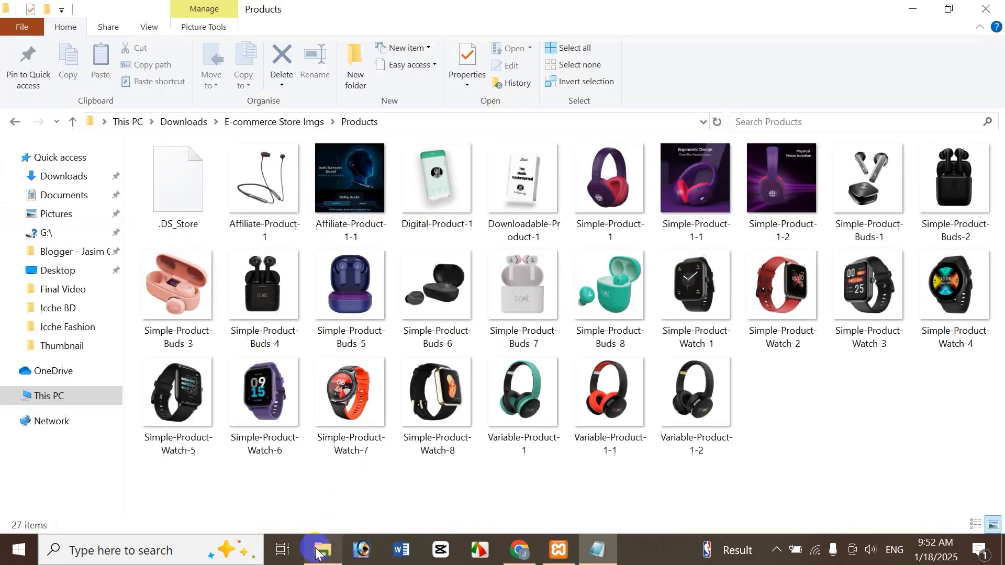
{"action": "left_click", "coordinate": [614, 558]}
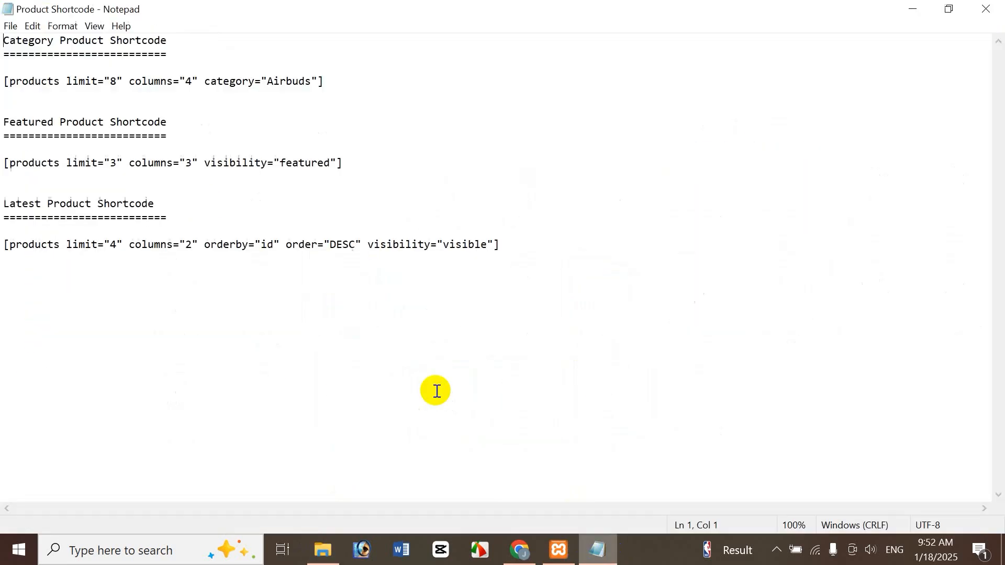
{"action": "left_click", "coordinate": [520, 550]}
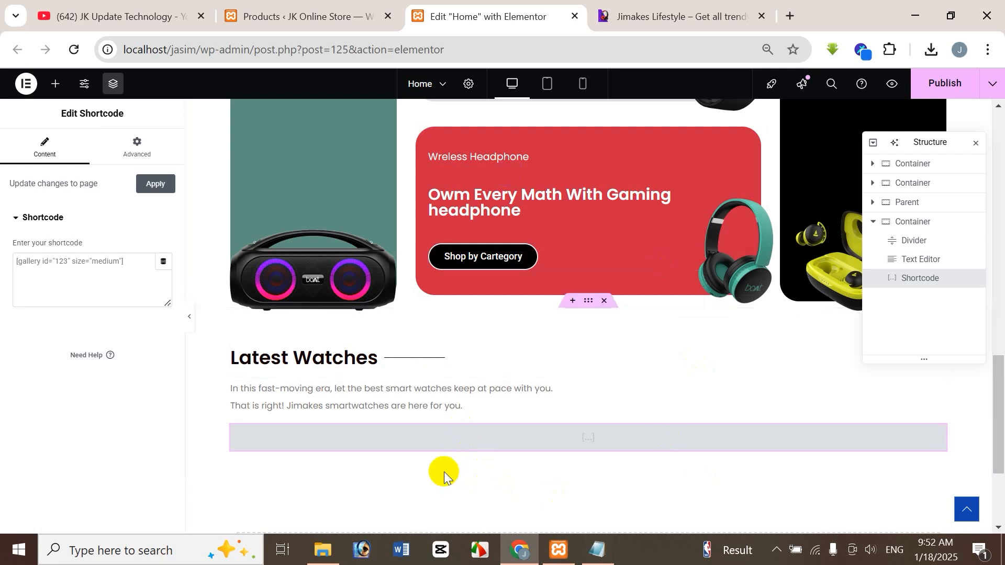
Step: Copy [products limit="8" columns="4" category="Airbuds"] from the Product Shortcode file into the Shortcode widget on the Home page
{"action": "left_click", "coordinate": [599, 556]}
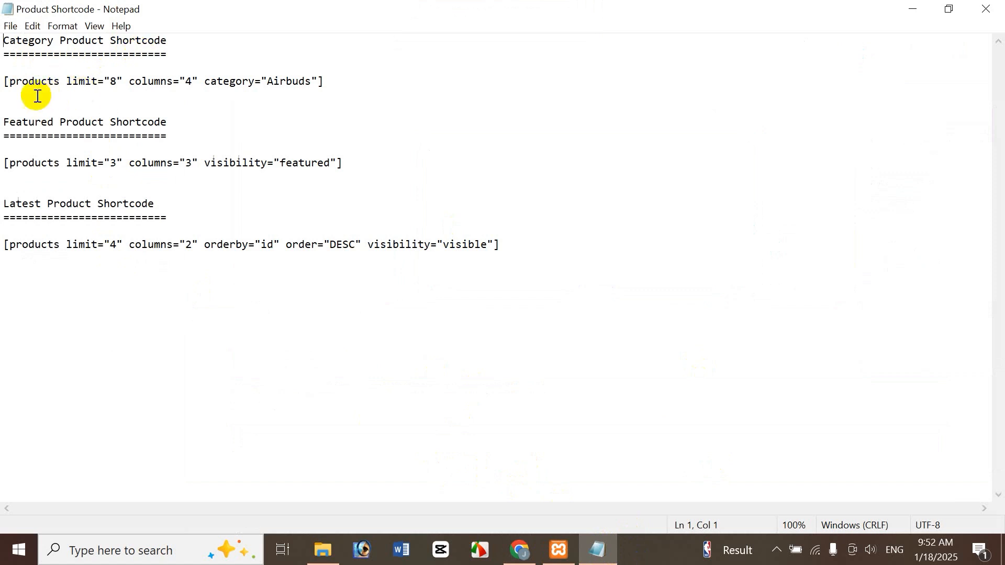
{"action": "left_click_drag", "start_coordinate": [5, 82], "coordinate": [398, 81]}
{"action": "key", "text": "ctrl+c"}
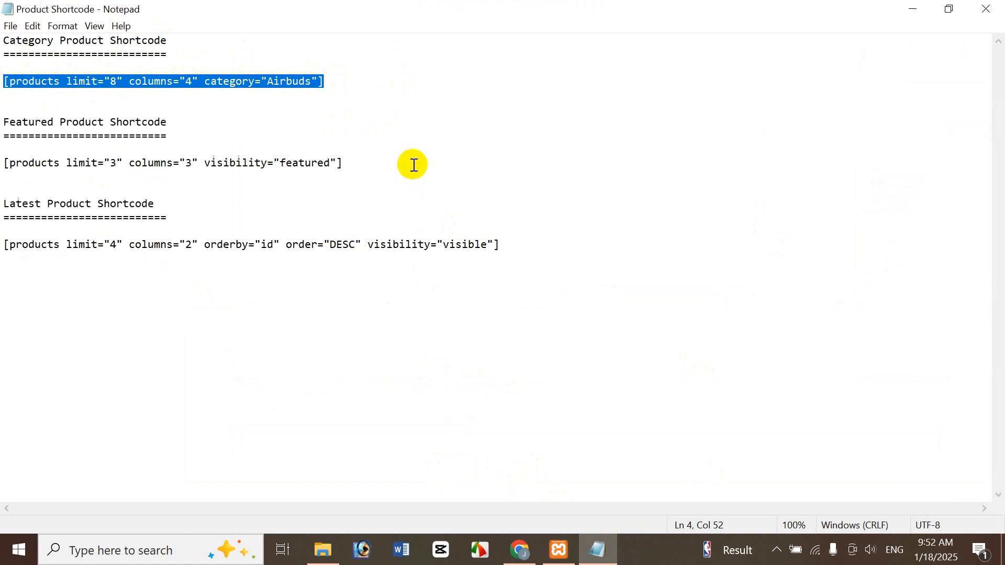
{"action": "left_click", "coordinate": [518, 549]}
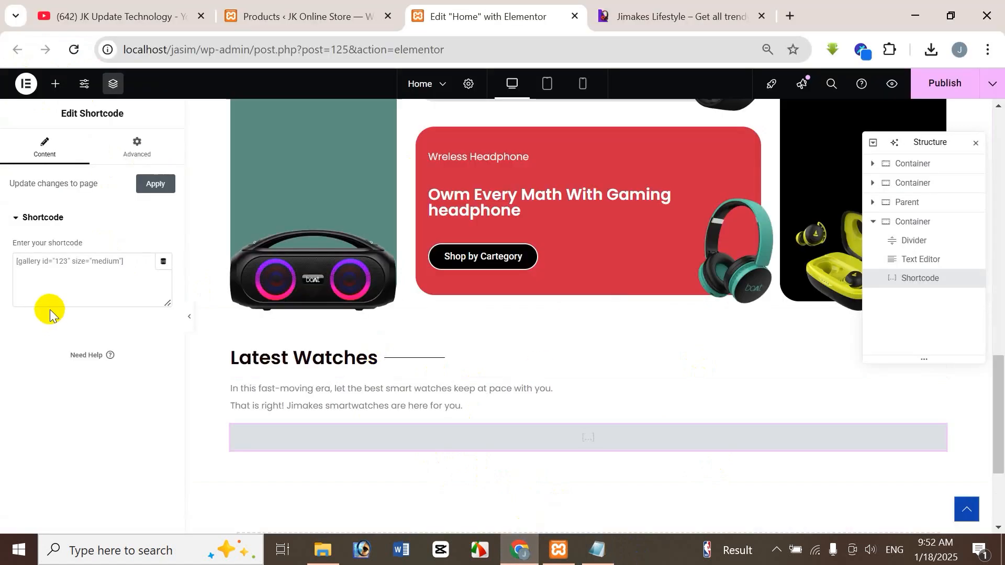
{"action": "left_click", "coordinate": [30, 268]}
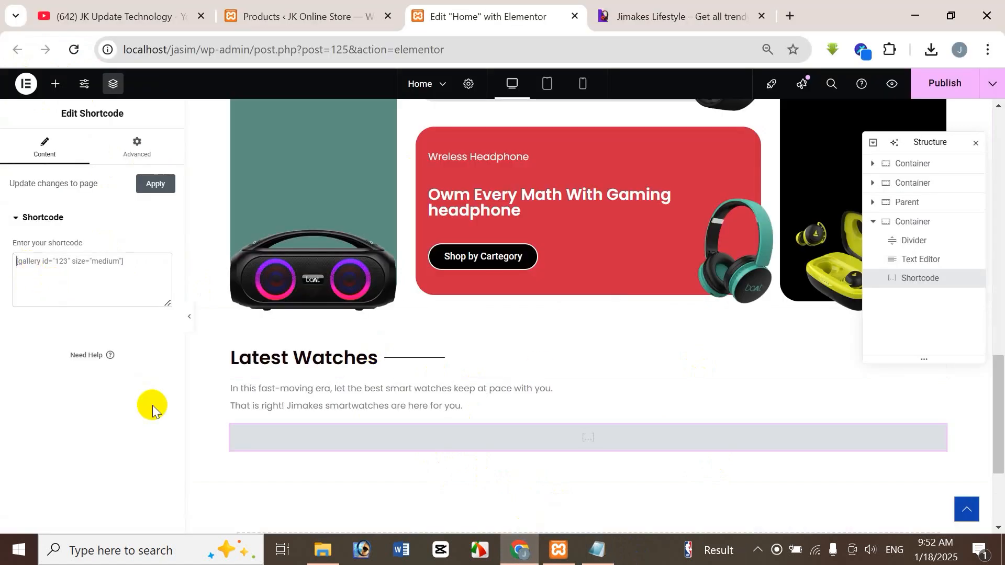
{"action": "key", "text": "ctrl+v"}
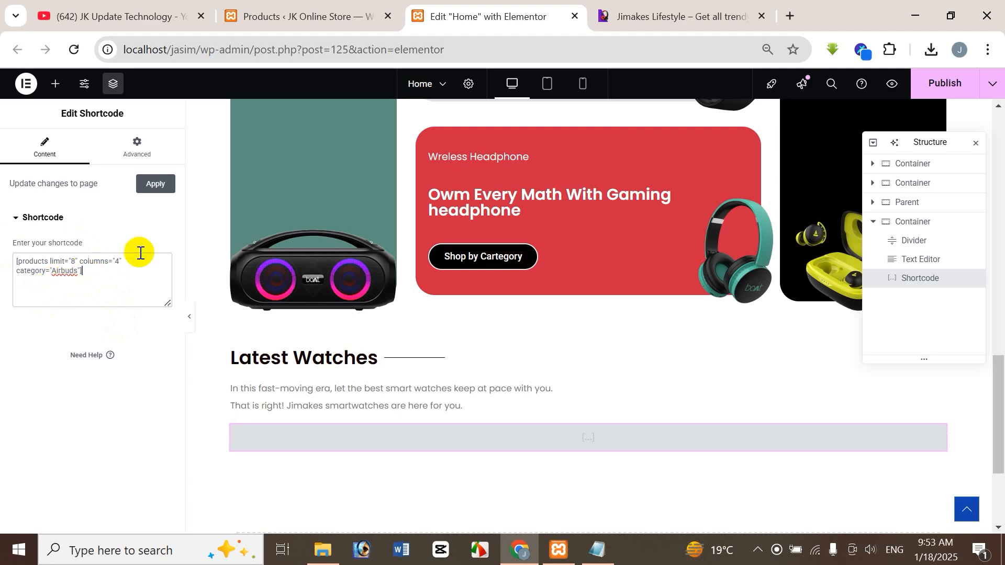
Step: Look through the store's Products list for the category names assigned to the products
{"action": "left_click", "coordinate": [263, 17]}
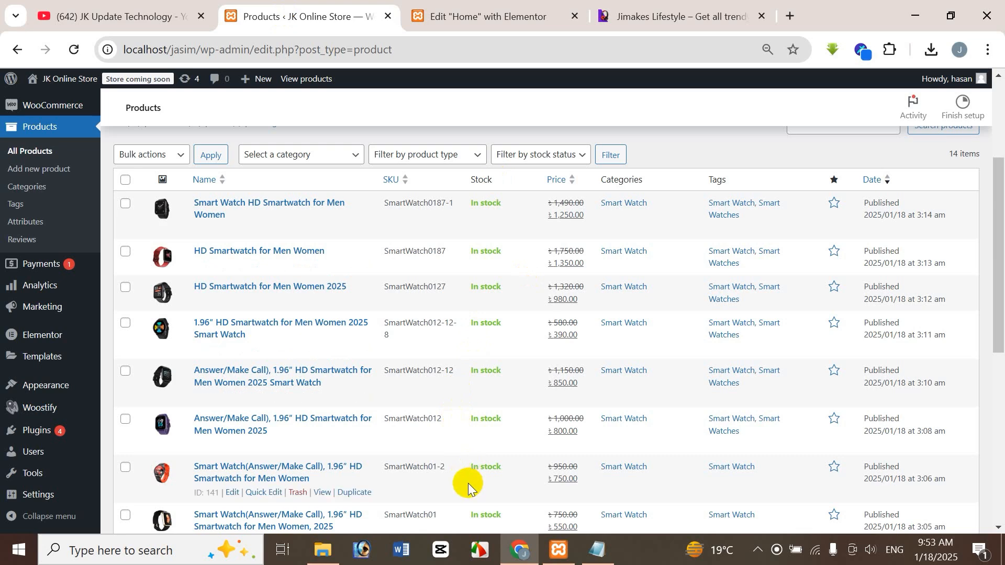
{"action": "left_click", "coordinate": [474, 12]}
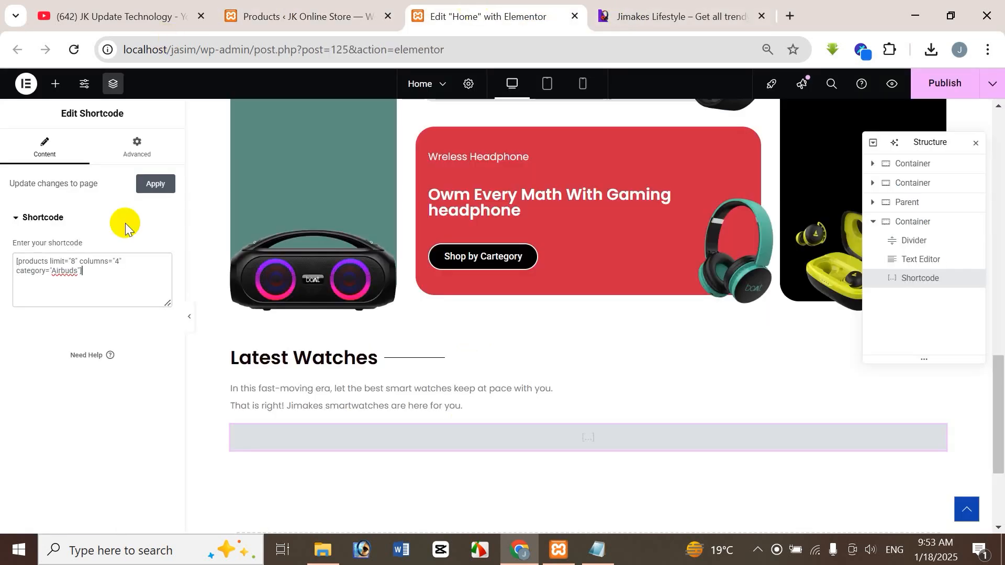
{"action": "left_click", "coordinate": [63, 281]}
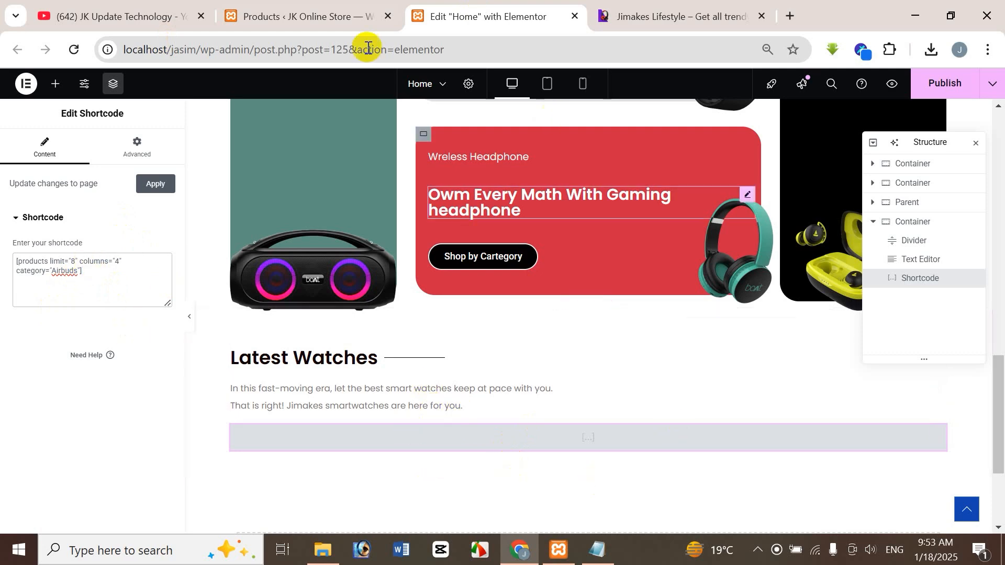
{"action": "left_click", "coordinate": [360, 17]}
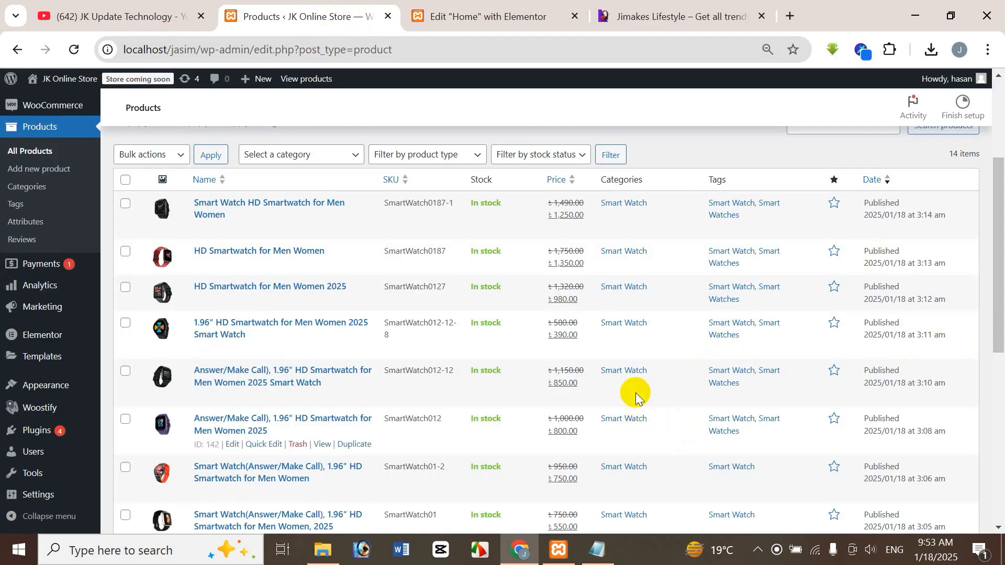
{"action": "left_click_drag", "start_coordinate": [999, 343], "coordinate": [1000, 490]}
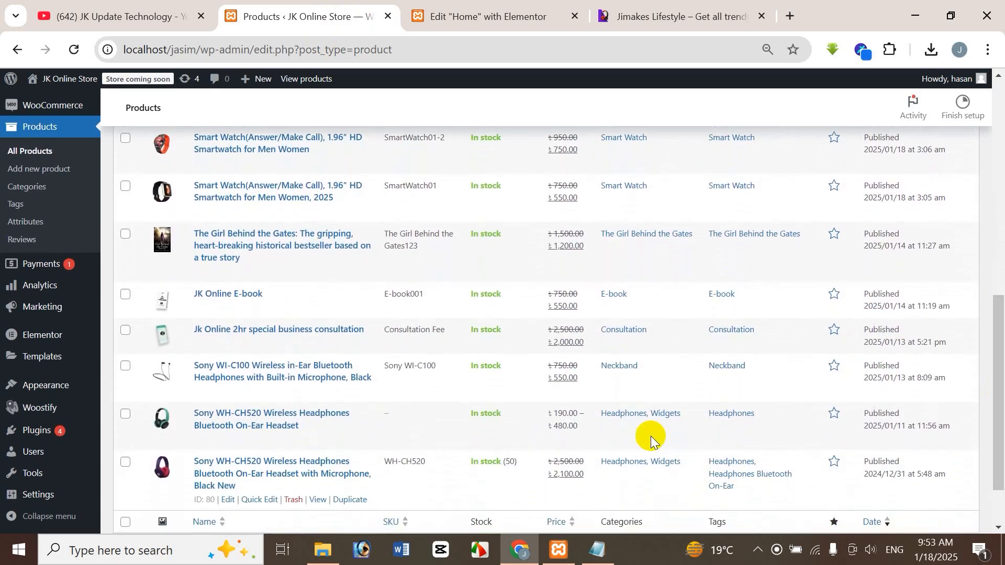
{"action": "left_click", "coordinate": [507, 14]}
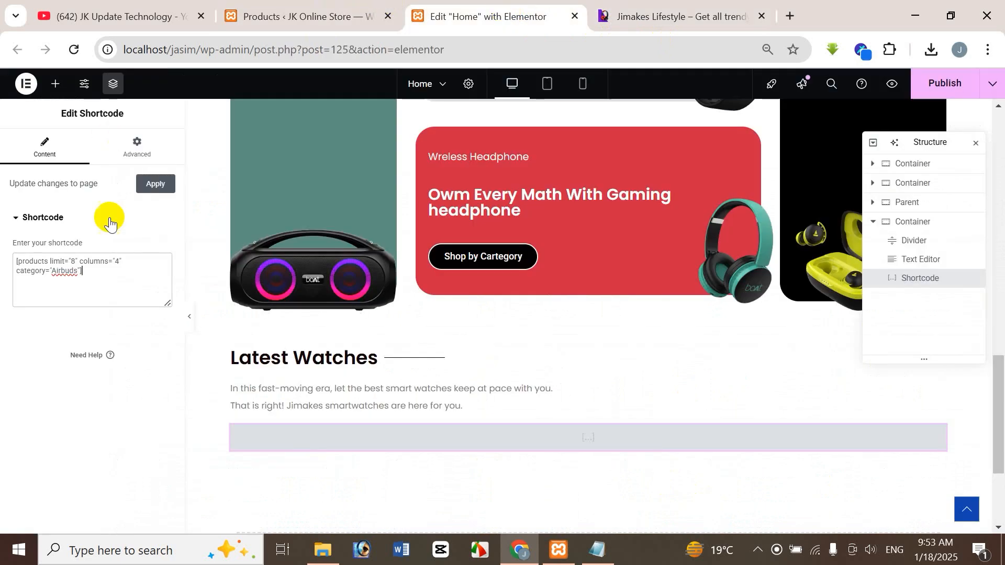
Step: Change the shortcode's category to "Headphones" and compare the section's products with the store's Products list
{"action": "left_click", "coordinate": [54, 270]}
{"action": "type", "text": "i"}
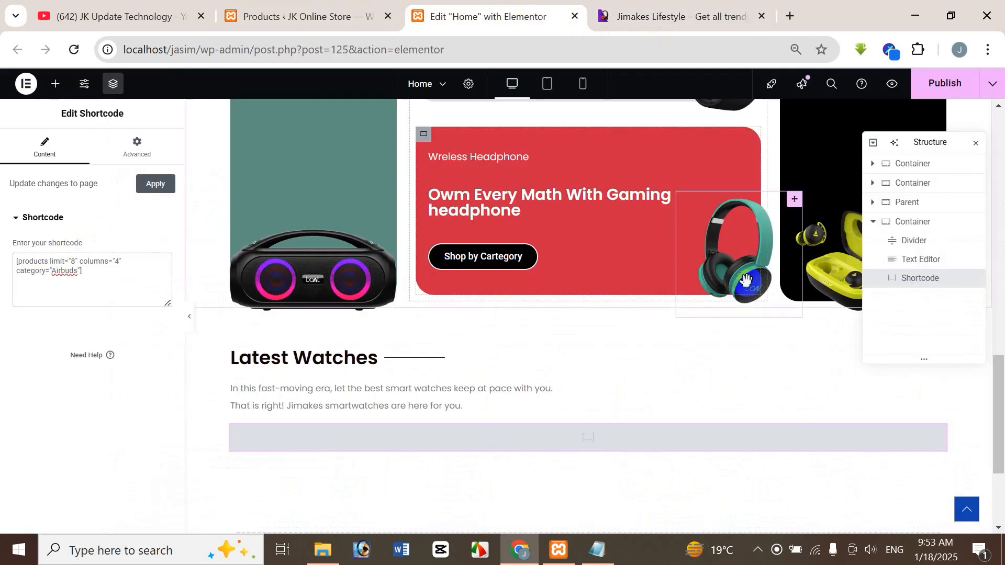
{"action": "key", "text": "BackSpace"}
{"action": "key", "text": "BackSpace"}
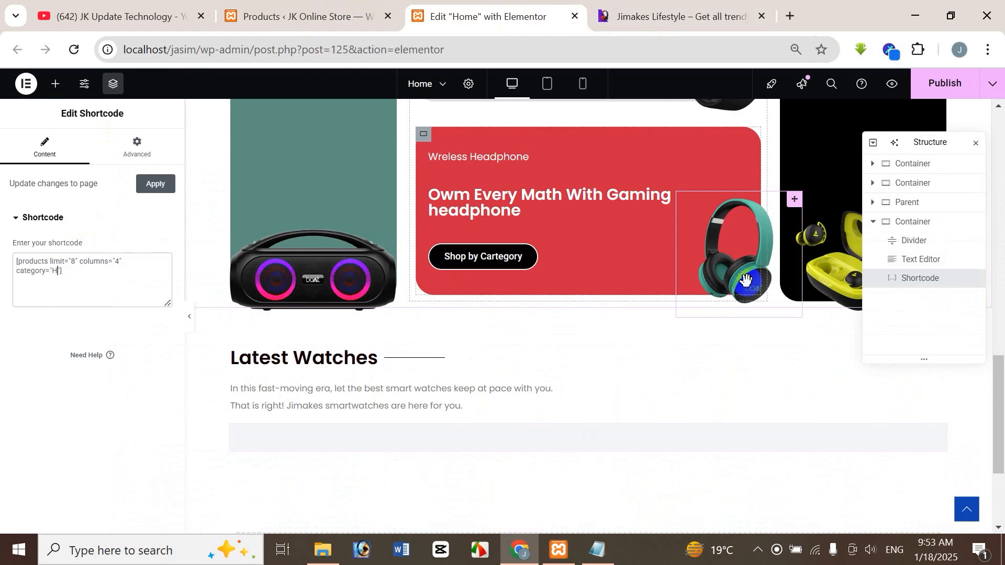
{"action": "type", "text": "Headphones"}
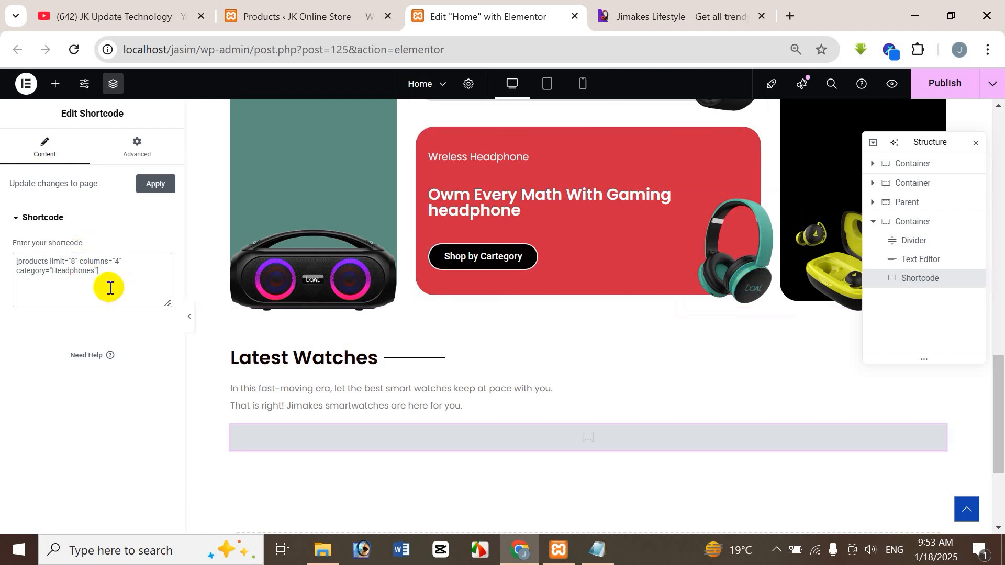
{"action": "left_click_drag", "start_coordinate": [998, 375], "coordinate": [987, 405]}
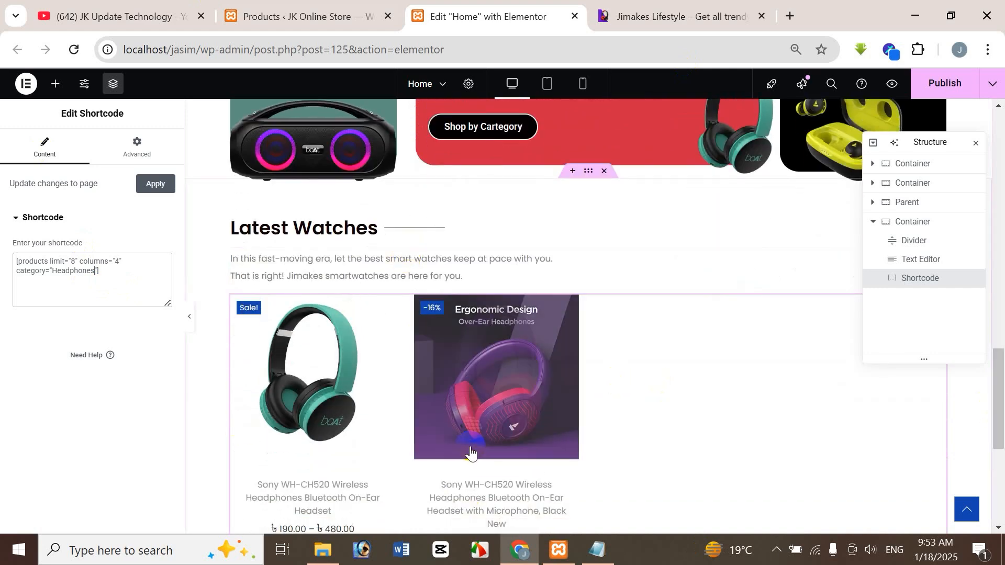
{"action": "left_click", "coordinate": [291, 7]}
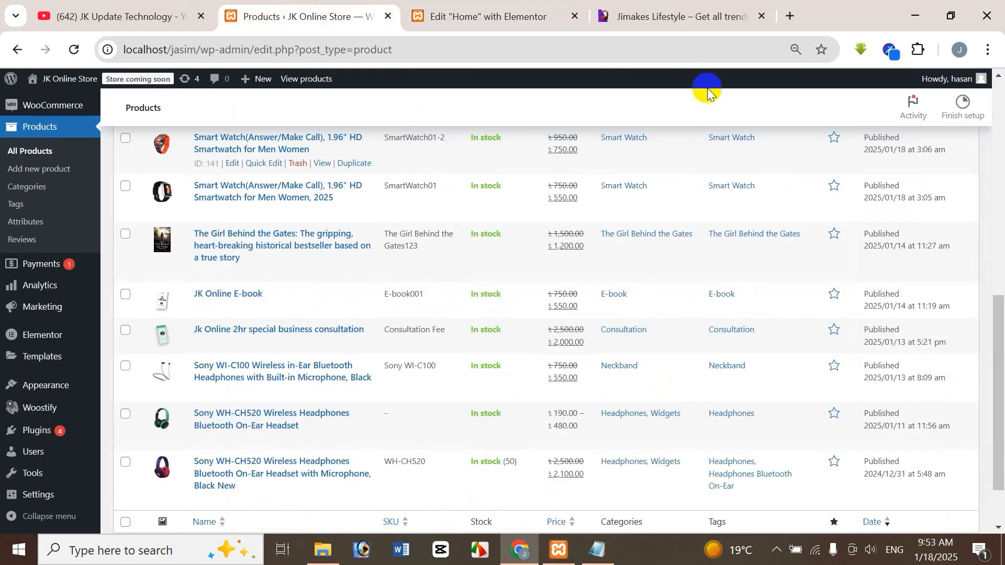
Step: Change the category in the Latest Watches product shortcode to "Smart Watch"
{"action": "left_click", "coordinate": [523, 23]}
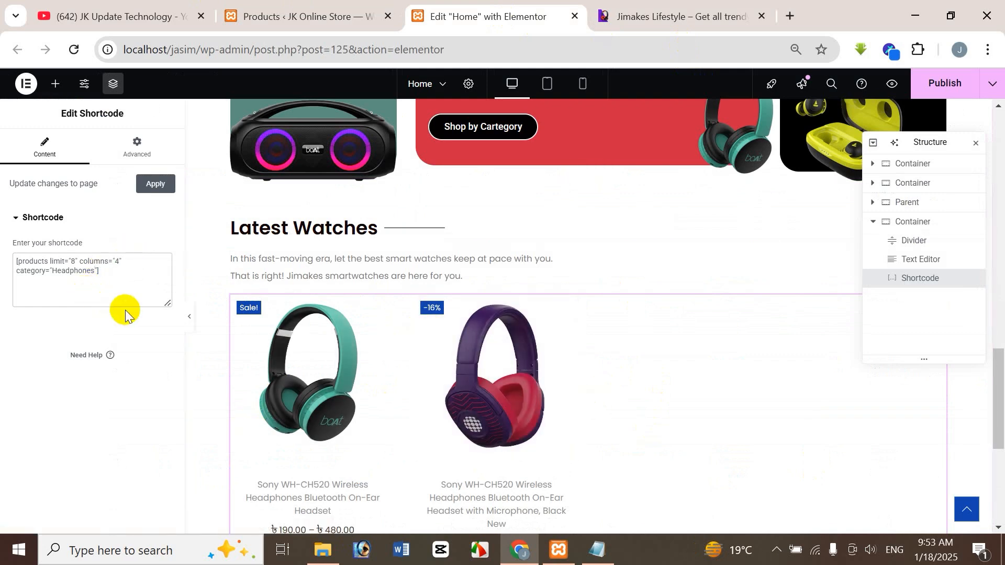
{"action": "key", "text": "BackSpace"}
{"action": "key", "text": "BackSpace"}
{"action": "key", "text": "BackSpace"}
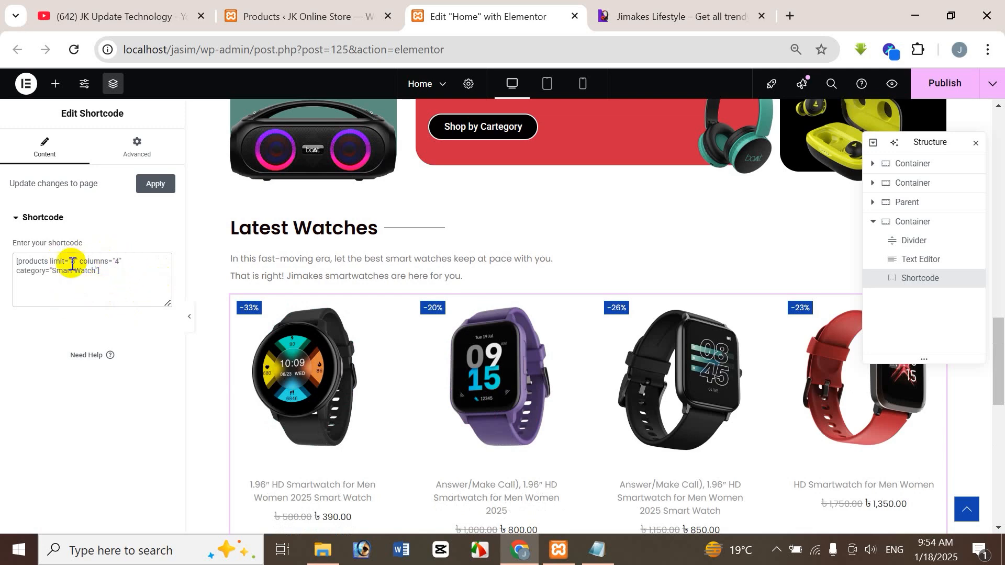
Step: Compare the watches in the Latest Watches grid with the Smart Watch entries in the store's Products list, closing the Structure overview for a clear view
{"action": "left_click", "coordinate": [288, 21]}
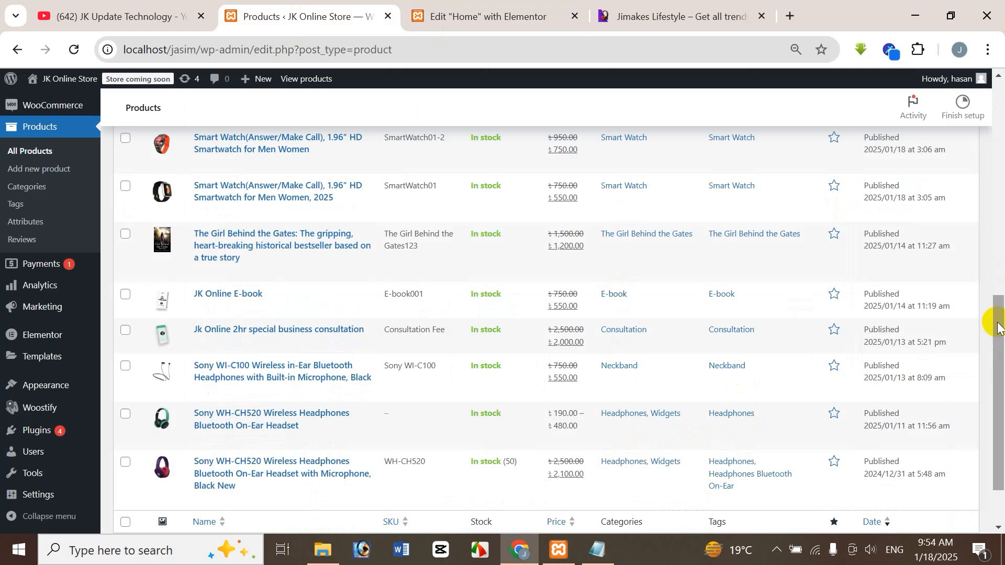
{"action": "left_click_drag", "start_coordinate": [995, 314], "coordinate": [998, 153]}
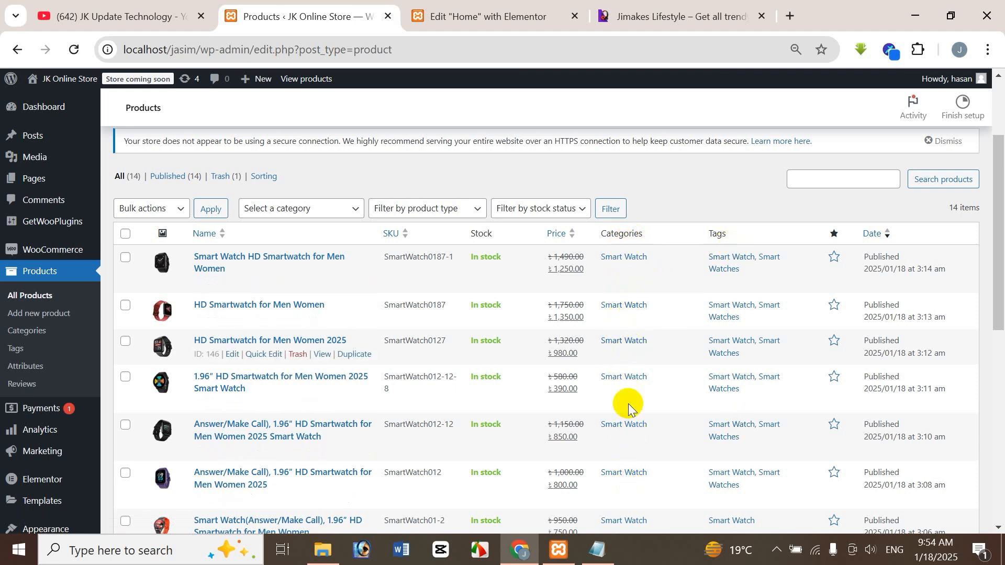
{"action": "left_click", "coordinate": [511, 22]}
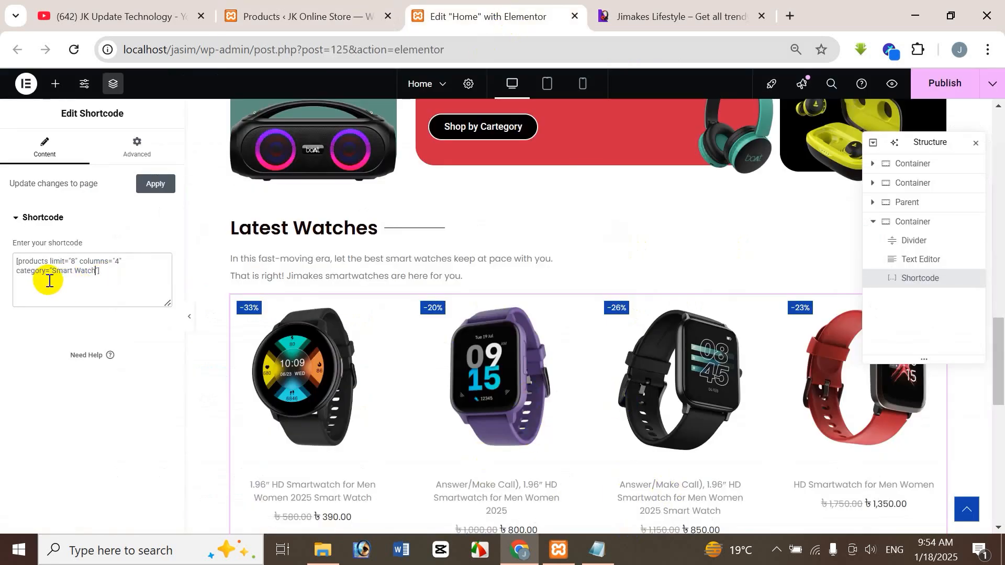
{"action": "left_click", "coordinate": [312, 16]}
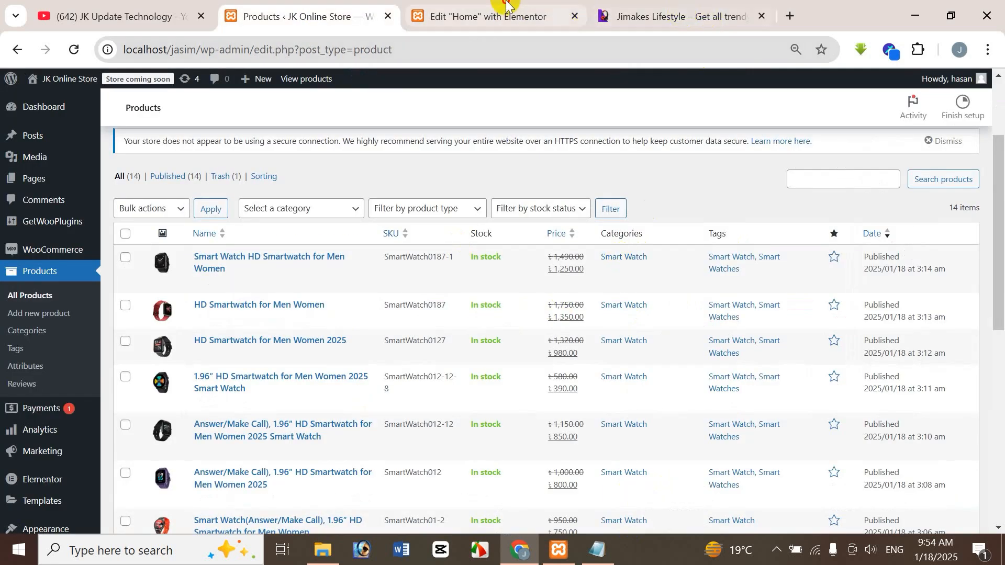
{"action": "left_click", "coordinate": [487, 16]}
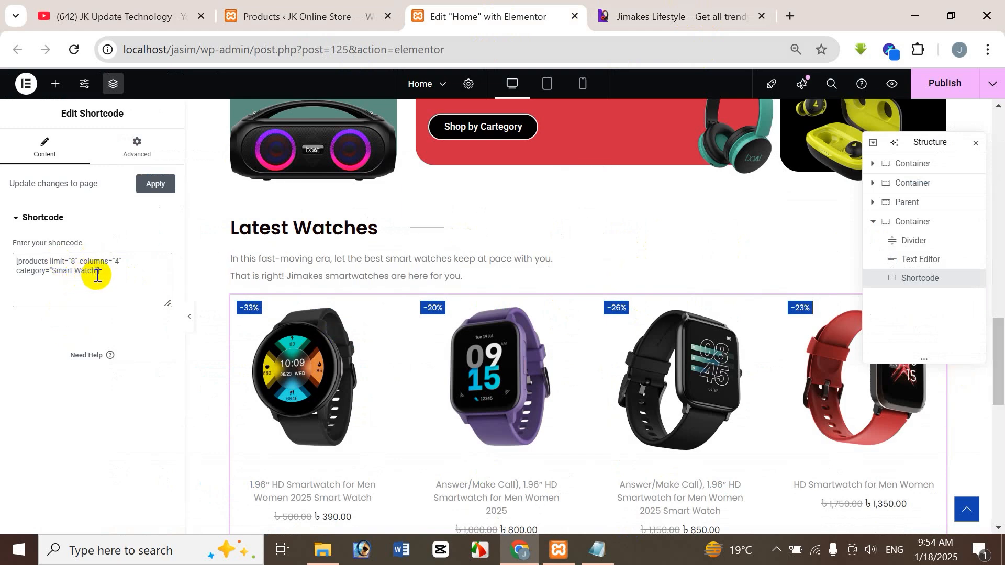
{"action": "left_click_drag", "start_coordinate": [997, 372], "coordinate": [1000, 425]}
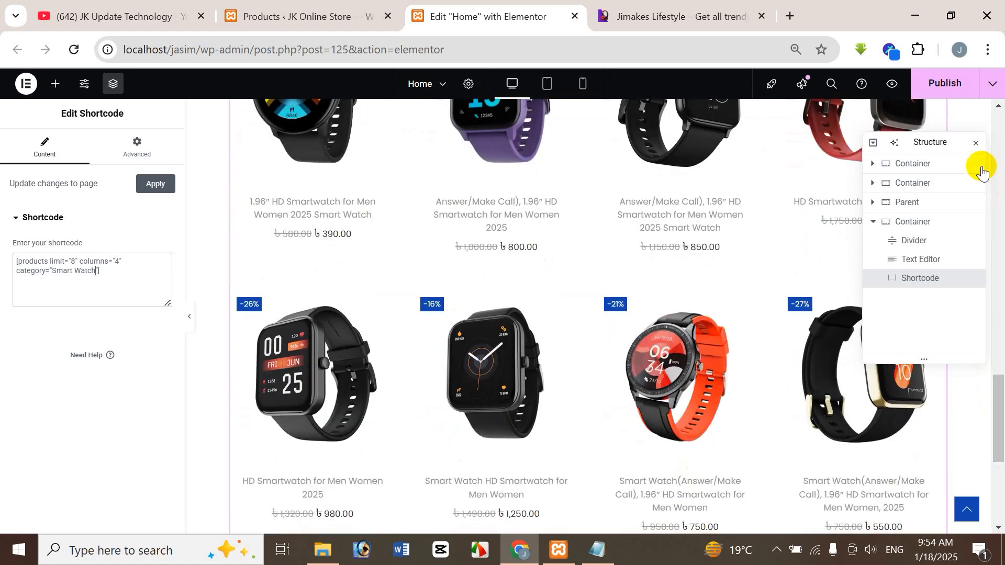
{"action": "left_click", "coordinate": [976, 143]}
{"action": "left_click_drag", "start_coordinate": [998, 398], "coordinate": [1003, 336]}
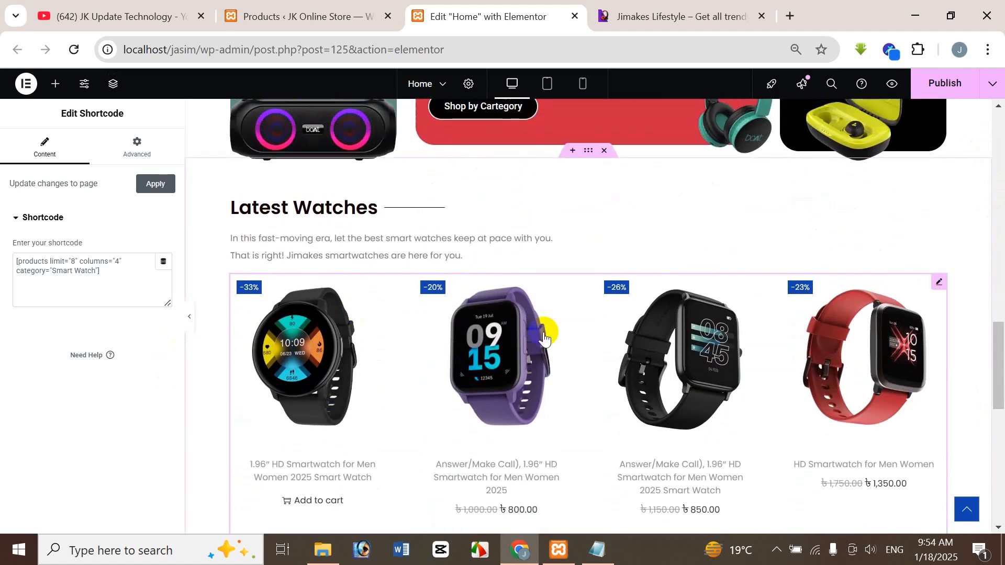
{"action": "mouse_move", "coordinate": [997, 359]}
{"action": "left_mouse_down"}
{"action": "mouse_move", "coordinate": [1003, 424]}
{"action": "mouse_move", "coordinate": [1002, 375]}
{"action": "left_mouse_up"}
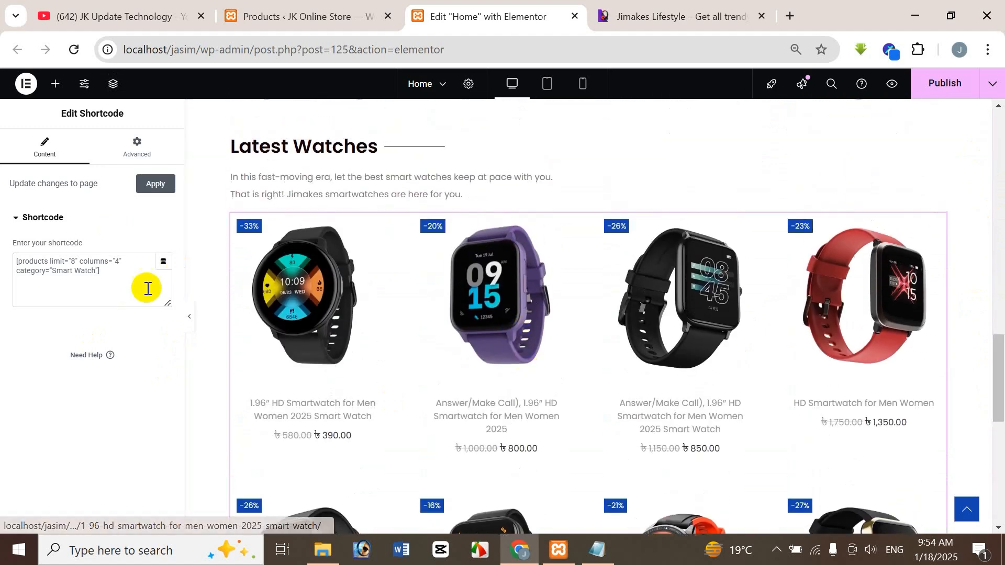
Step: Try columns="3" in the product shortcode and look over the resulting grid
{"action": "left_click", "coordinate": [118, 262]}
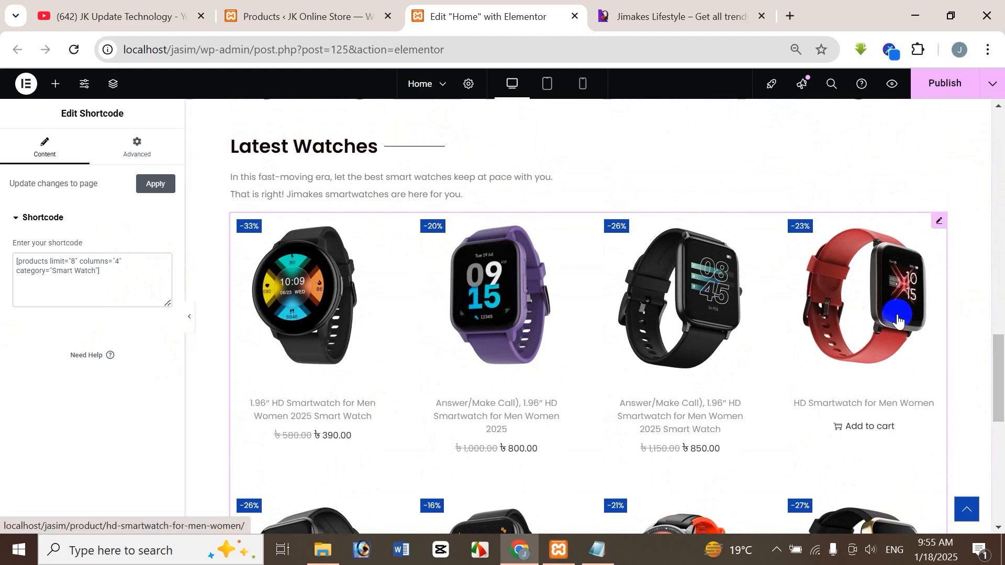
{"action": "key", "text": "BackSpace"}
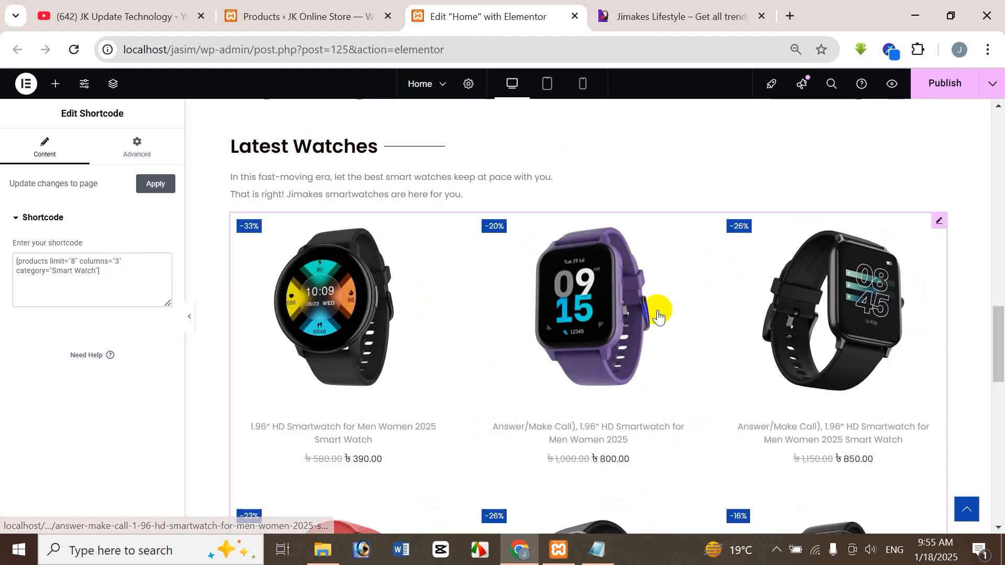
{"action": "left_click_drag", "start_coordinate": [999, 338], "coordinate": [1002, 413]}
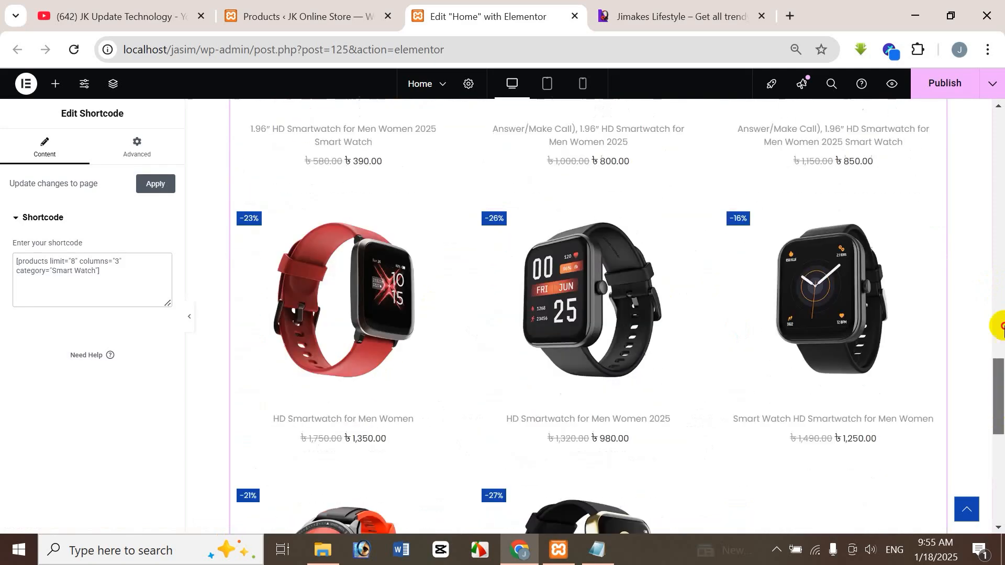
{"action": "left_click_drag", "start_coordinate": [1001, 414], "coordinate": [1001, 344]}
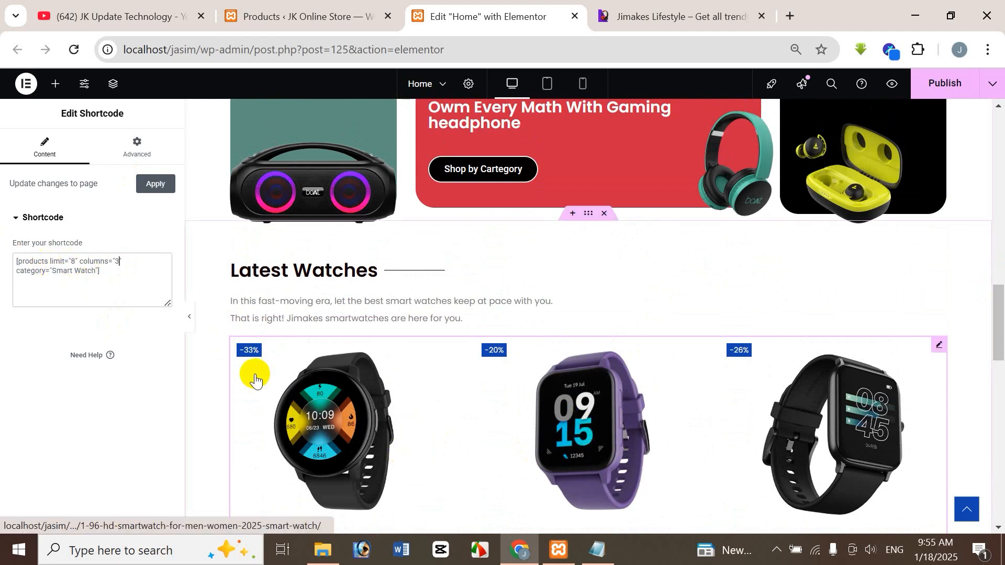
Step: Try limit="5" in the product shortcode and check the grid
{"action": "left_click", "coordinate": [68, 261]}
{"action": "key", "text": "Delete"}
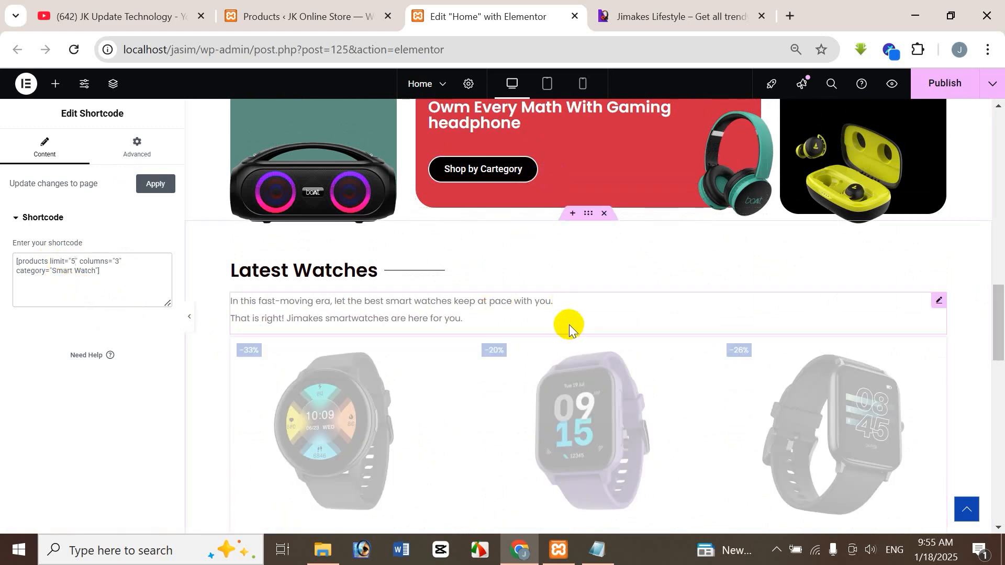
{"action": "left_click_drag", "start_coordinate": [997, 296], "coordinate": [1000, 343]}
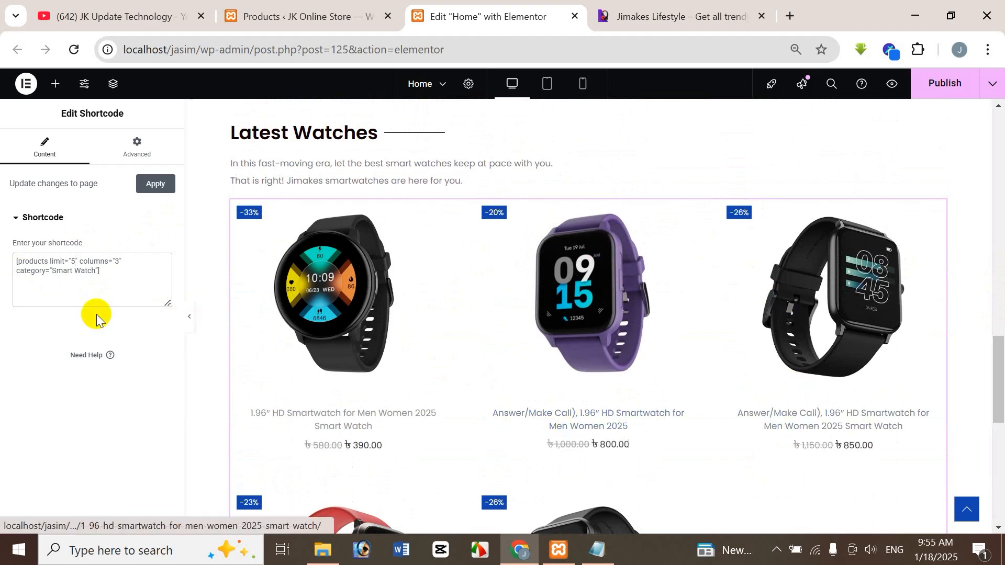
Step: Try limit="10" in the product shortcode and look through the listed watches
{"action": "key", "text": "BackSpace"}
{"action": "type", "text": "10"}
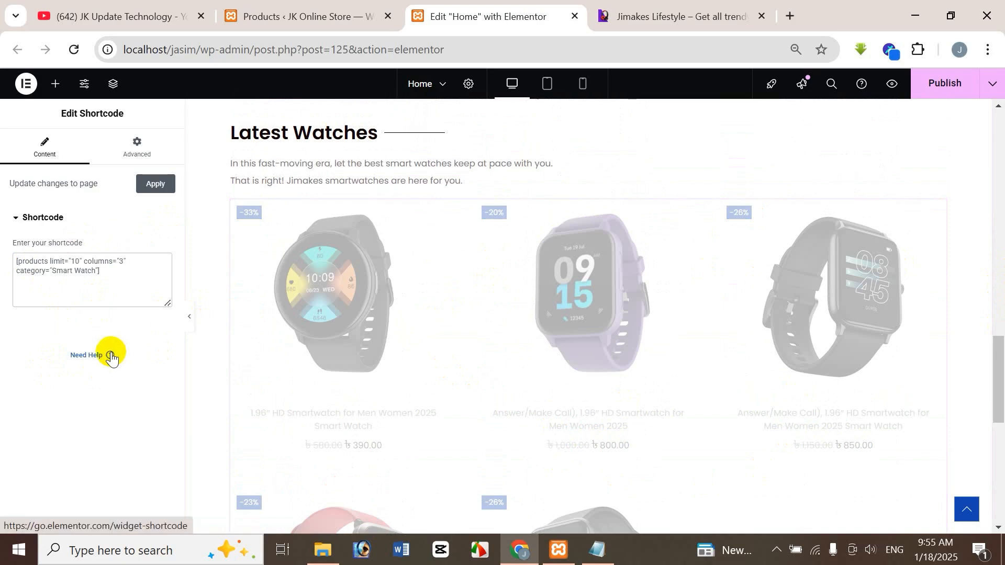
{"action": "scroll", "coordinate": [1001, 346], "scroll_direction": "down", "scroll_amount": 8}
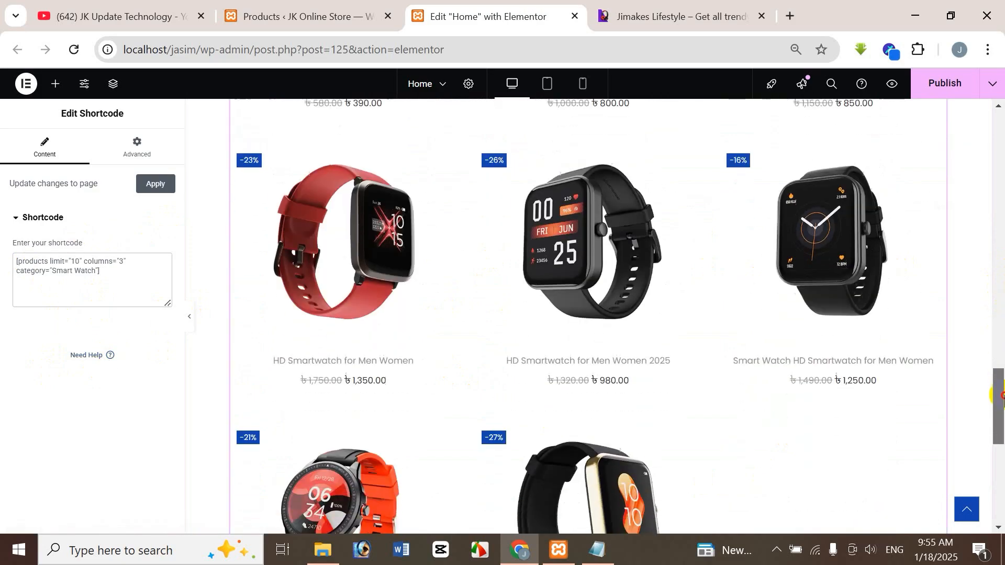
{"action": "scroll", "coordinate": [1001, 335], "scroll_direction": "up", "scroll_amount": 8}
{"action": "left_click_drag", "start_coordinate": [1004, 330], "coordinate": [1004, 325]}
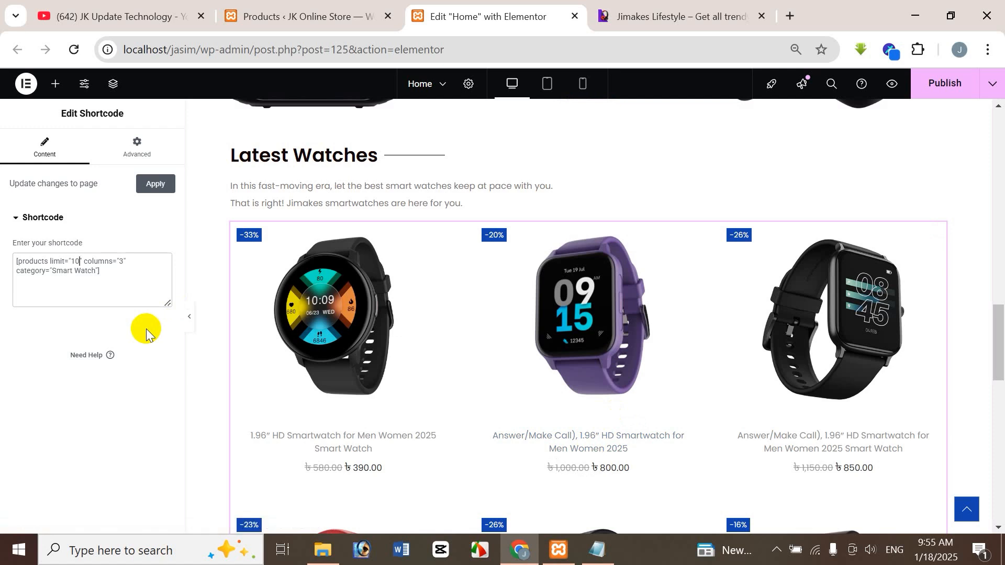
Step: Set the product shortcode's limit to 8
{"action": "key", "text": "BackSpace"}
{"action": "key", "text": "BackSpace"}
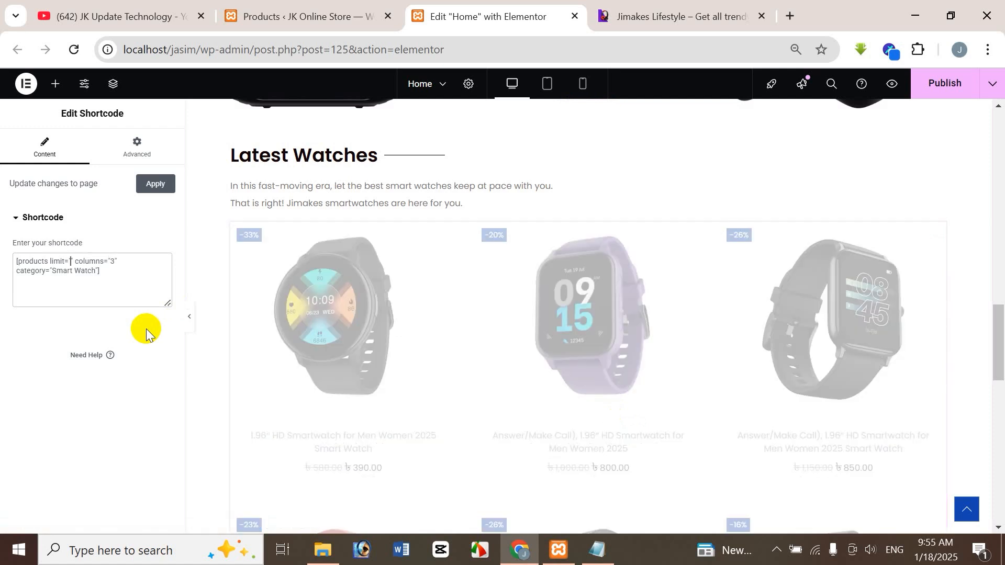
{"action": "type", "text": "8"}
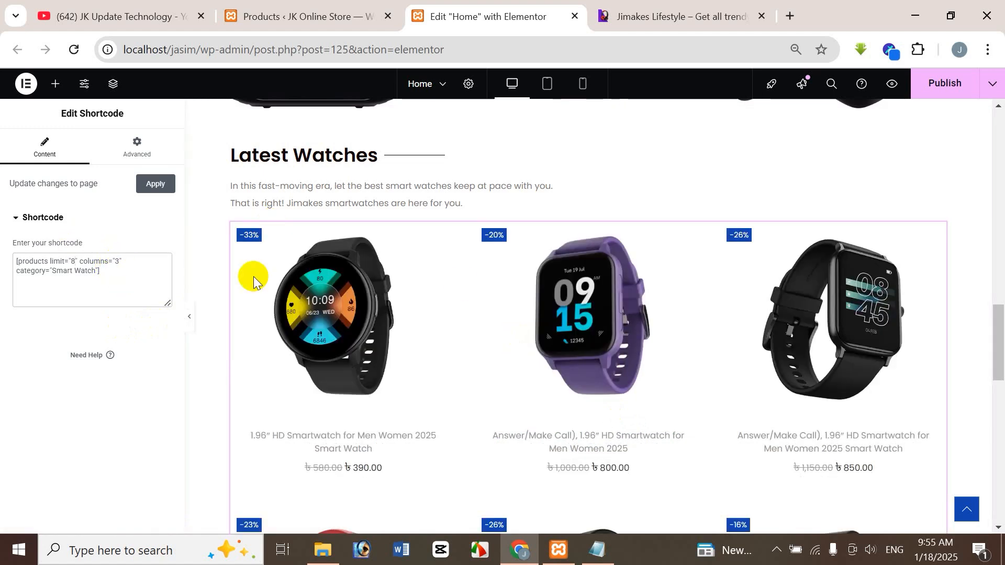
Step: Try columns="5" in the product shortcode and check how the watches are arranged
{"action": "left_click", "coordinate": [114, 262]}
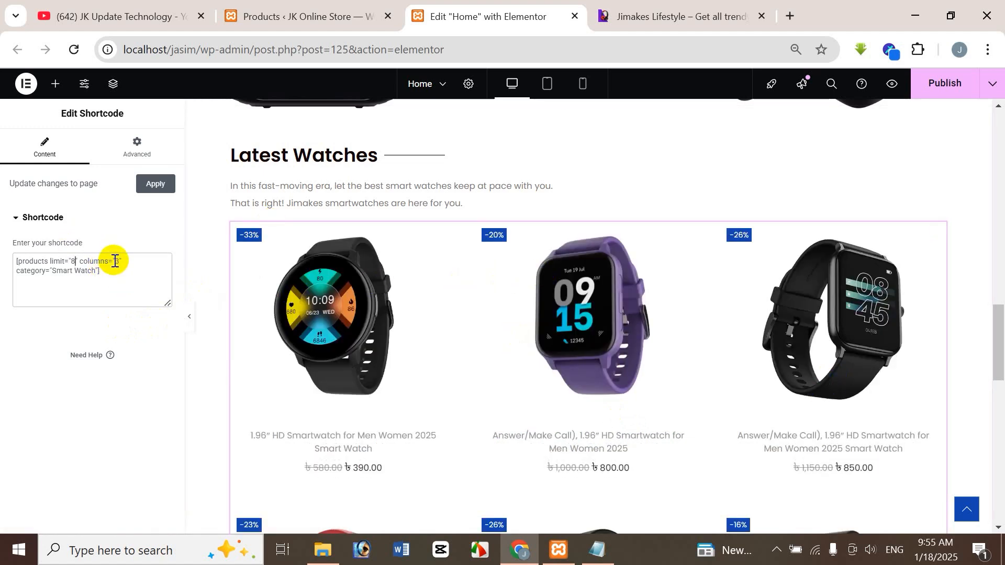
{"action": "key", "text": "Delete"}
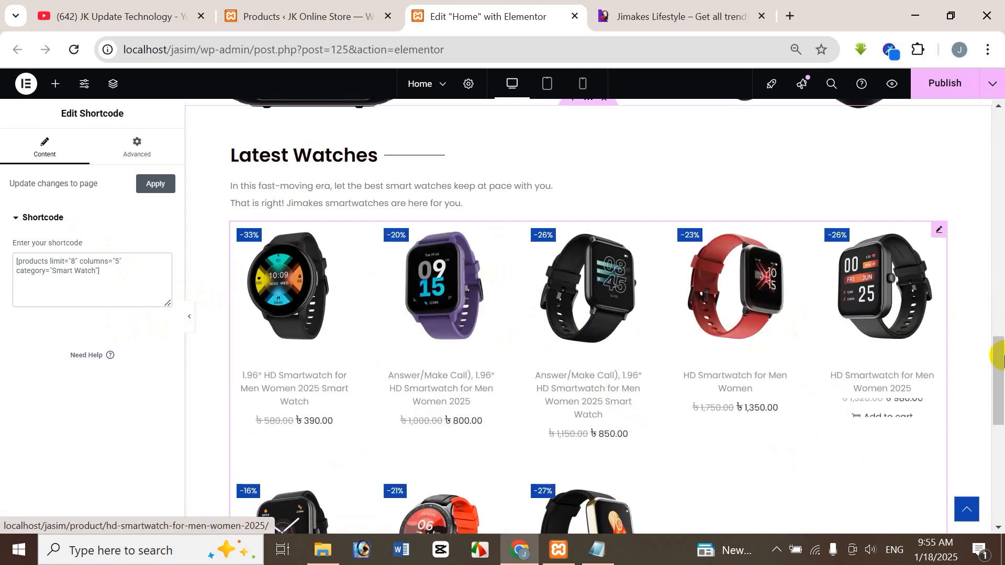
{"action": "left_click_drag", "start_coordinate": [999, 356], "coordinate": [1002, 381]}
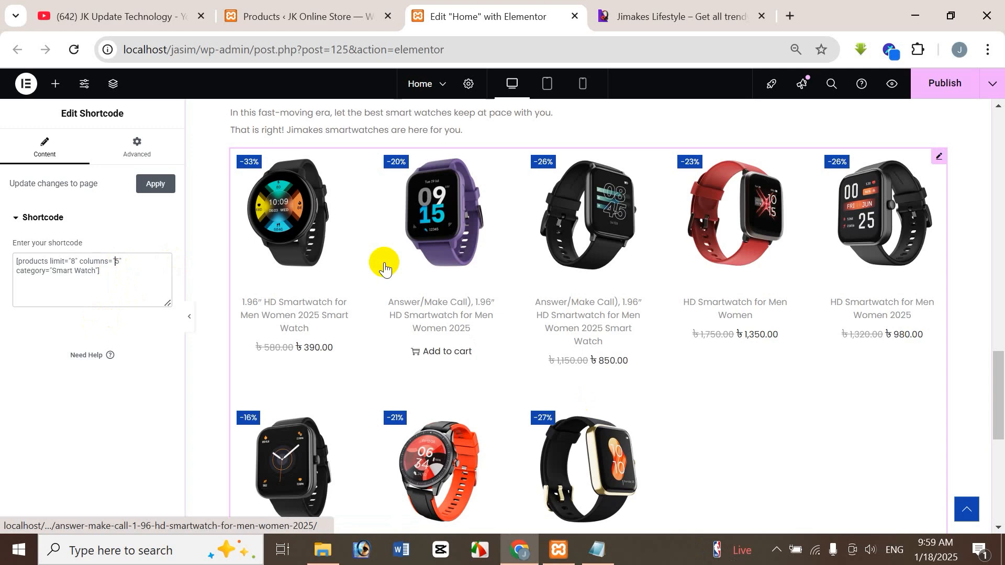
Step: Set the product shortcode's columns to 4 and review the Latest Watches grid
{"action": "key", "text": "Delete"}
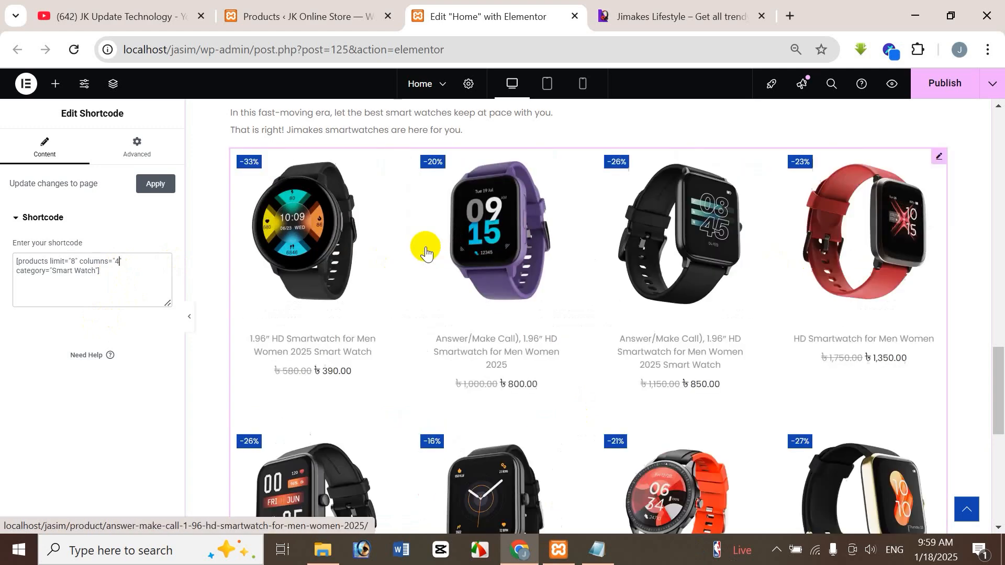
{"action": "left_click_drag", "start_coordinate": [1001, 378], "coordinate": [999, 401]}
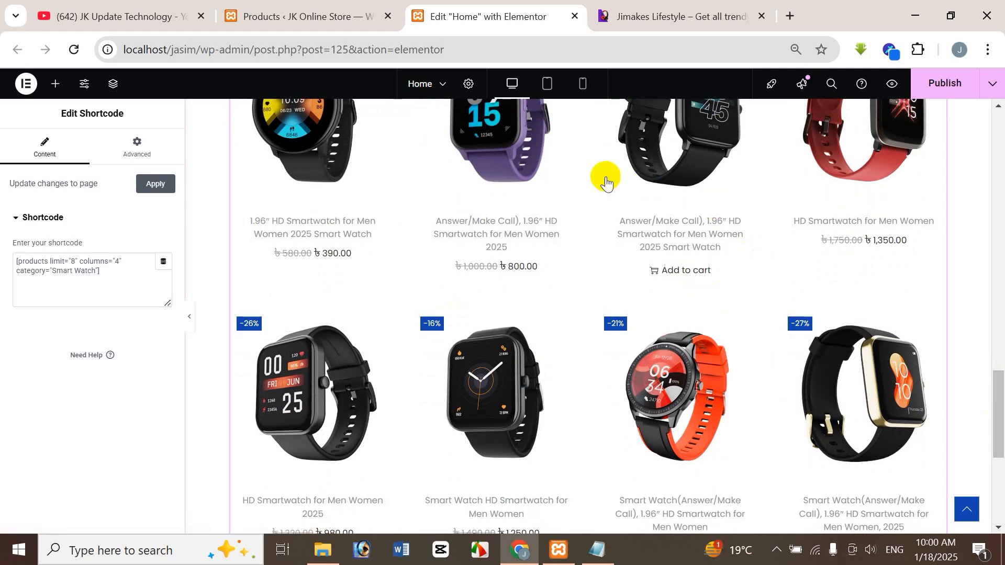
{"action": "left_click_drag", "start_coordinate": [999, 433], "coordinate": [999, 410]}
{"action": "left_click", "coordinate": [694, 272]}
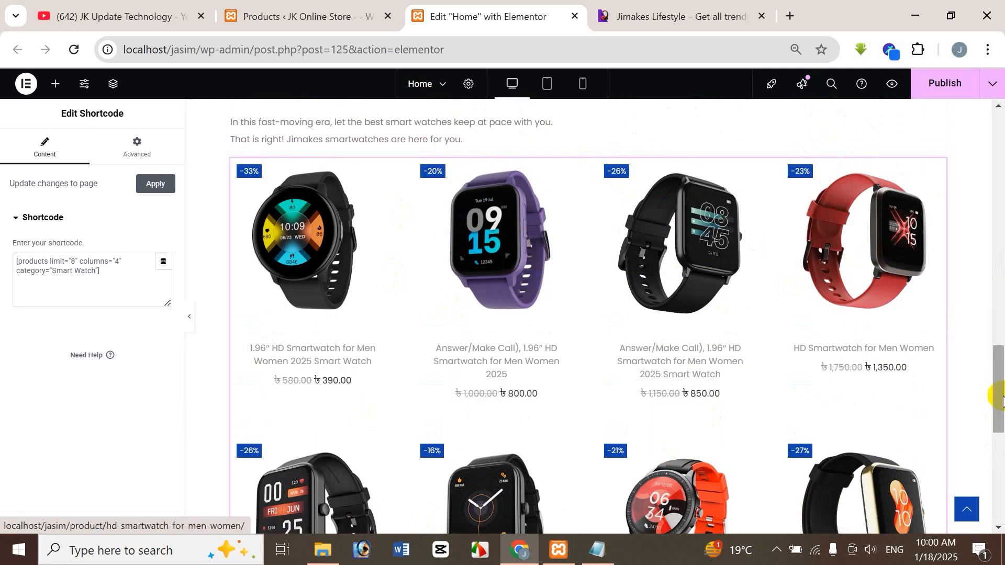
{"action": "mouse_move", "coordinate": [997, 393]}
{"action": "left_mouse_down"}
{"action": "mouse_move", "coordinate": [998, 403]}
{"action": "mouse_move", "coordinate": [1003, 394]}
{"action": "left_mouse_up"}
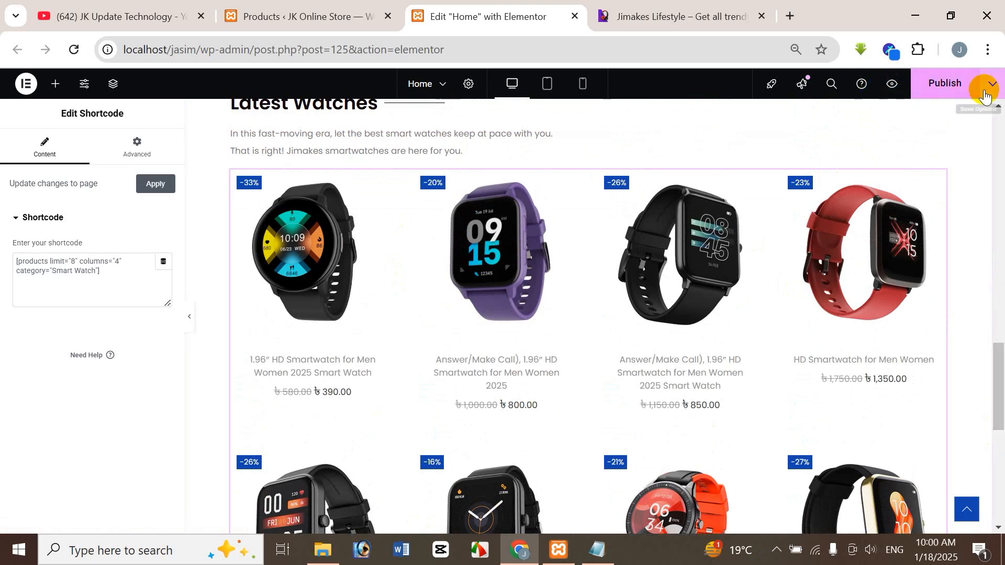
Step: Preview the Home page and view the product page of Smart Watch HD Smartwatch for Men Women from the Latest Watches section
{"action": "left_click", "coordinate": [893, 85]}
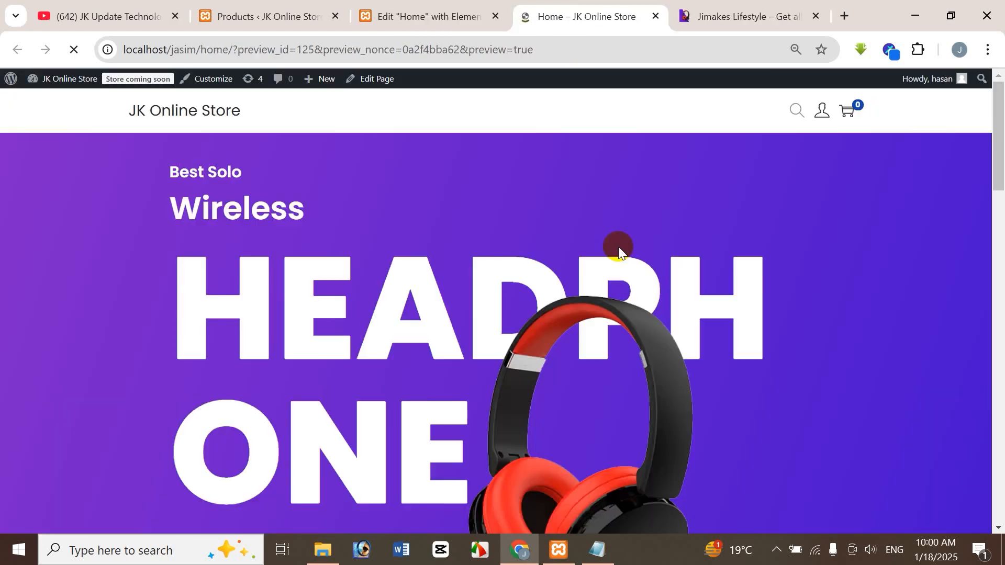
{"action": "left_click_drag", "start_coordinate": [997, 168], "coordinate": [1004, 484]}
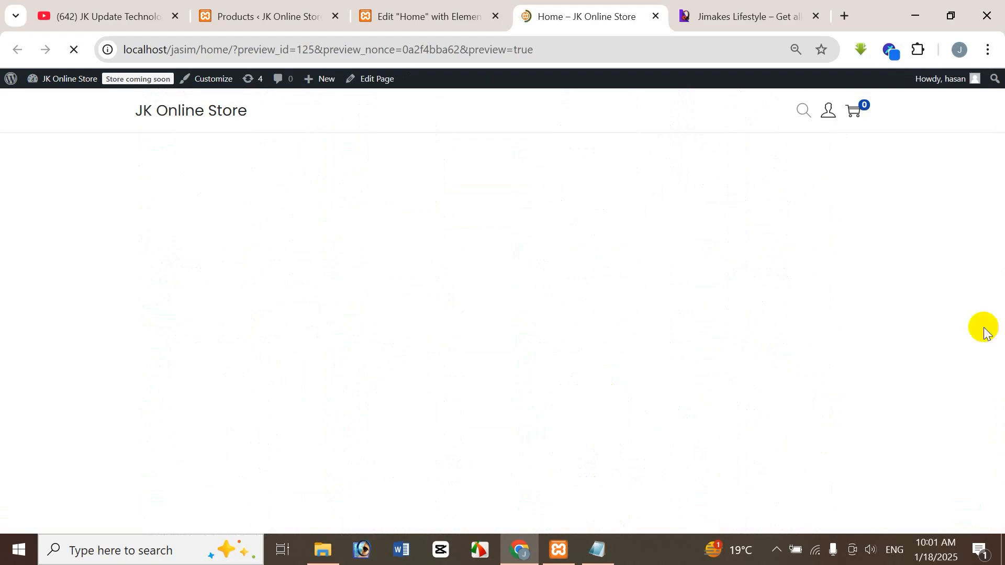
{"action": "left_click_drag", "start_coordinate": [1001, 195], "coordinate": [1002, 455]}
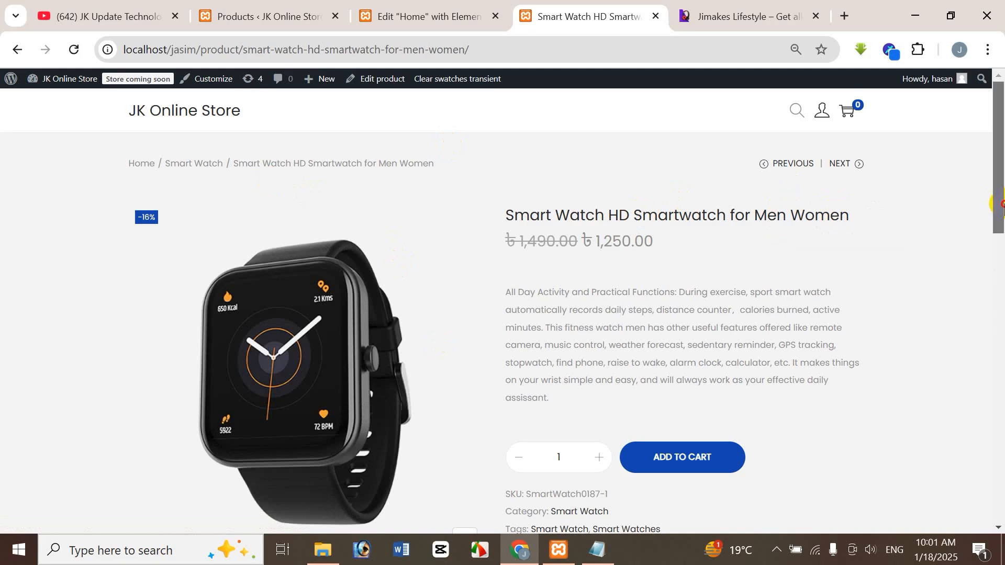
{"action": "mouse_move", "coordinate": [995, 207]}
{"action": "left_mouse_down"}
{"action": "mouse_move", "coordinate": [1001, 495]}
{"action": "mouse_move", "coordinate": [1001, 209]}
{"action": "left_mouse_up"}
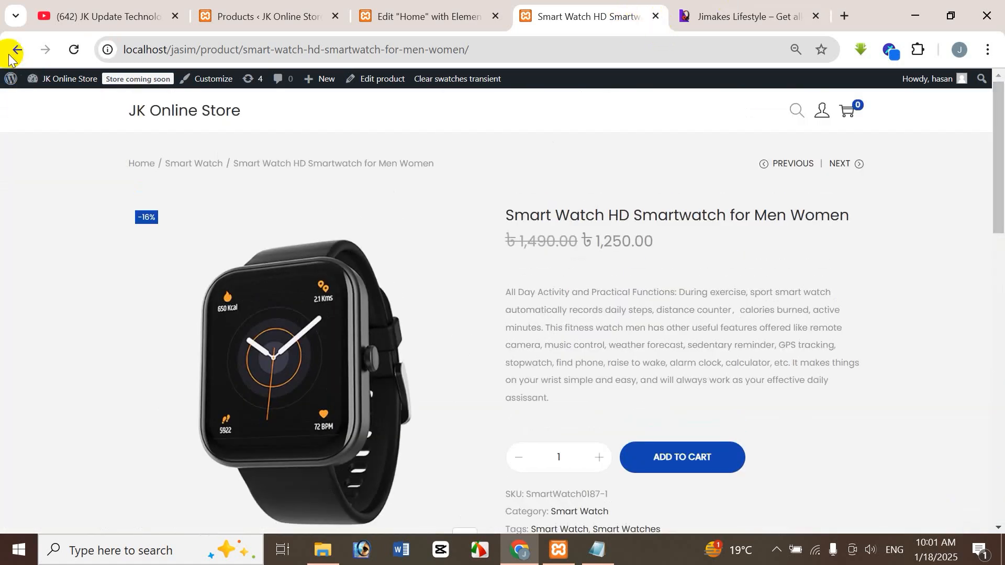
Step: Look over the Latest Watches grid in the Home page editor, then switch to the JK Update Technology YouTube channel
{"action": "left_click", "coordinate": [381, 21]}
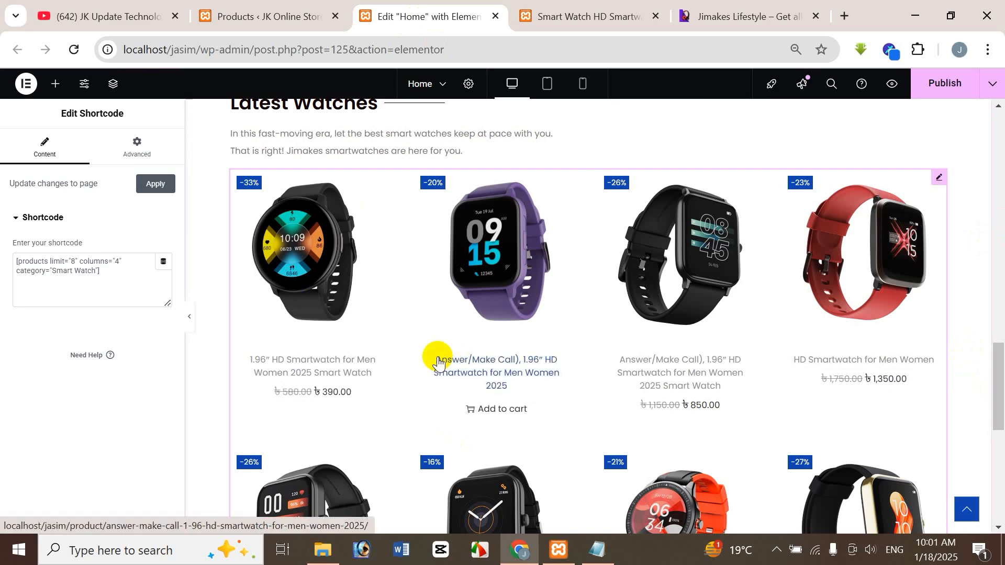
{"action": "left_click", "coordinate": [496, 296]}
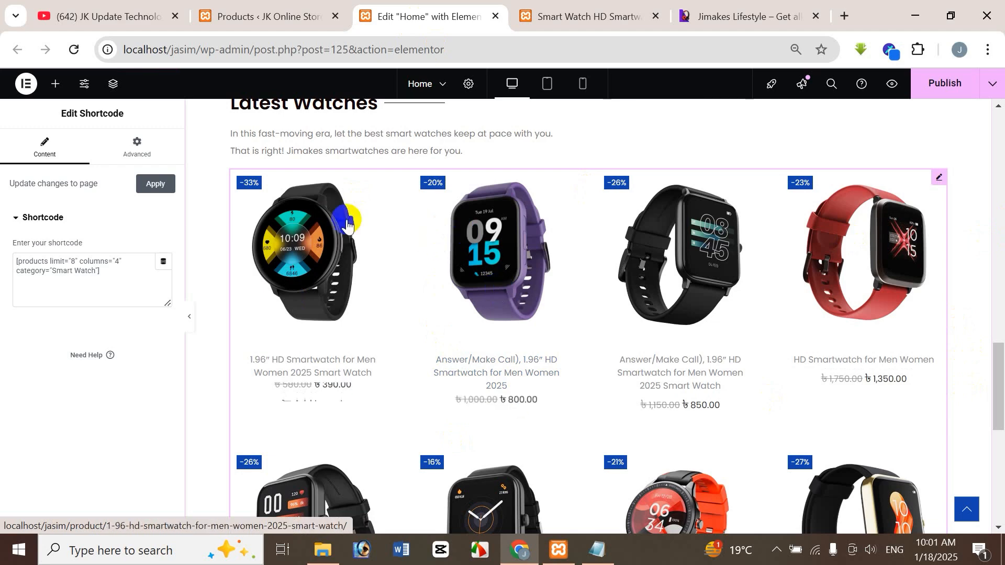
{"action": "left_click", "coordinate": [99, 18]}
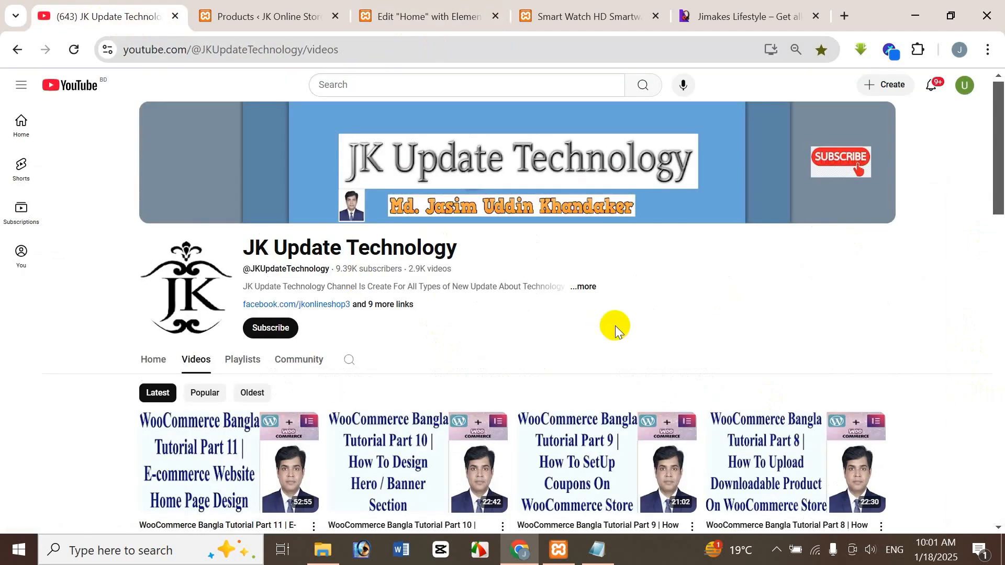